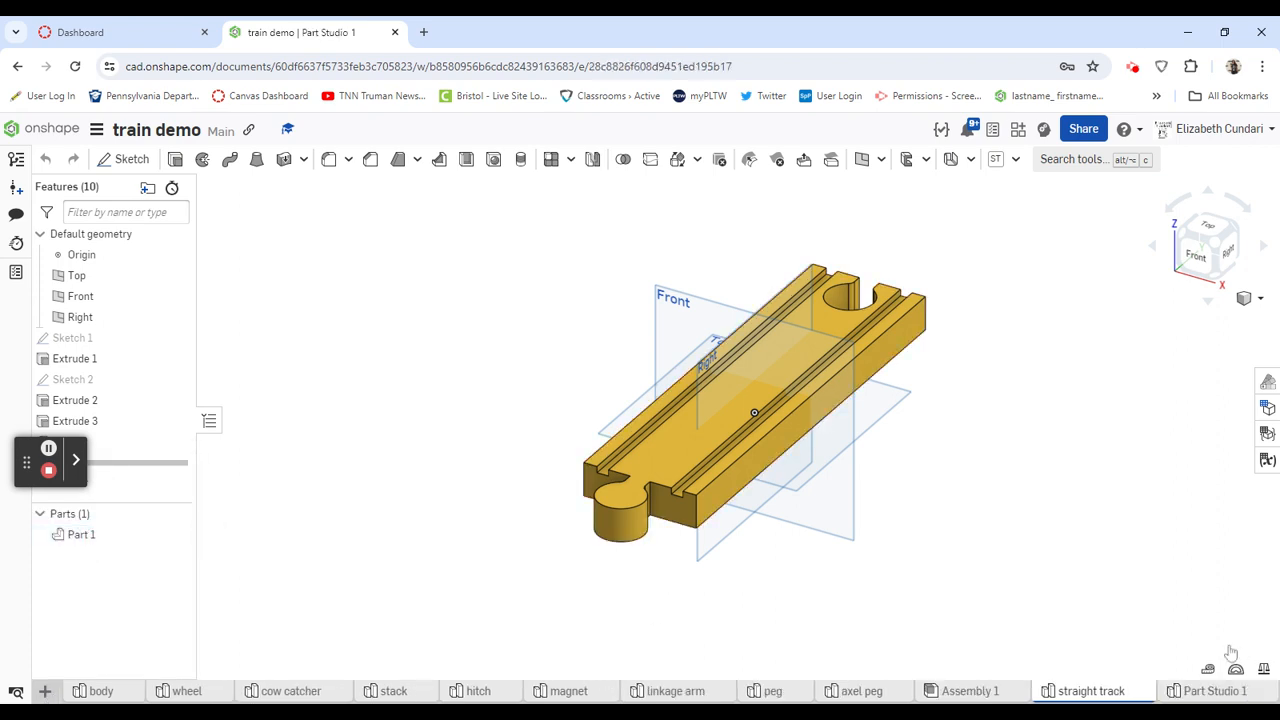
# - Rename the Part Studio 1 tab as "curved track"
pyautogui.rightClick(1223, 692)
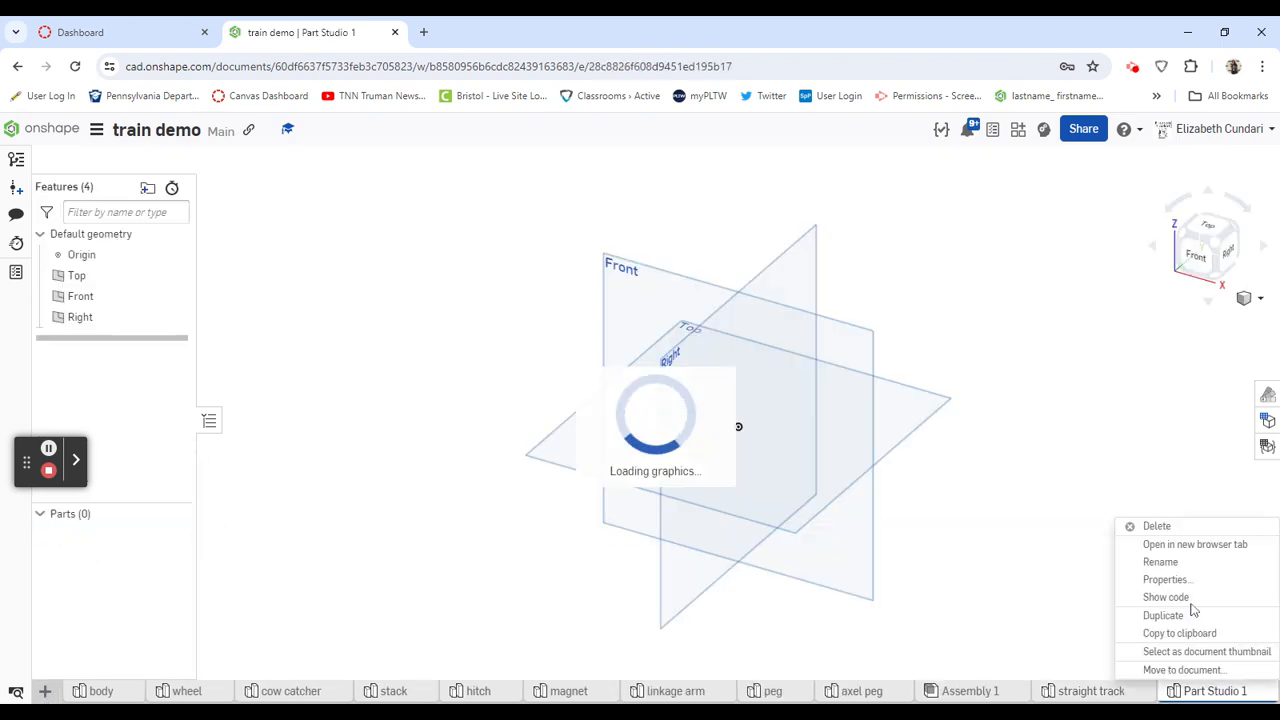
pyautogui.click(1168, 561)
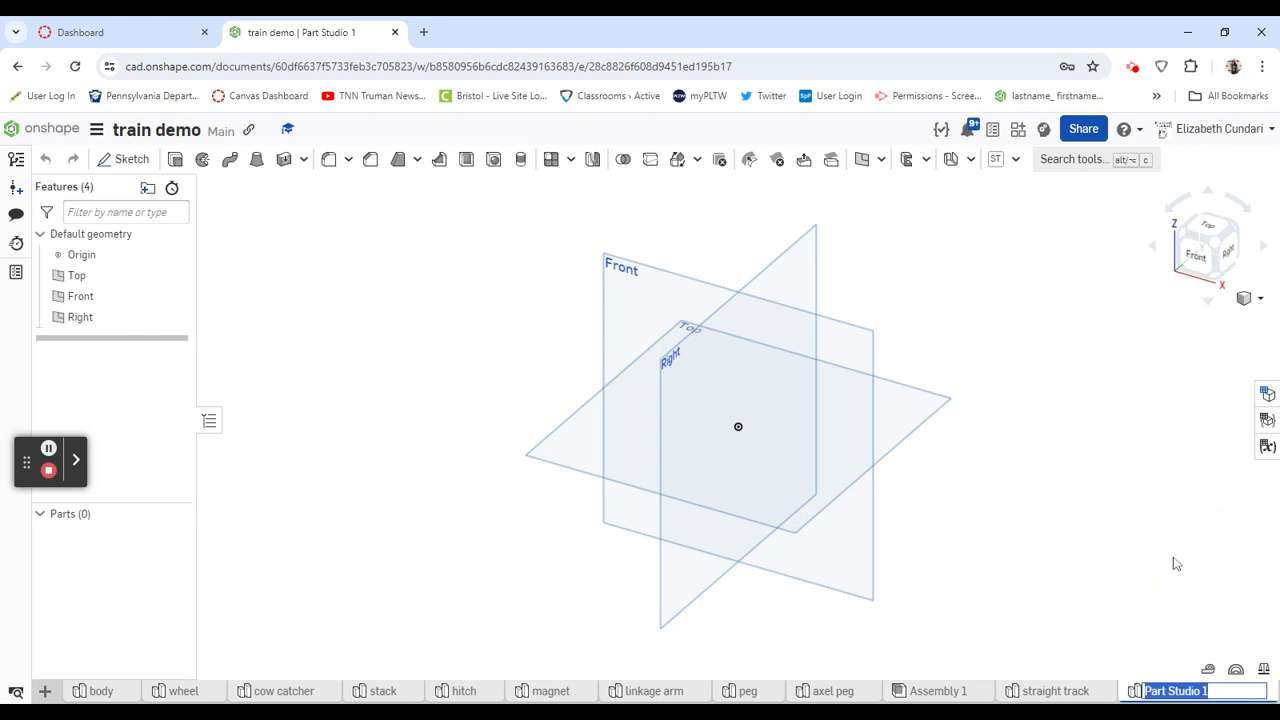
pyautogui.write('curved track')
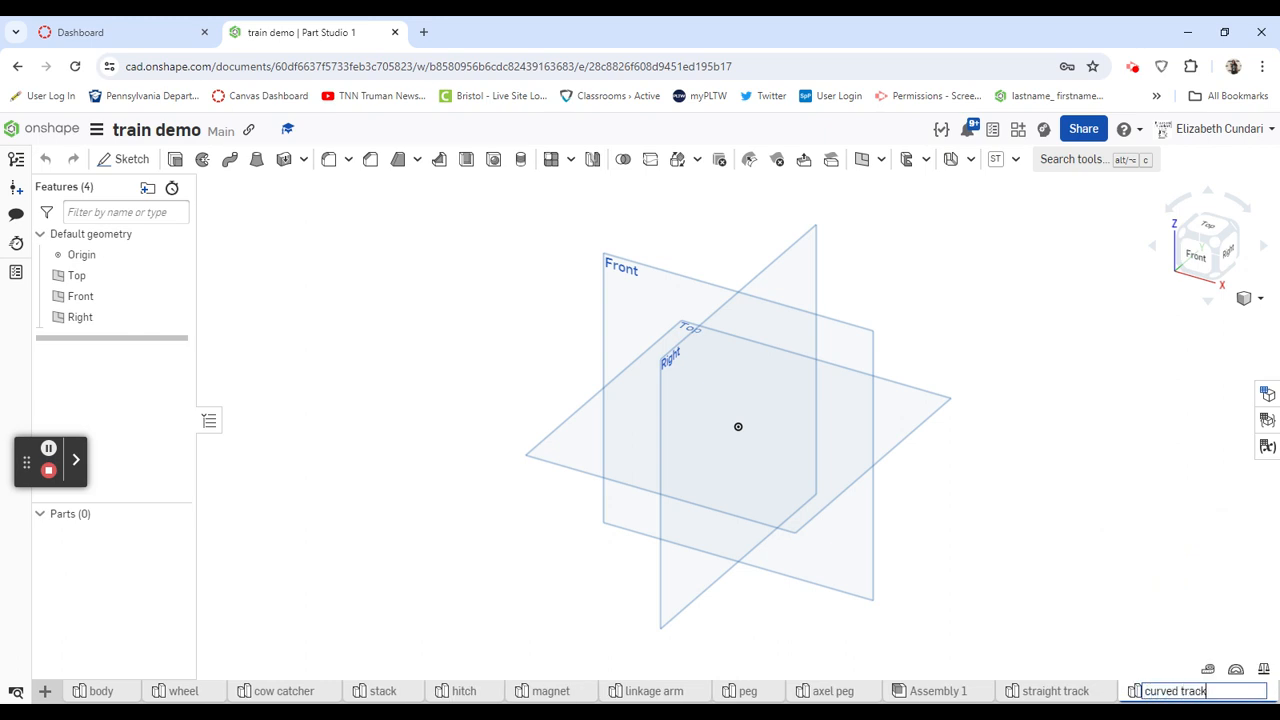
pyautogui.press('Return')
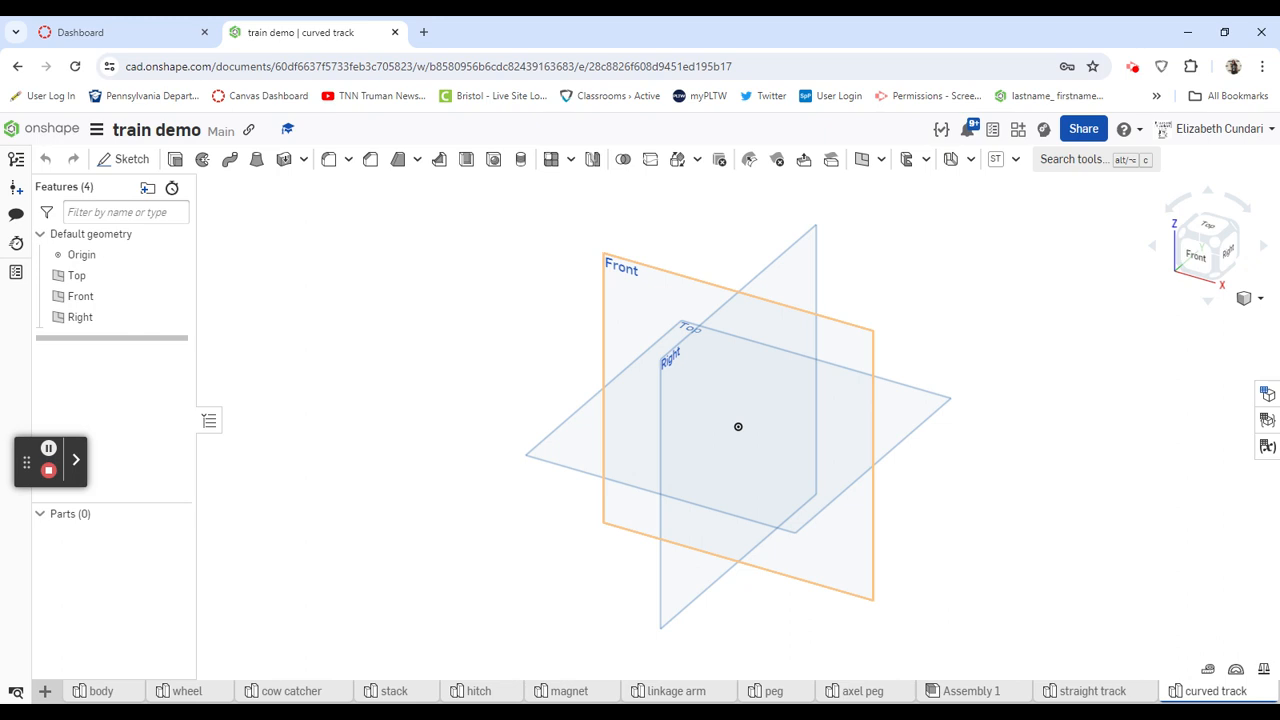
# - Start a sketch on the Front plane and draw a corner rectangle about 1.67 by 0.47 in, left of the origin with its base level with it
pyautogui.click(128, 159)
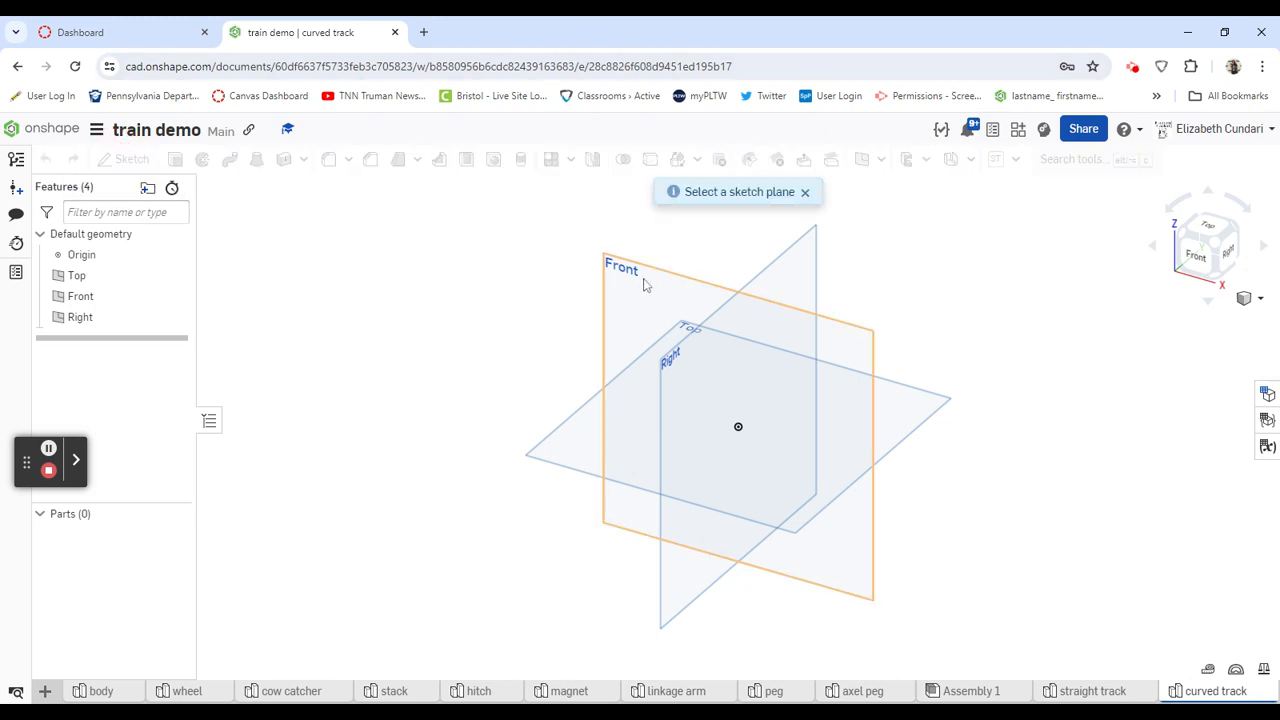
pyautogui.click(643, 279)
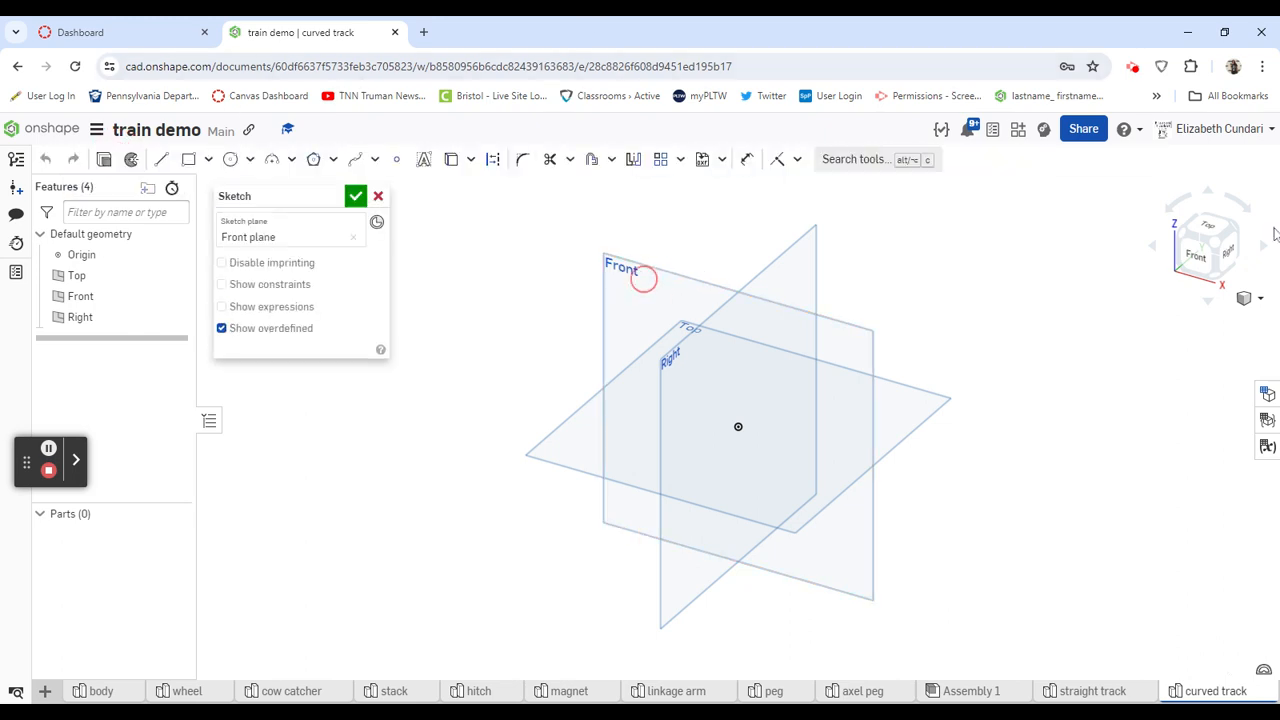
pyautogui.click(1197, 255)
pyautogui.click(188, 159)
pyautogui.click(458, 392)
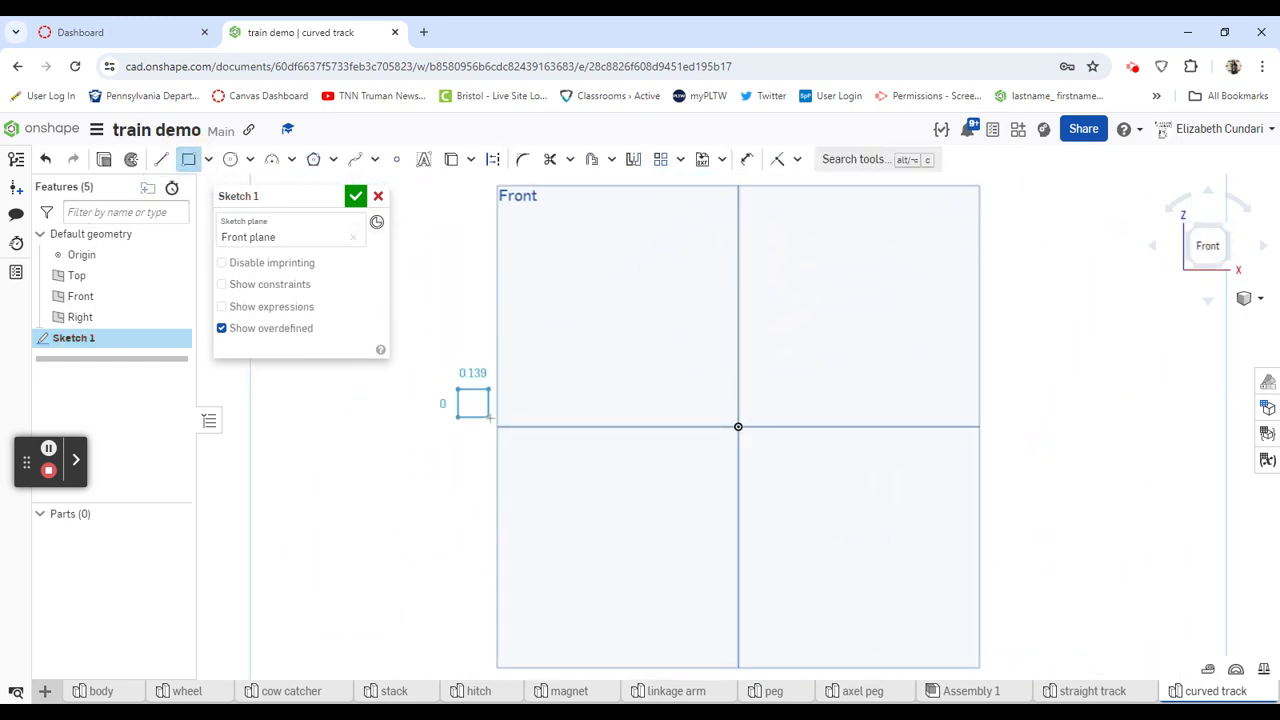
pyautogui.click(592, 427)
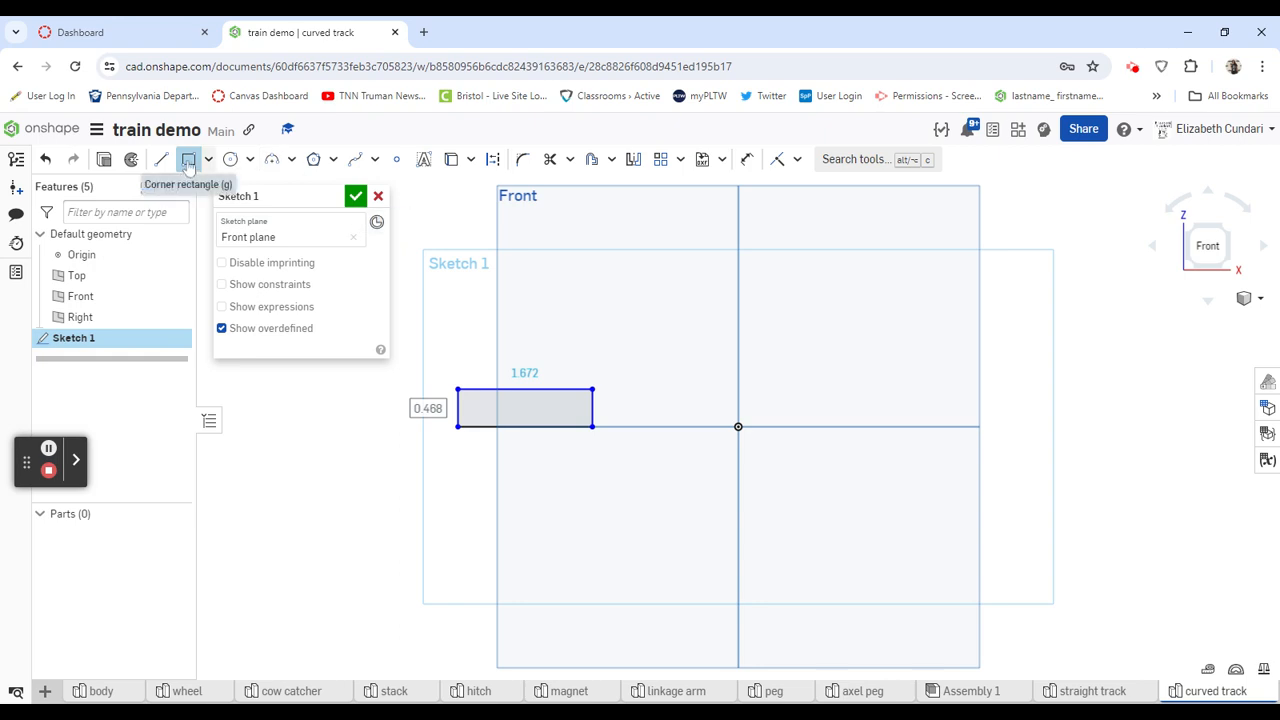
# - Draw a vertical construction line joining the midpoints of the rectangle's top and bottom edges
pyautogui.click(160, 159)
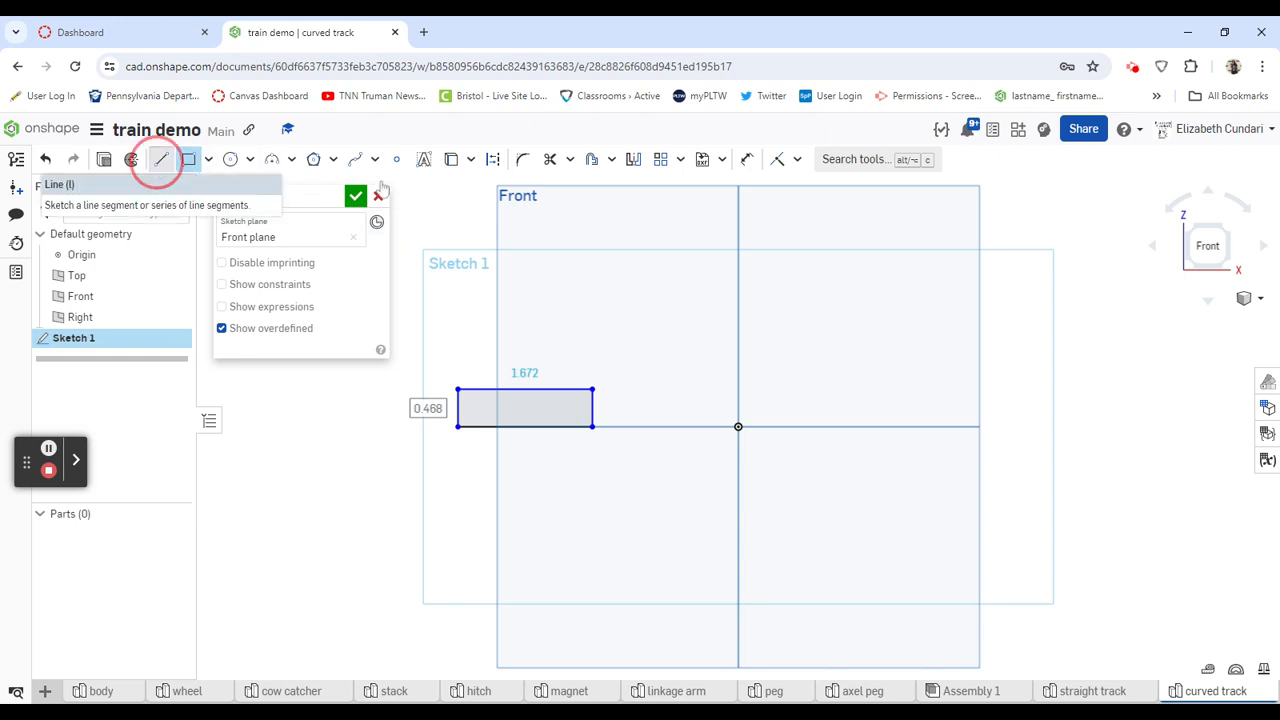
pyautogui.click(492, 159)
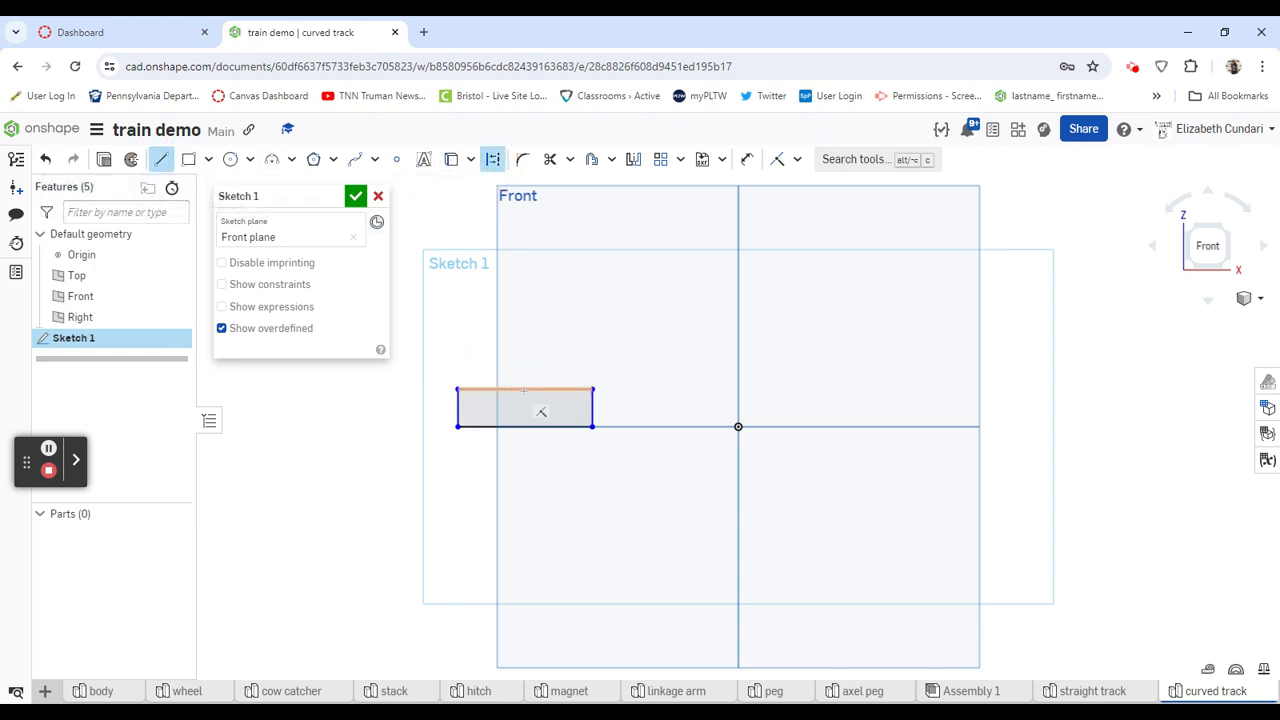
pyautogui.click(546, 412)
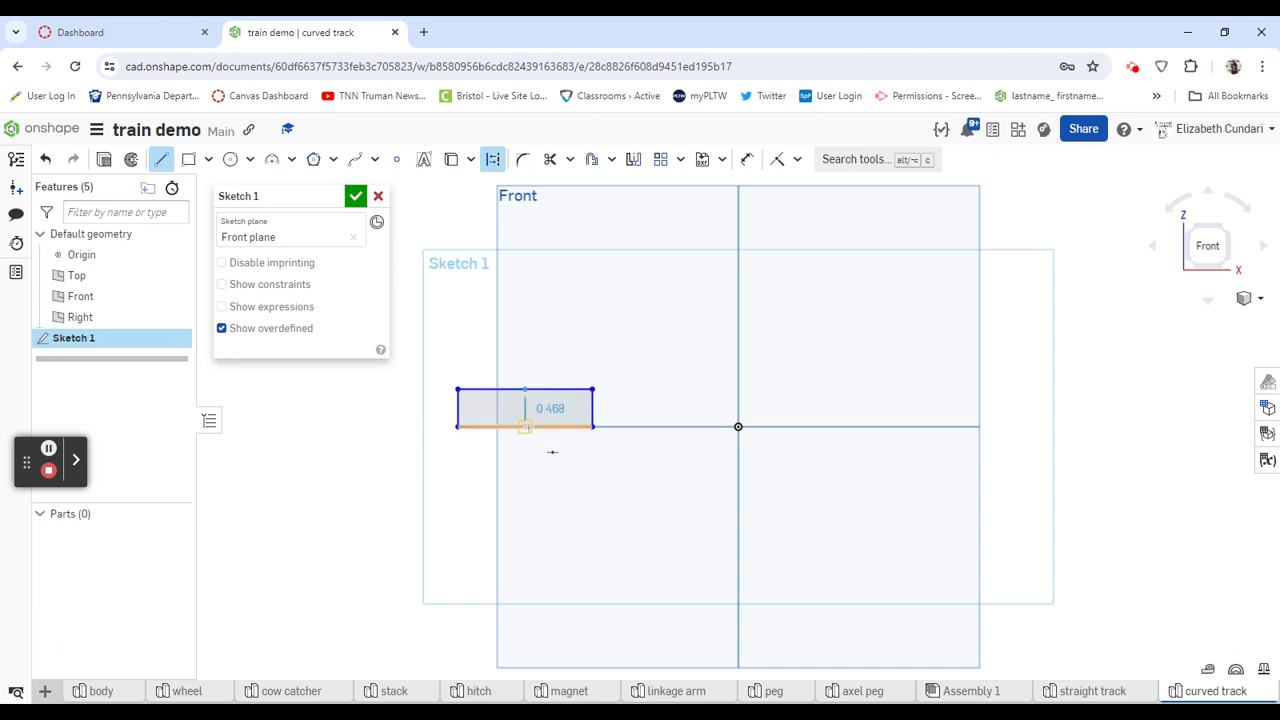
pyautogui.click(551, 447)
# - Draw a small rectangle about 0.31 by 0.21 in, hanging from the large rectangle's top edge left of the construction line
pyautogui.click(192, 165)
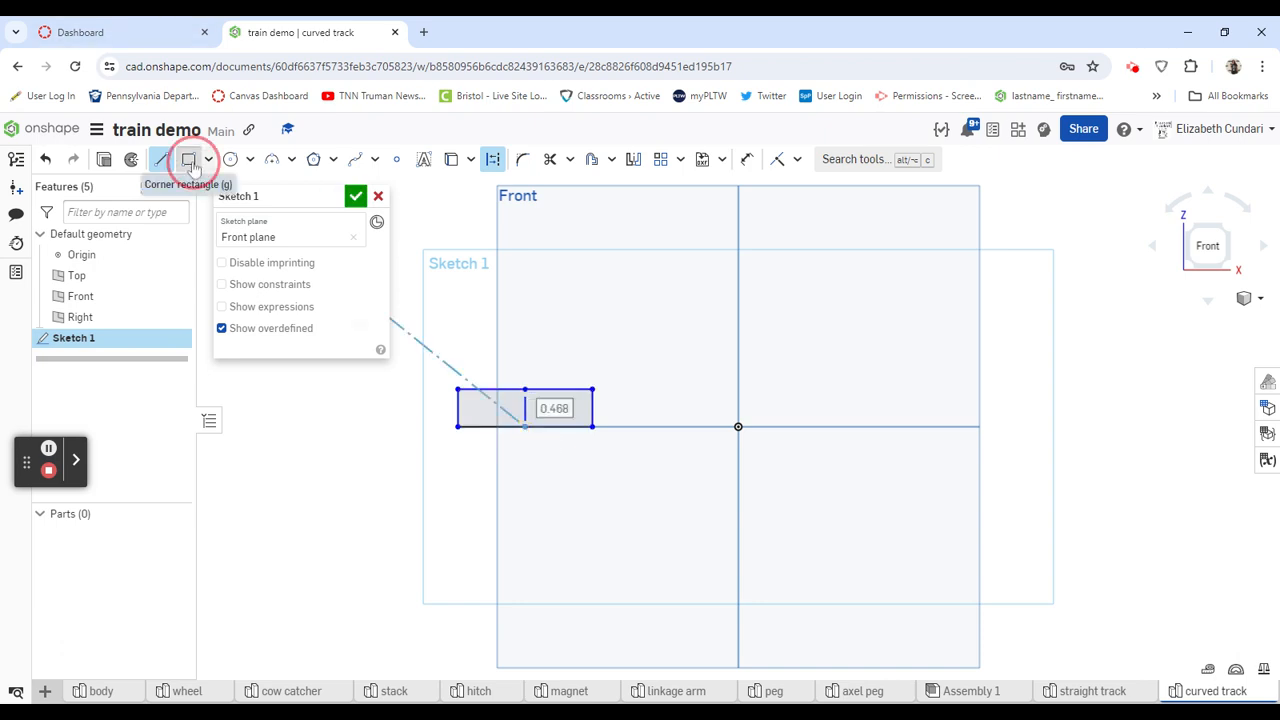
pyautogui.click(477, 389)
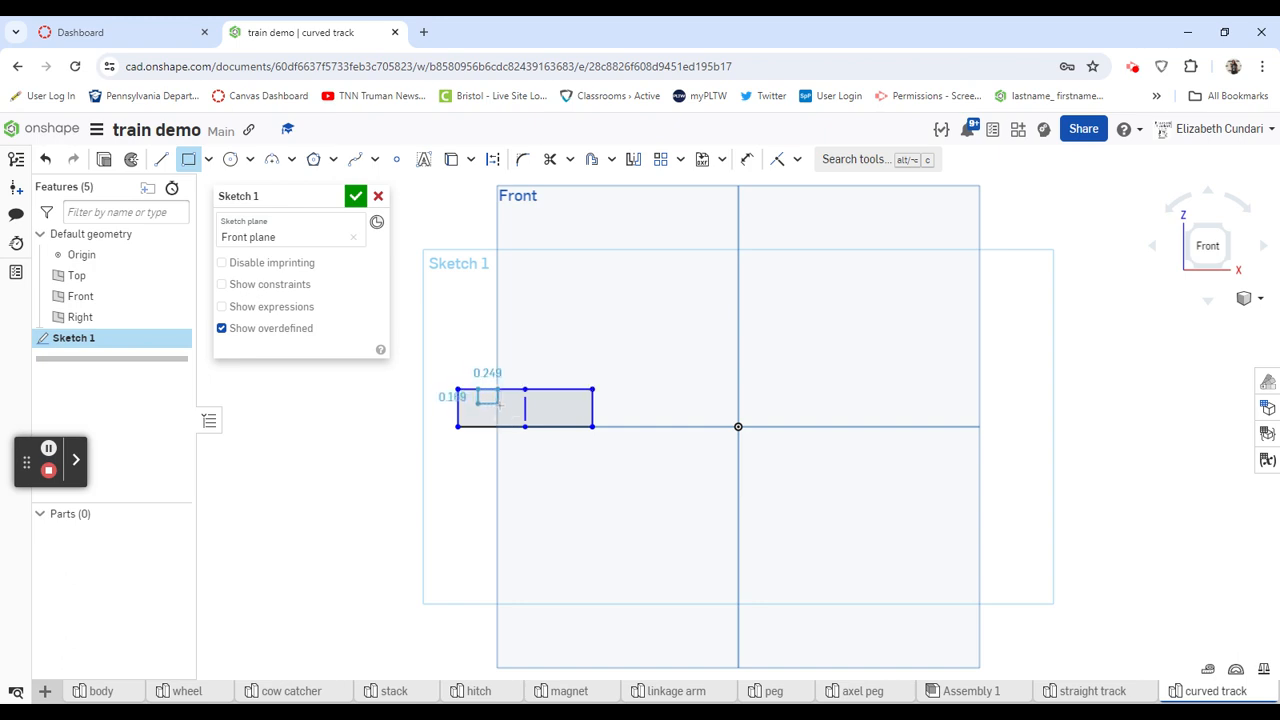
pyautogui.click(503, 405)
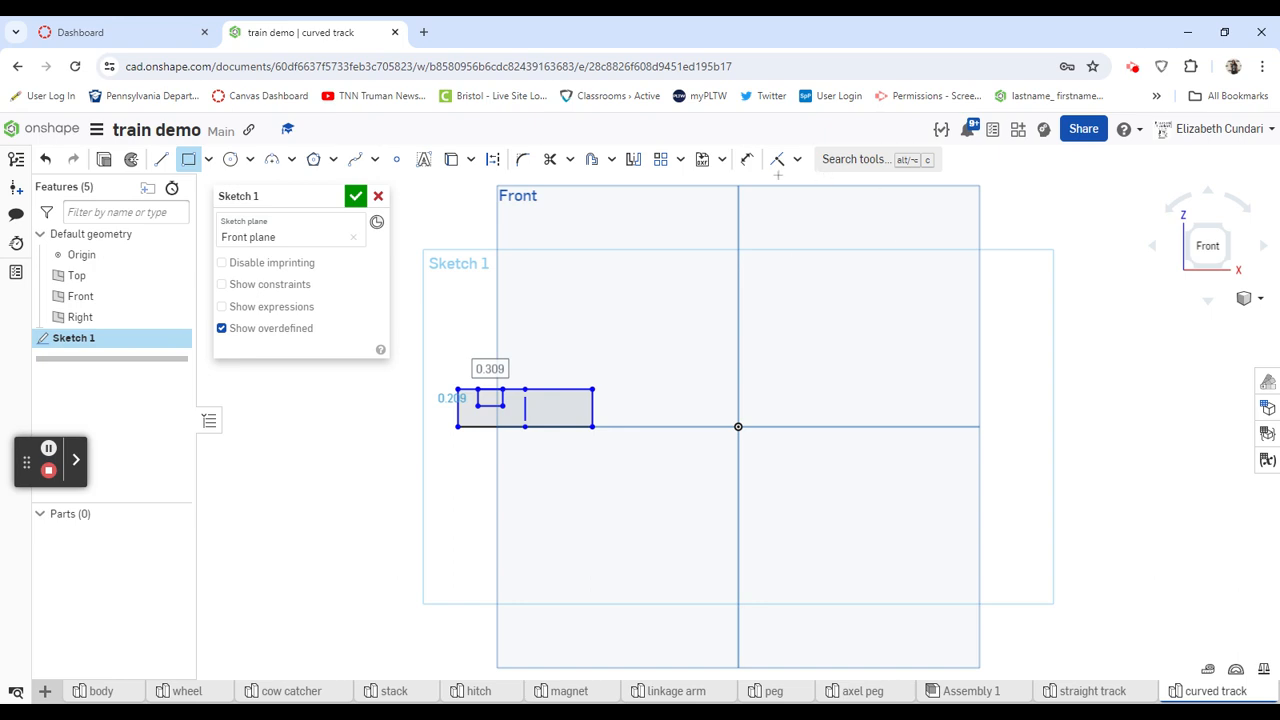
# - Dimension the large rectangle 3.4 in wide and 1 in high
pyautogui.click(747, 159)
pyautogui.click(473, 427)
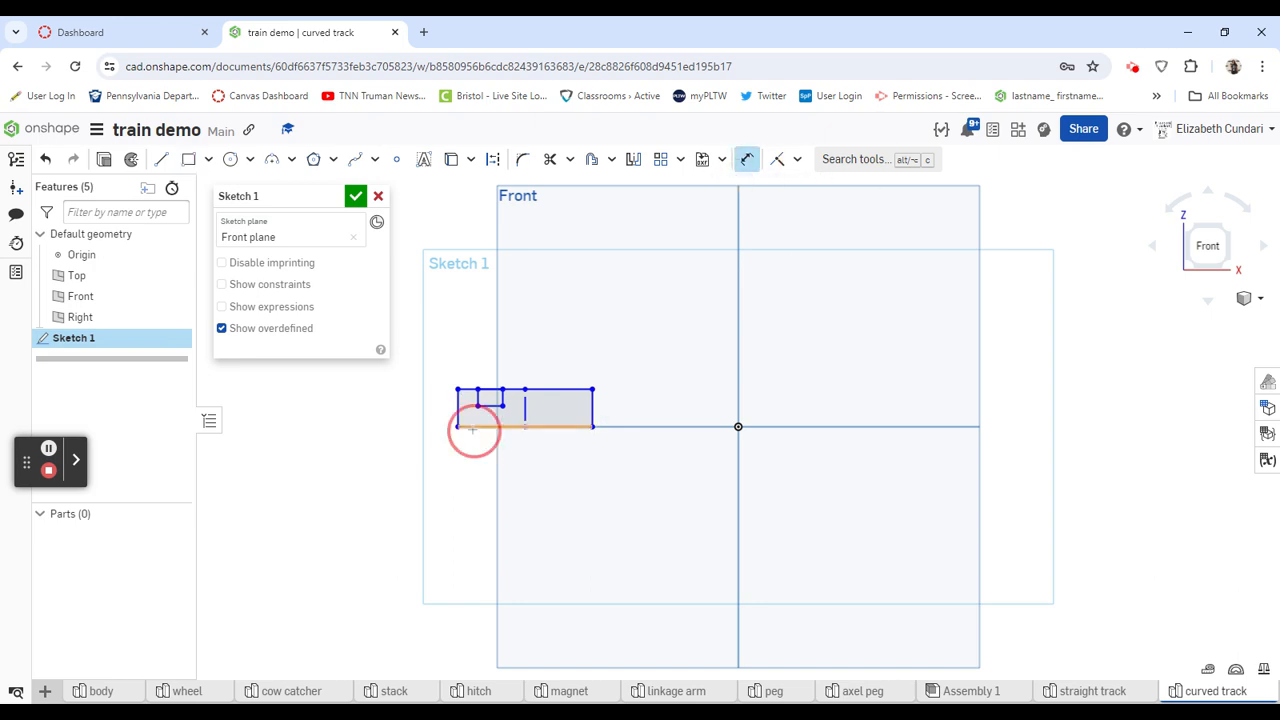
pyautogui.click(520, 521)
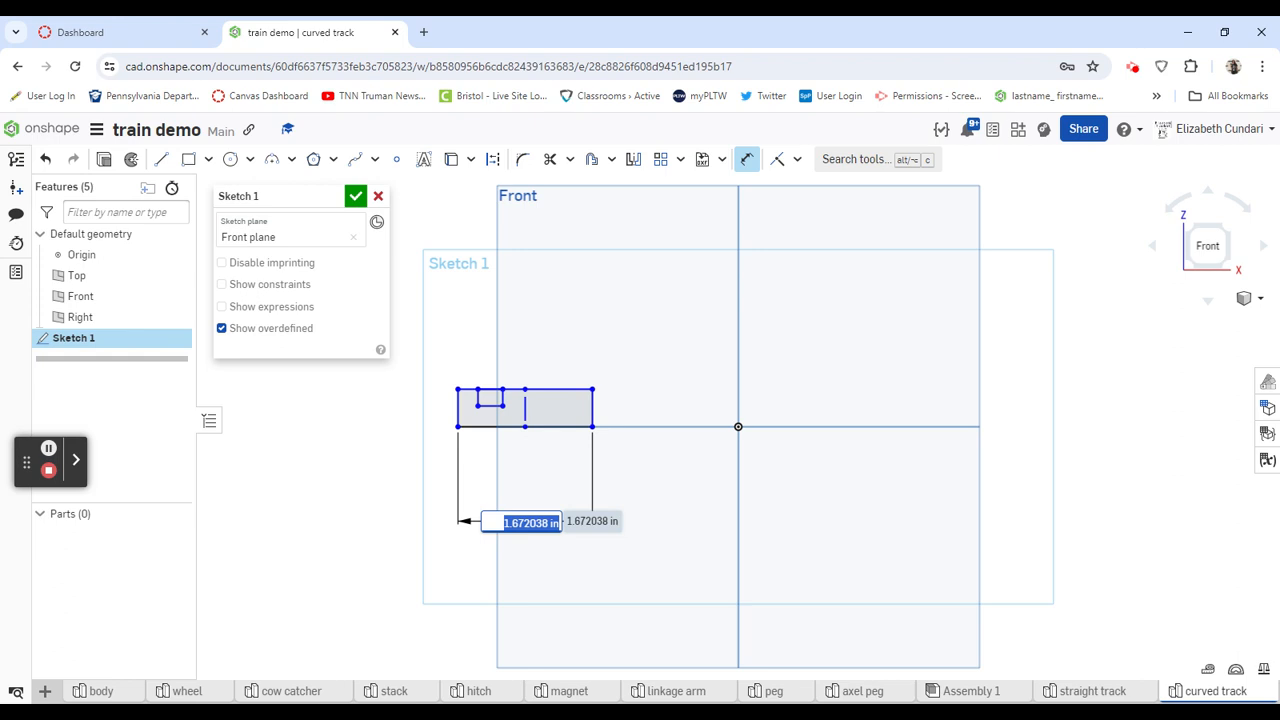
pyautogui.write('3.4')
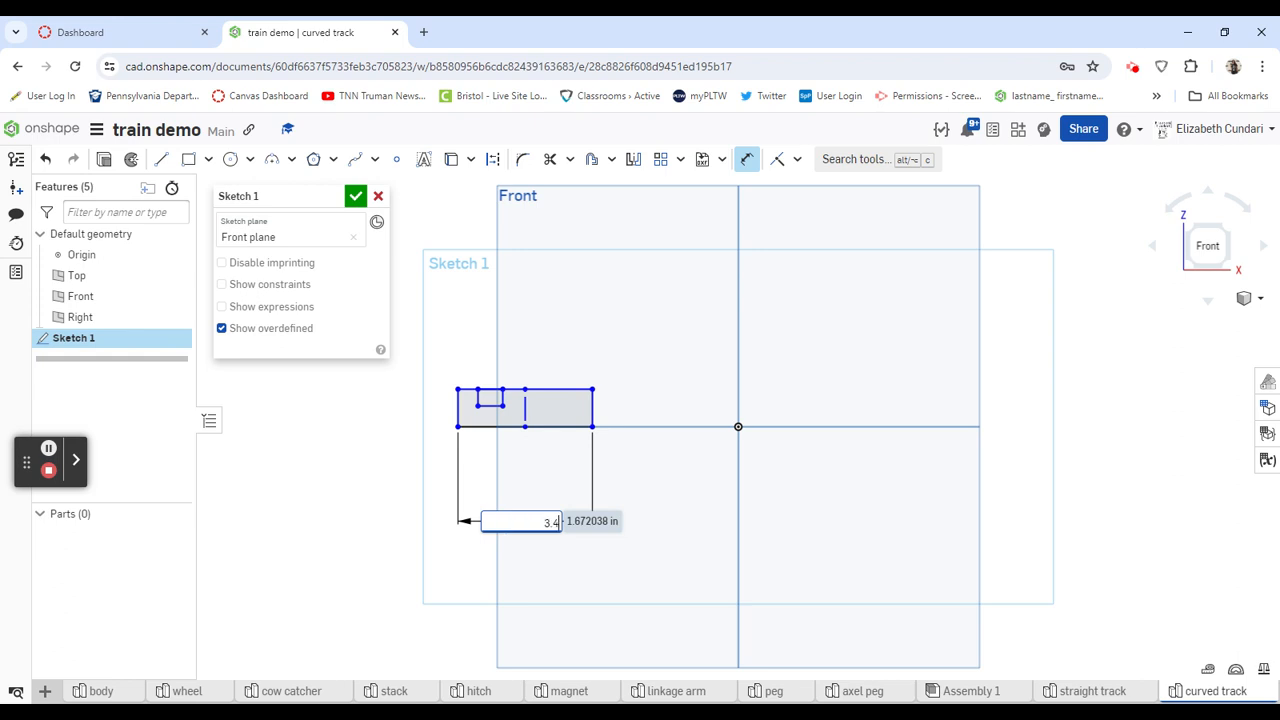
pyautogui.press('Return')
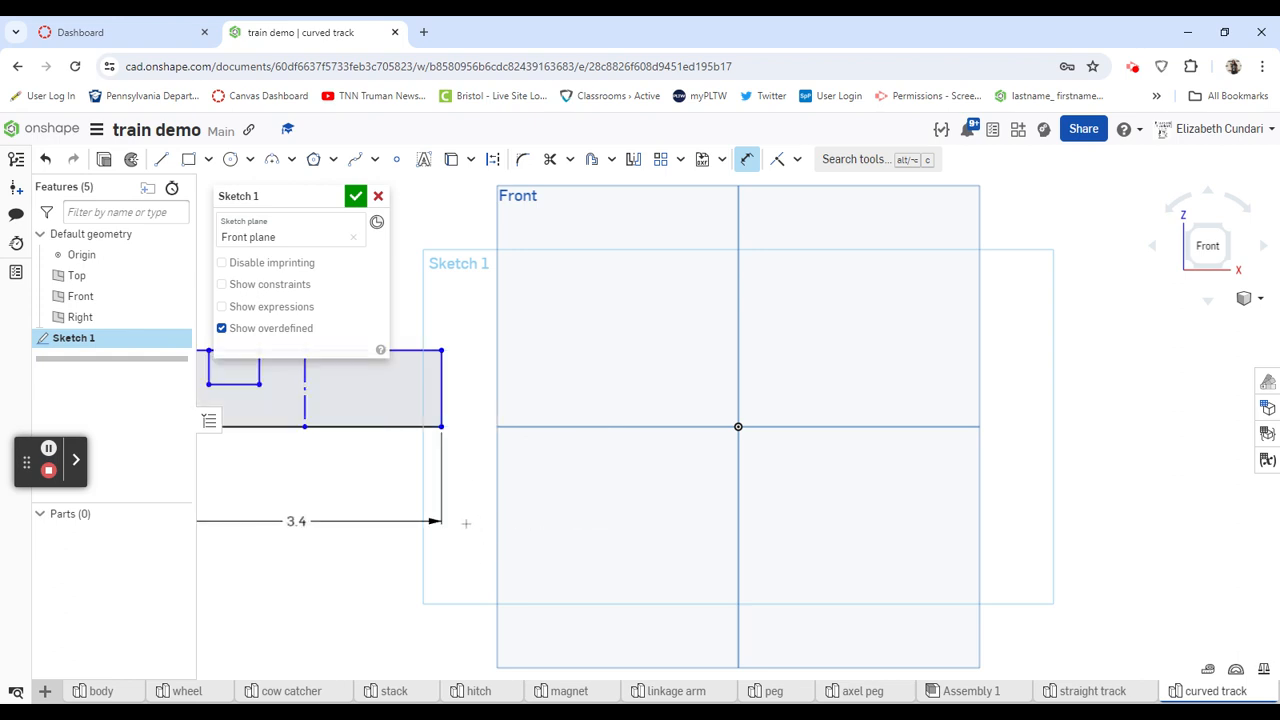
pyautogui.click(443, 379)
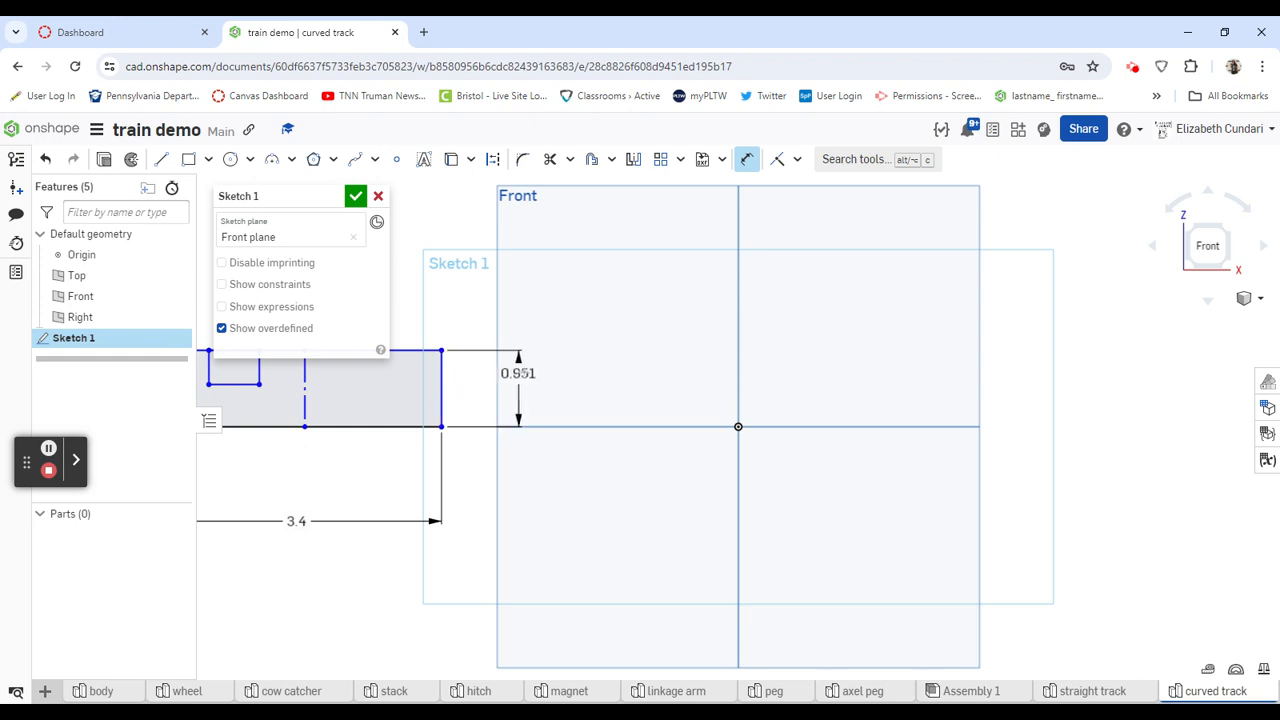
pyautogui.click(520, 393)
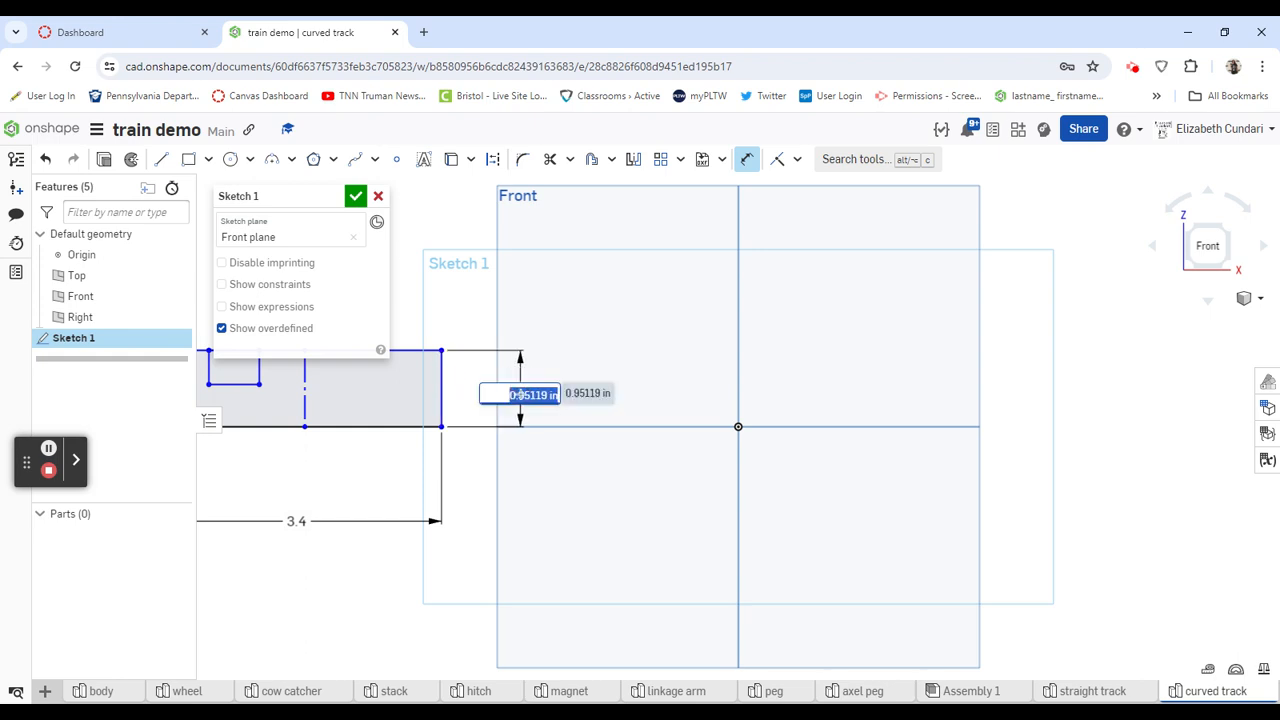
pyautogui.write('1')
pyautogui.press('Return')
# - Dimension the distance from the small rectangle's bottom edge to the large rectangle's base as 0.75 in
pyautogui.scroll(1, 521, 407)
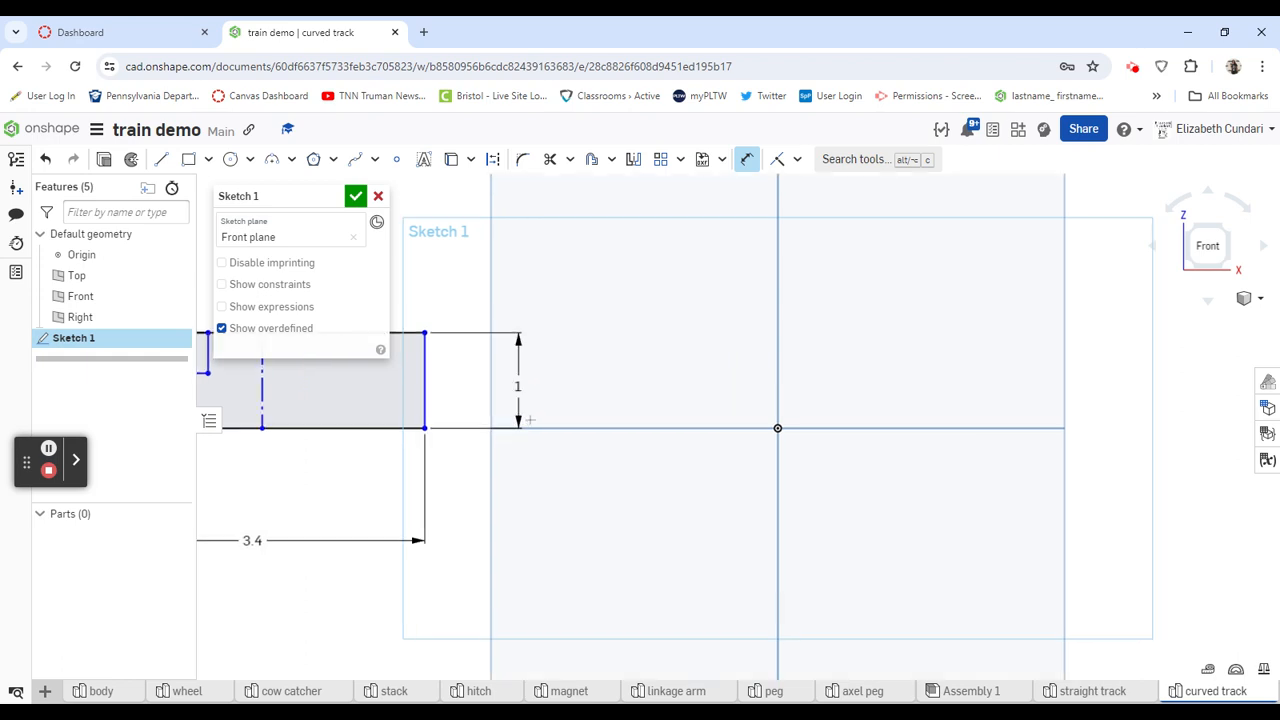
pyautogui.scroll(-5, 531, 477)
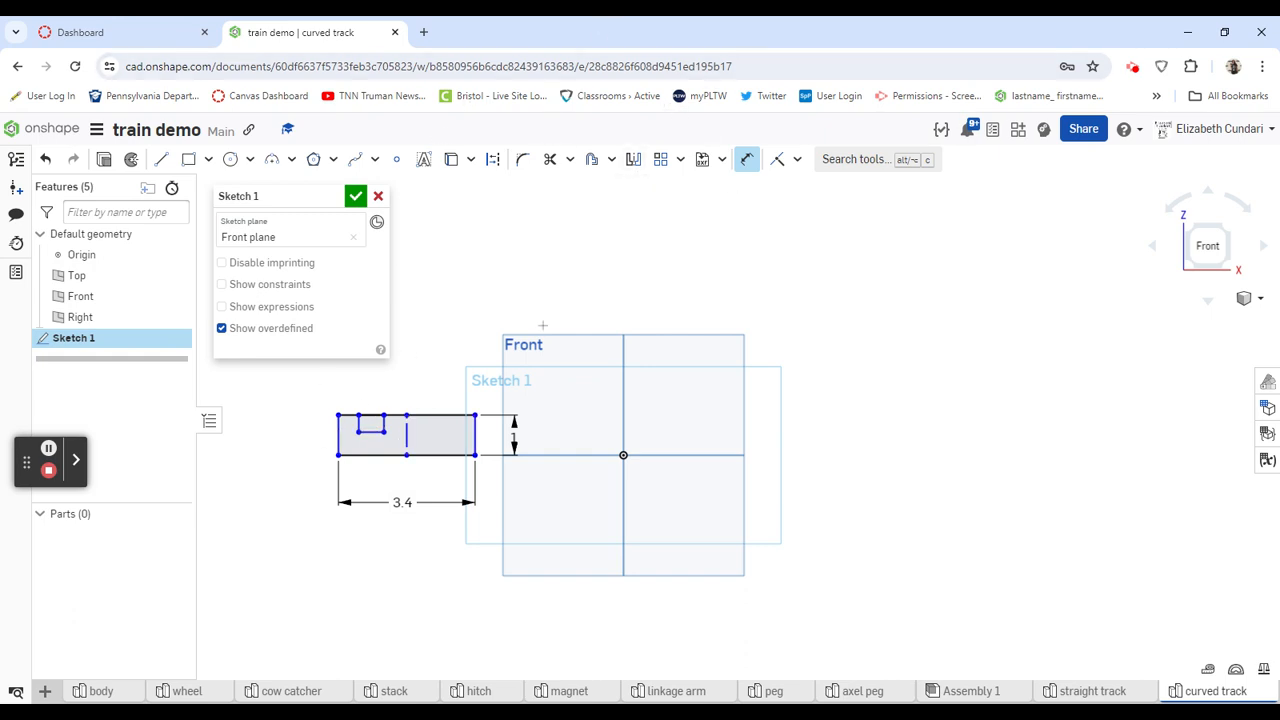
pyautogui.click(370, 431)
pyautogui.click(371, 455)
pyautogui.click(288, 444)
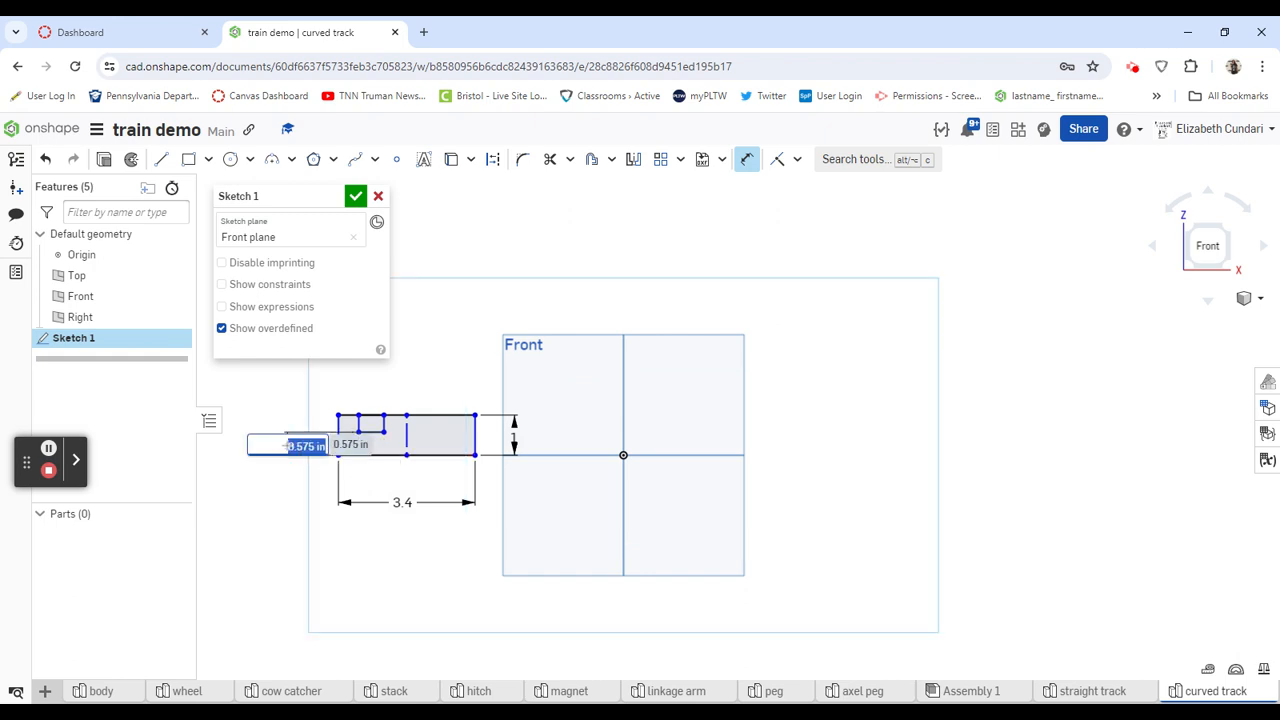
pyautogui.press('BackSpace')
pyautogui.press('Return')
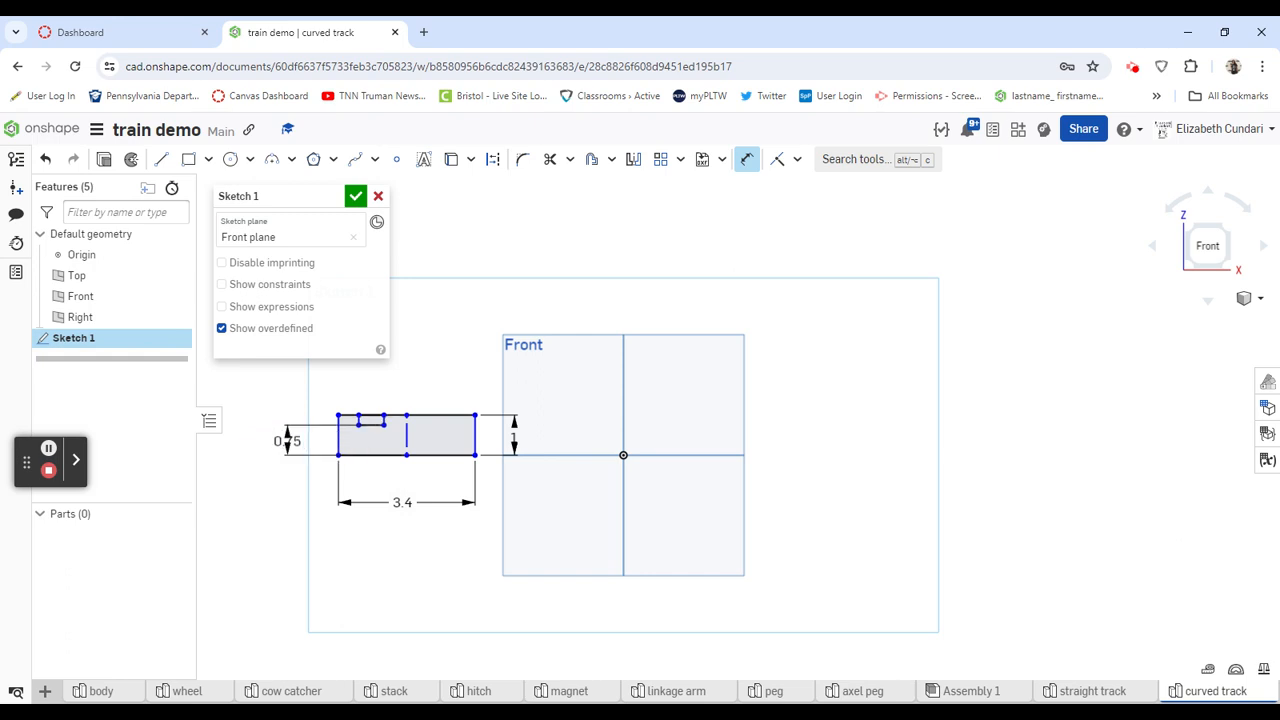
pyautogui.click(348, 416)
pyautogui.click(352, 455)
pyautogui.click(746, 159)
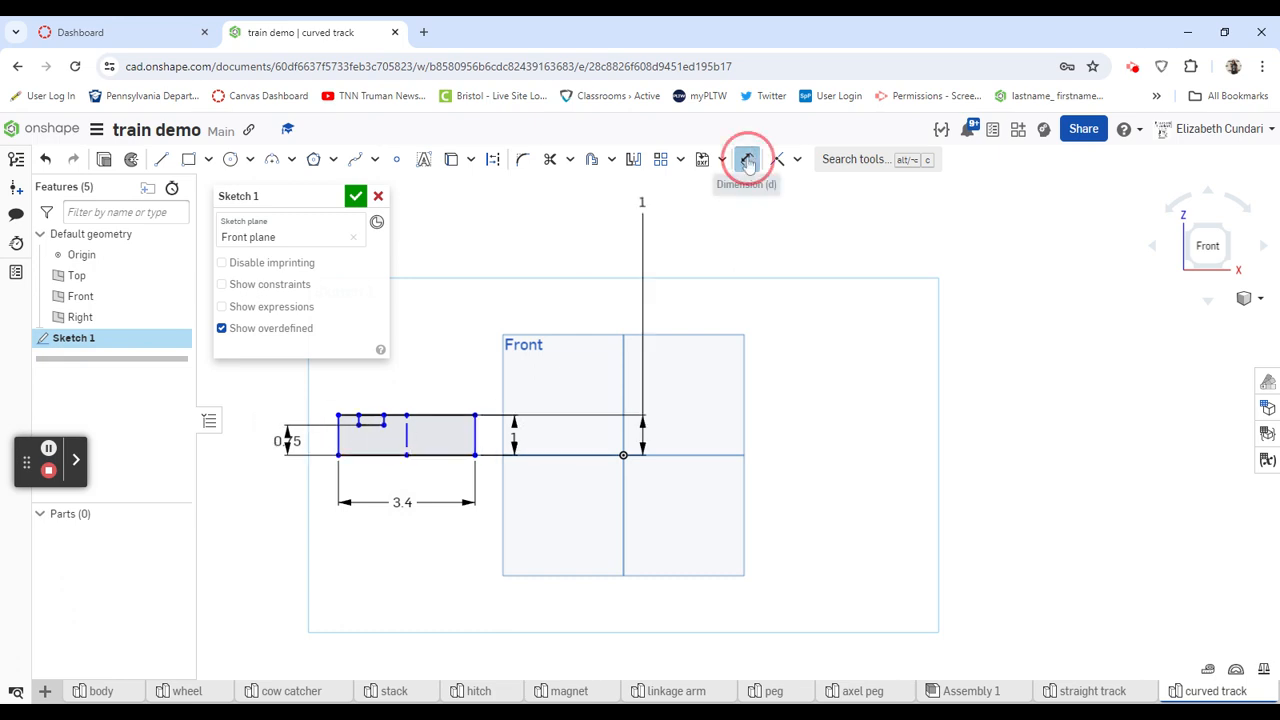
# - Dimension the small rectangle's width as 0.35 in and move that dimension's text to the right
pyautogui.click(746, 159)
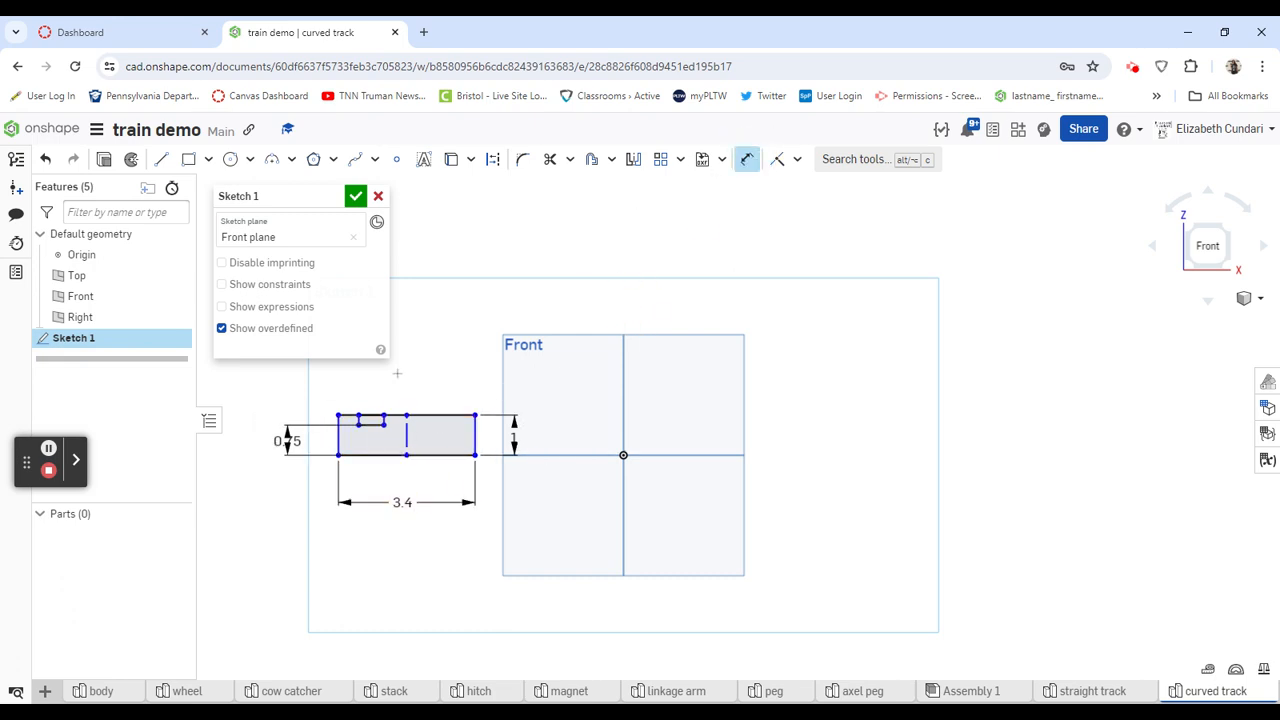
pyautogui.click(369, 423)
pyautogui.click(366, 380)
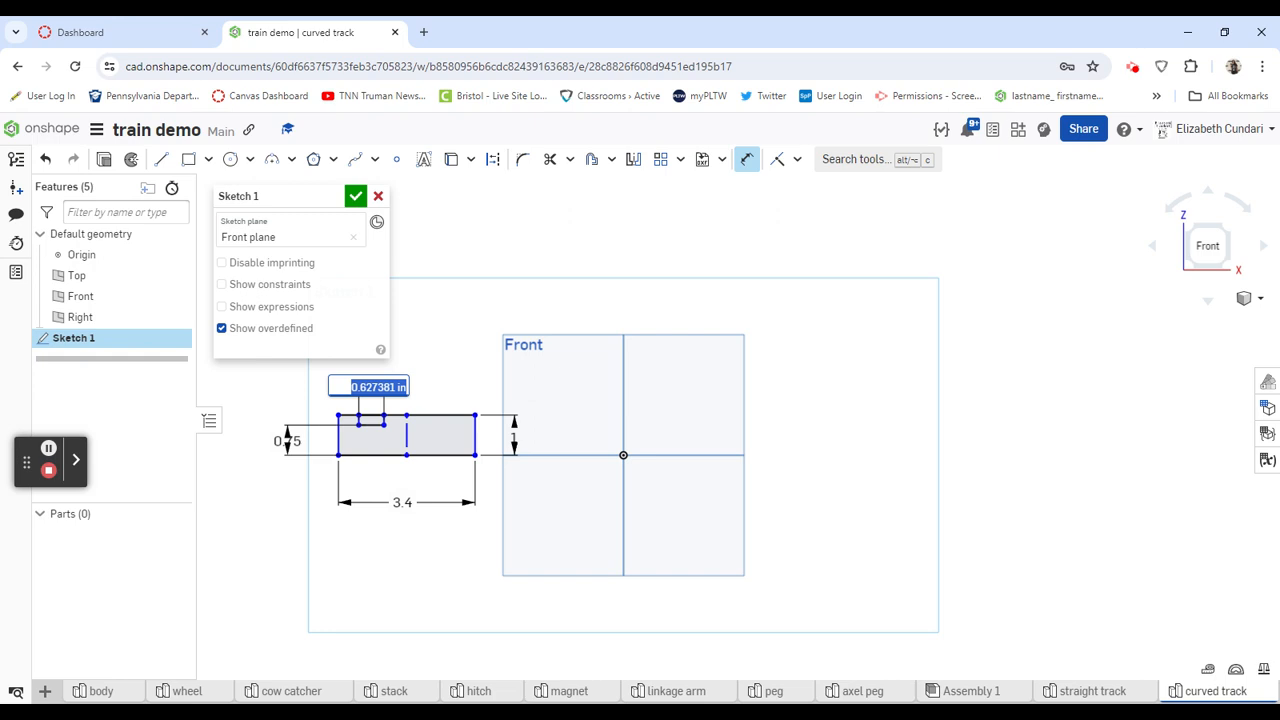
pyautogui.press('BackSpace')
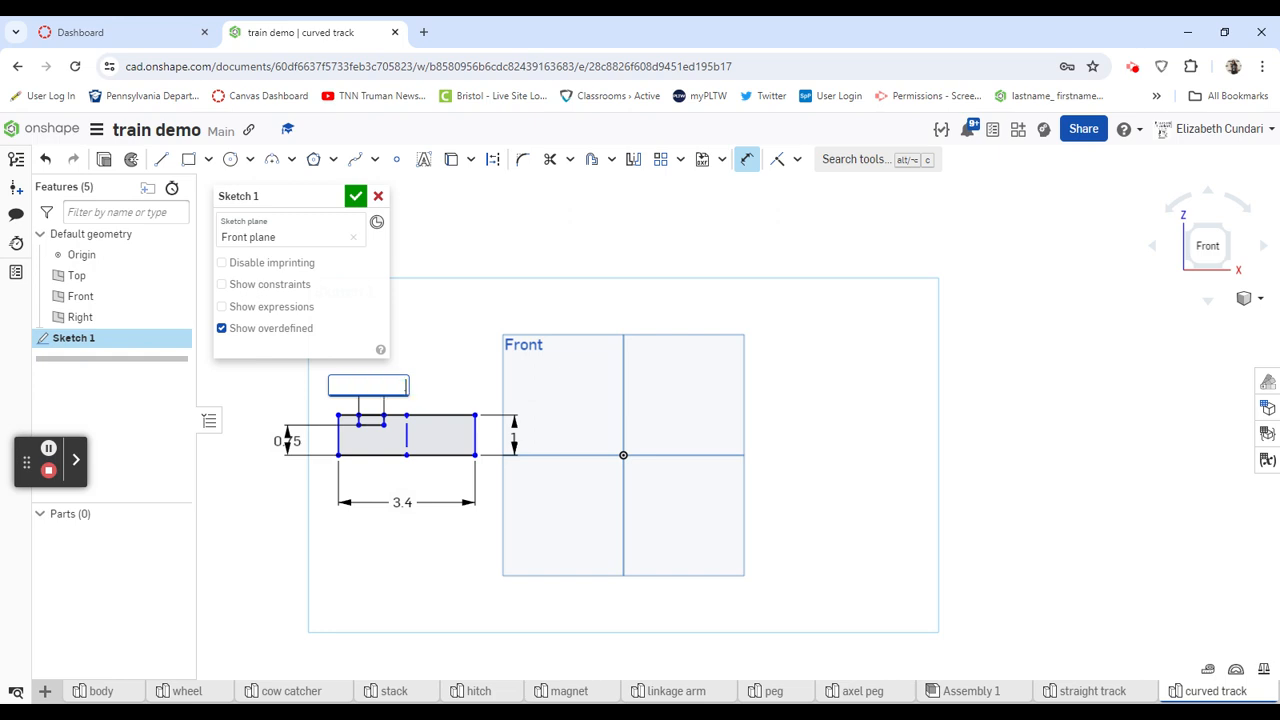
pyautogui.press('Return')
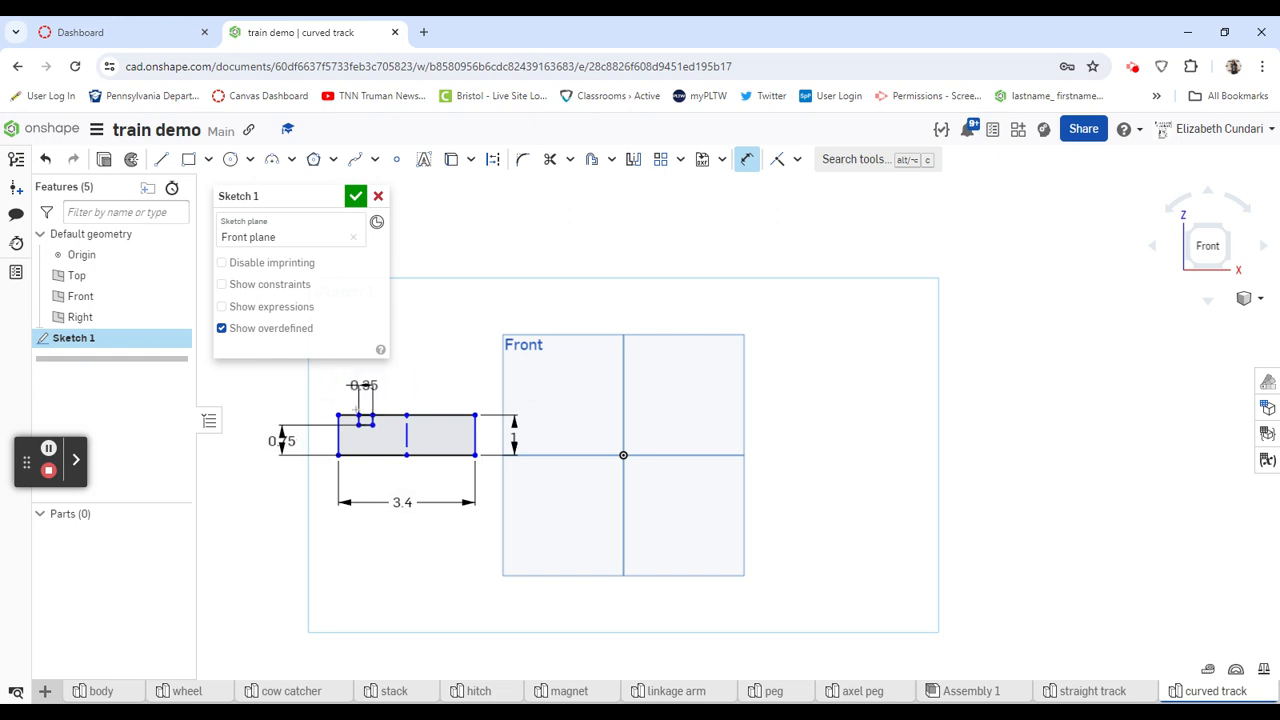
pyautogui.moveTo(363, 385); pyautogui.dragTo(390, 382)
# - Dimension the horizontal distance between the upper-left corners of the small and large rectangles as 0.4 in
pyautogui.click(358, 415)
pyautogui.click(338, 414)
pyautogui.click(297, 390)
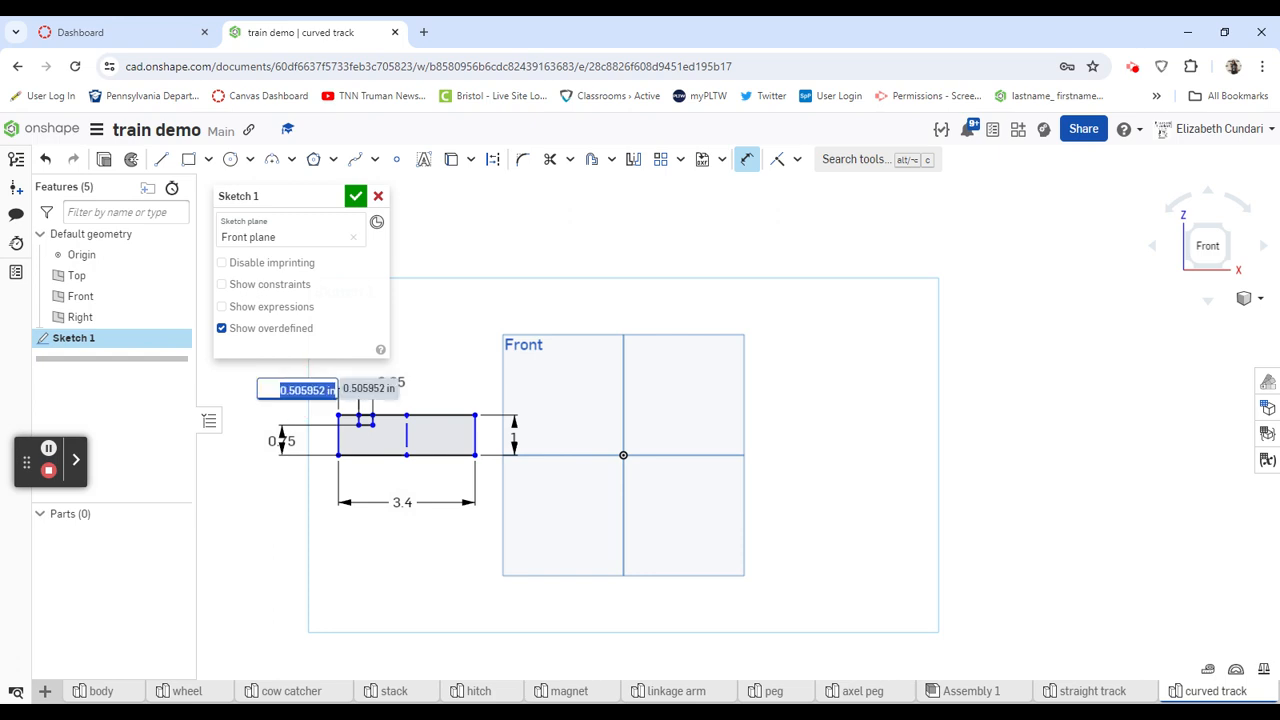
pyautogui.press('BackSpace')
pyautogui.write('.4')
pyautogui.press('Return')
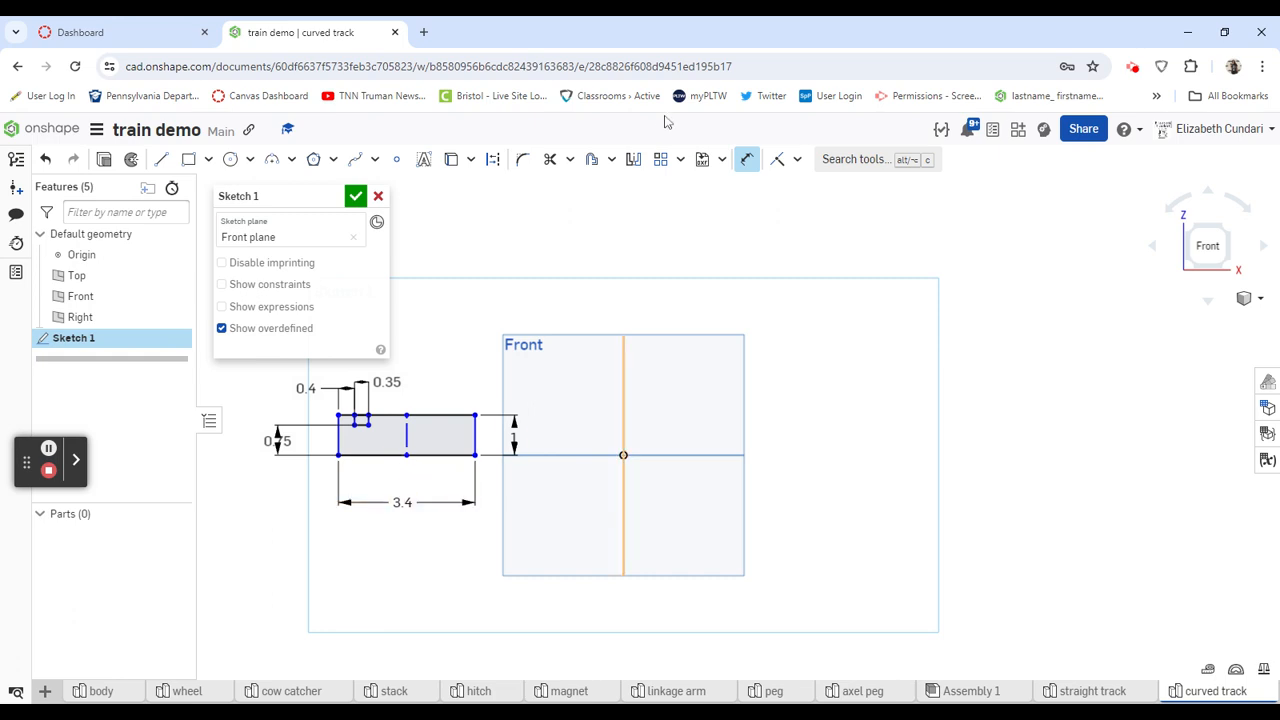
# - Dimension the horizontal distance from the large rectangle's lower-right corner to the origin as 15 in
pyautogui.click(475, 455)
pyautogui.click(623, 455)
pyautogui.click(580, 557)
pyautogui.write('15')
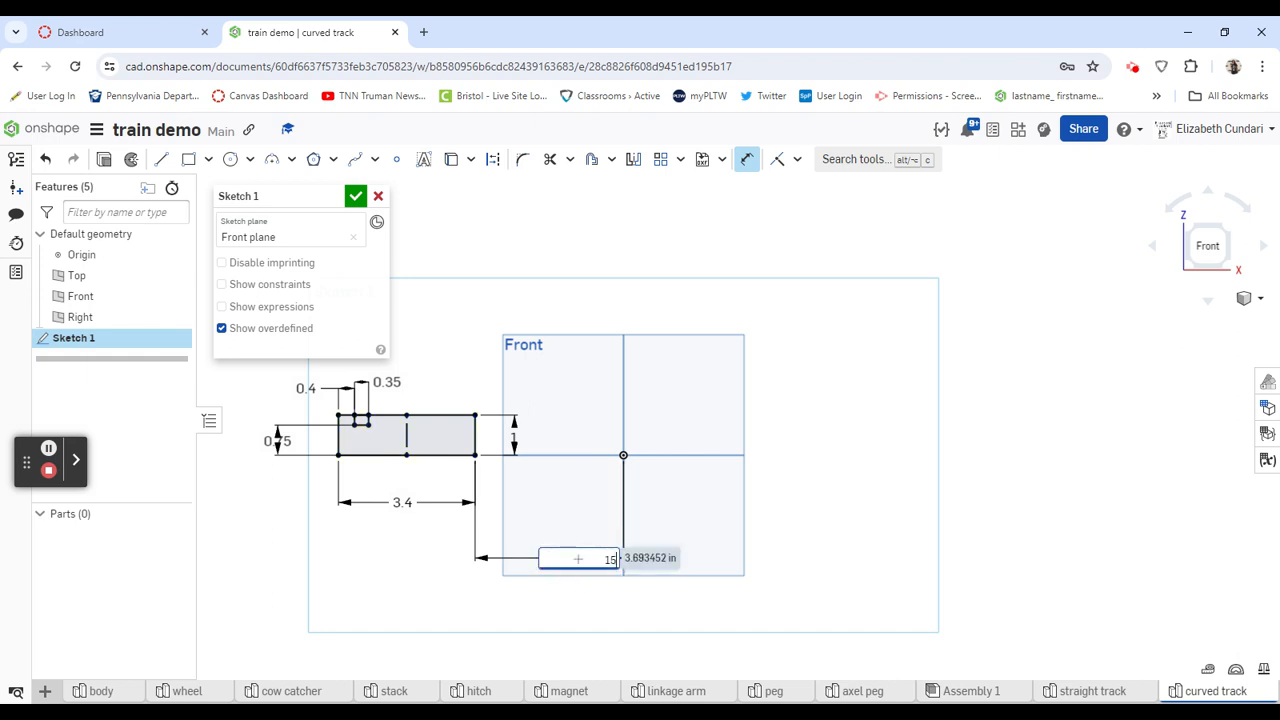
pyautogui.press('Return')
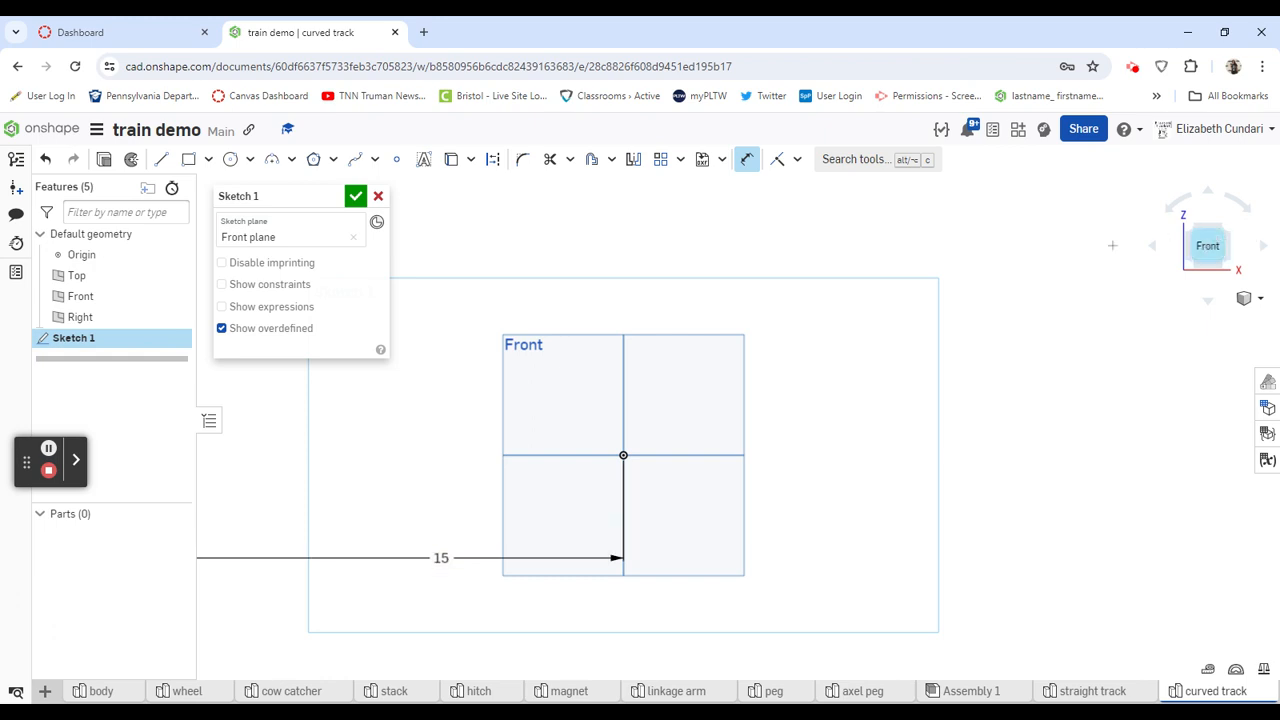
# - Move the Sketch 1 dialog clear of the track profile and exit the Dimension tool
pyautogui.click(1208, 246)
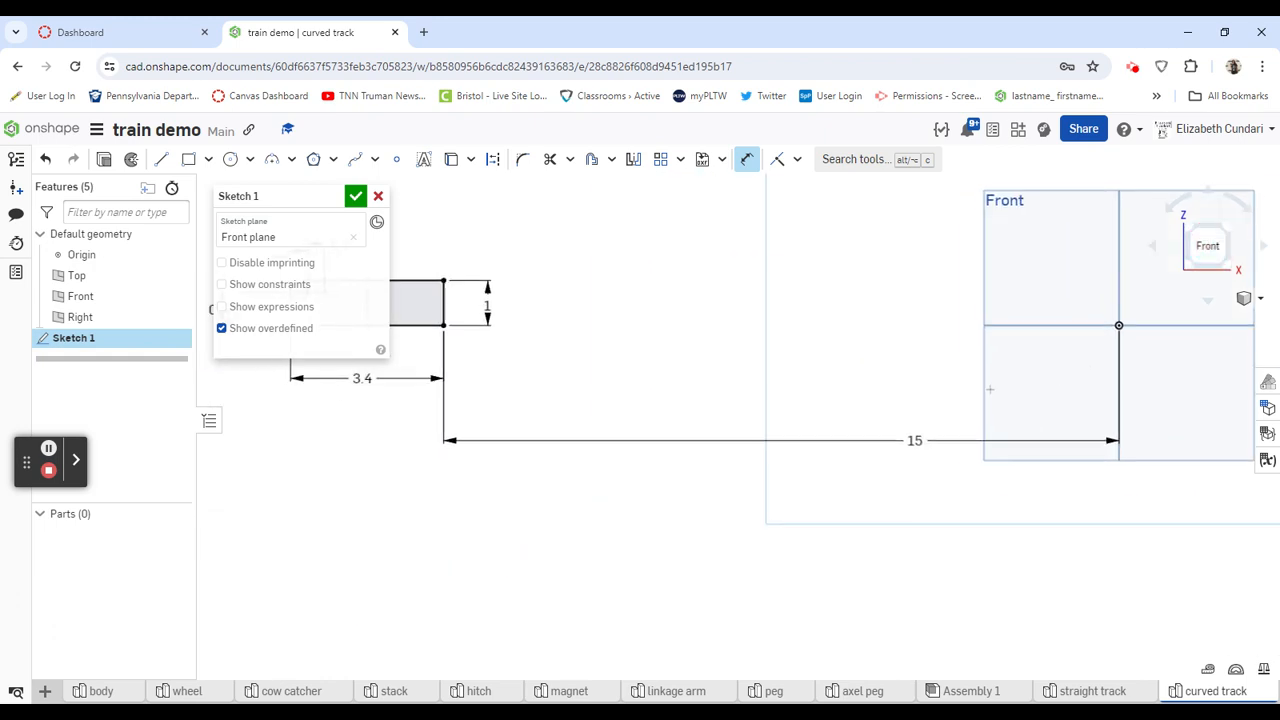
pyautogui.moveTo(271, 195); pyautogui.dragTo(128, 494)
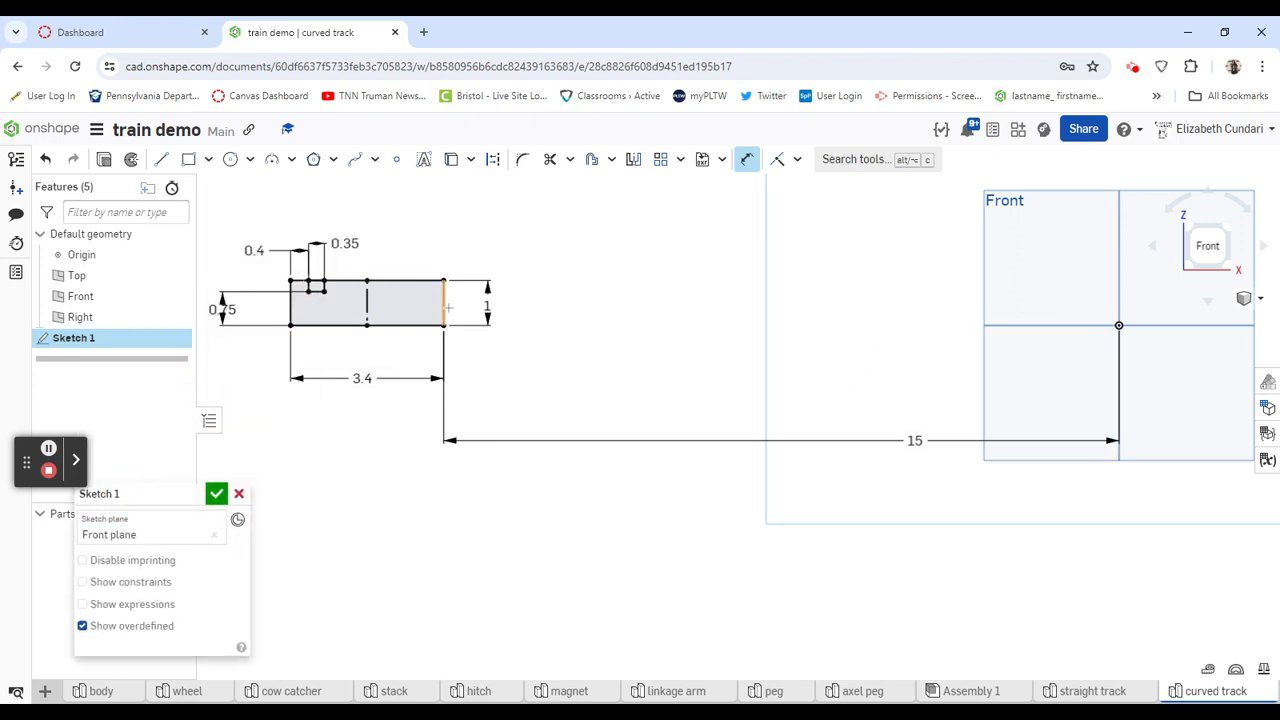
pyautogui.click(747, 159)
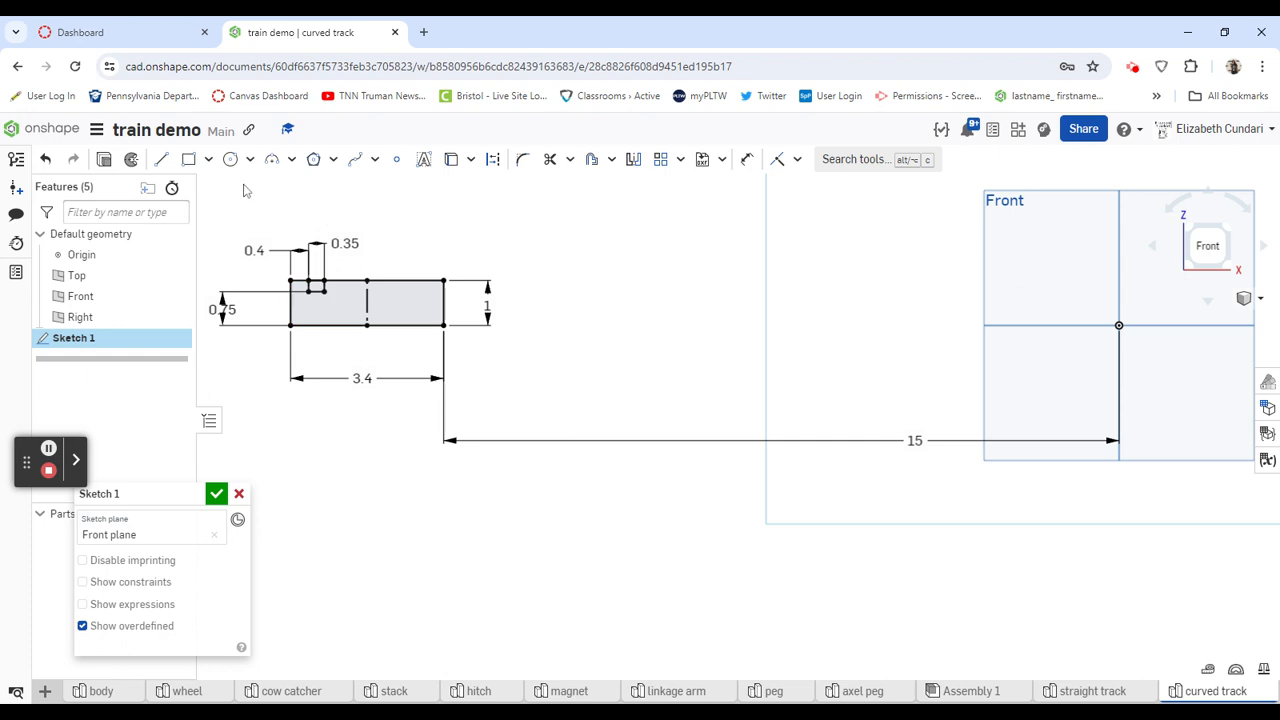
# - Mirror the small rectangle's two sides and bottom edge about the profile's vertical centerline, and finish the sketch
pyautogui.click(633, 159)
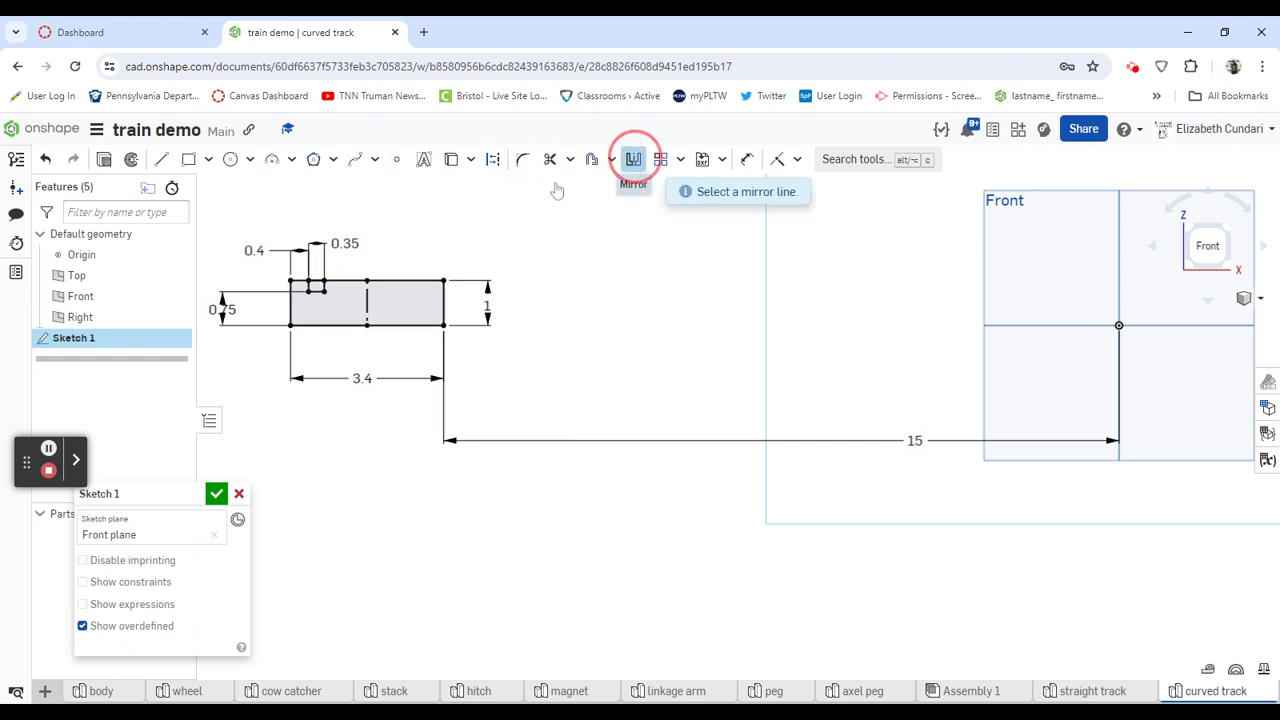
pyautogui.click(366, 302)
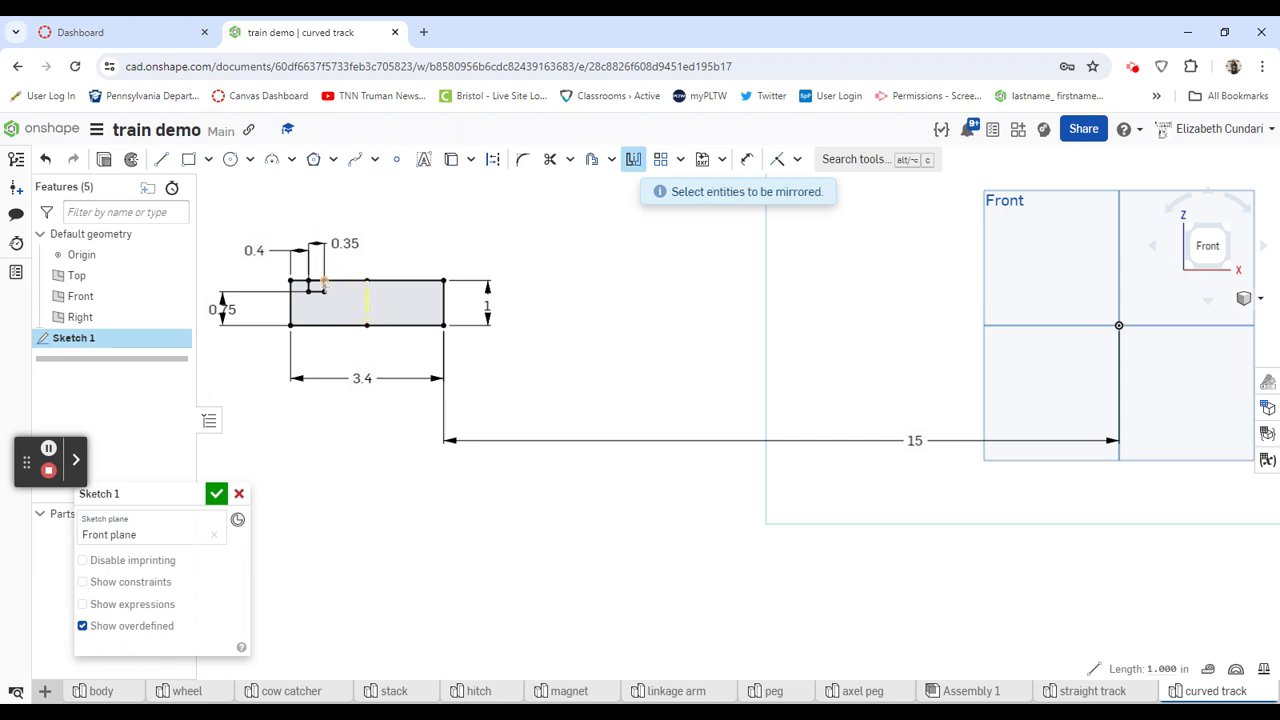
pyautogui.scroll(5, 323, 289)
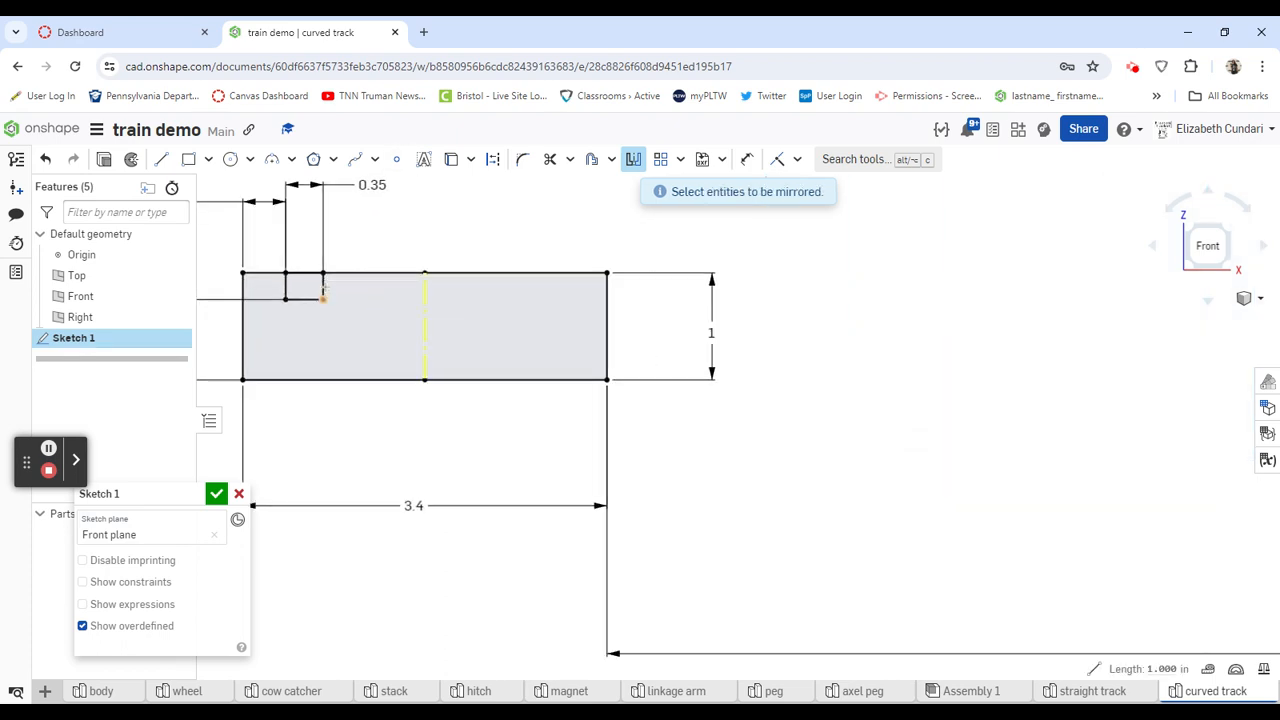
pyautogui.click(323, 289)
pyautogui.click(290, 297)
pyautogui.click(285, 287)
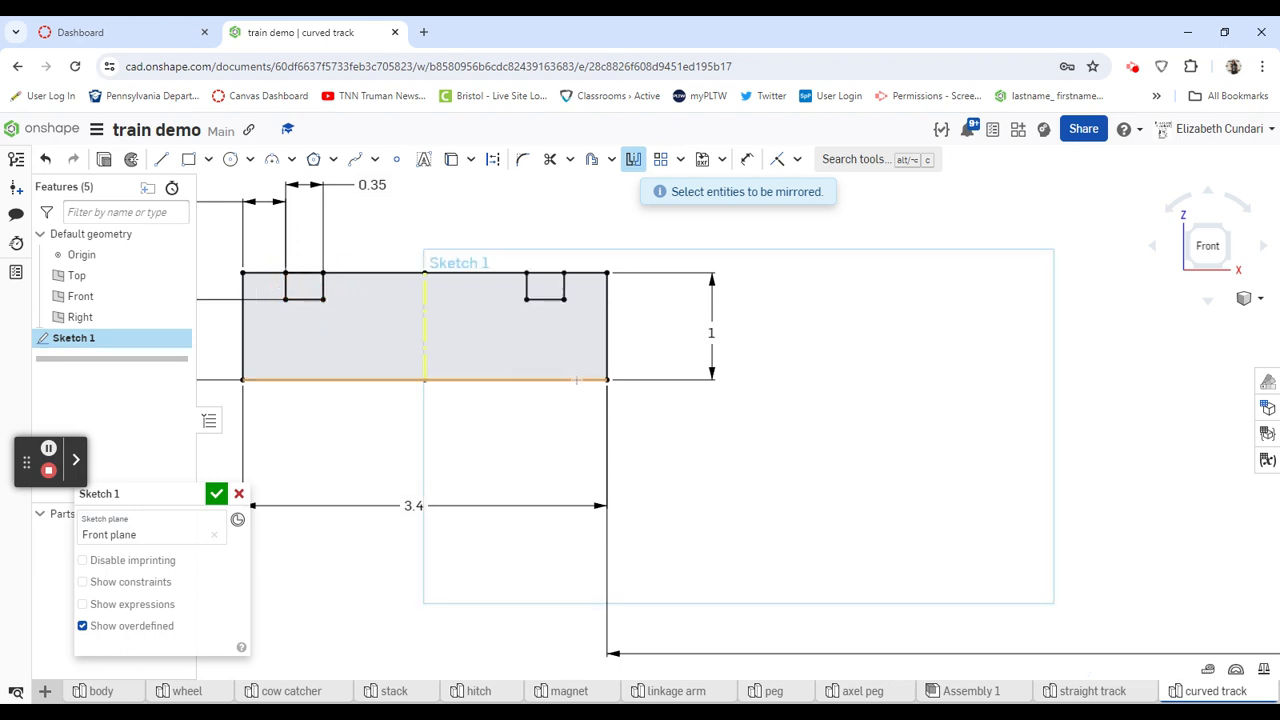
pyautogui.scroll(-4, 575, 380)
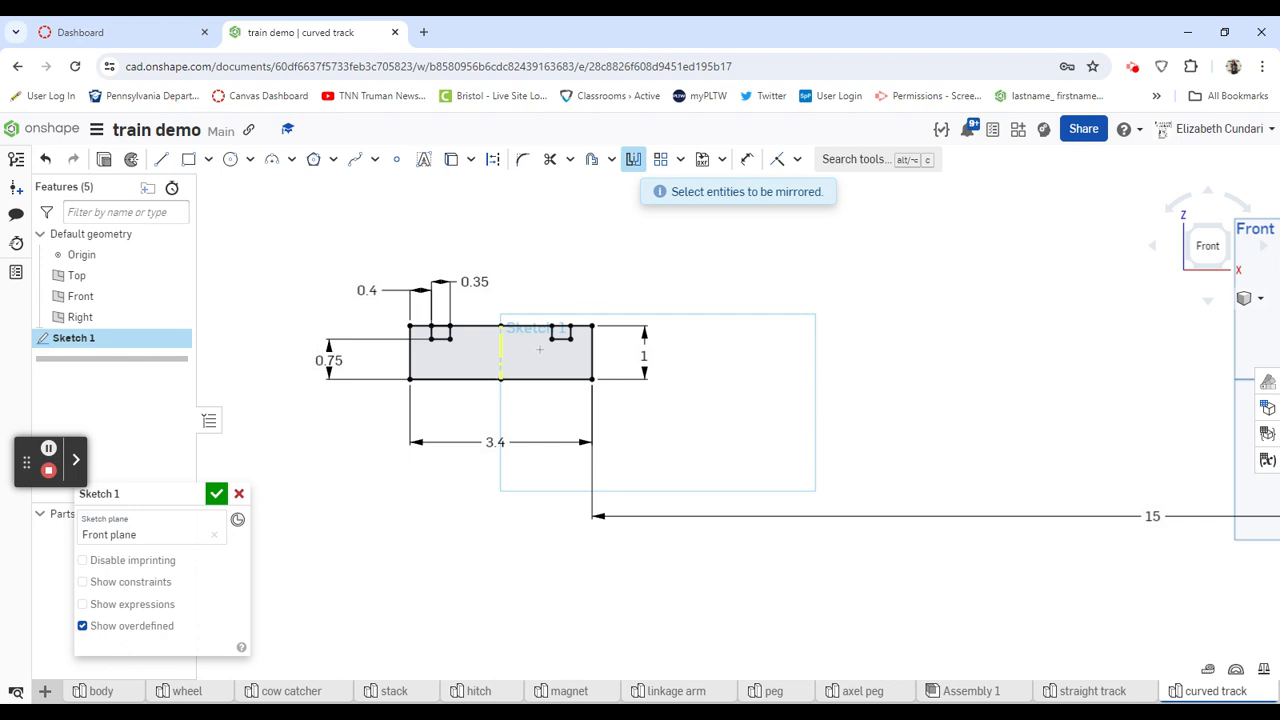
pyautogui.scroll(-3, 509, 357)
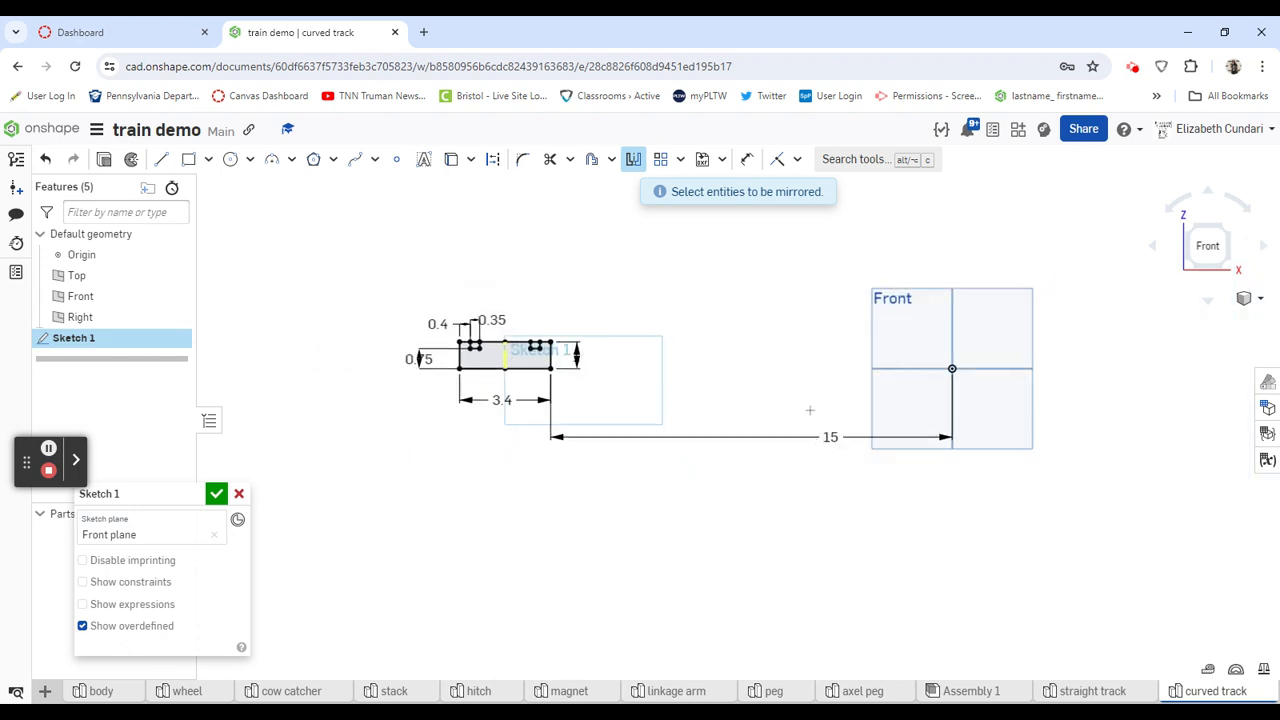
pyautogui.click(216, 495)
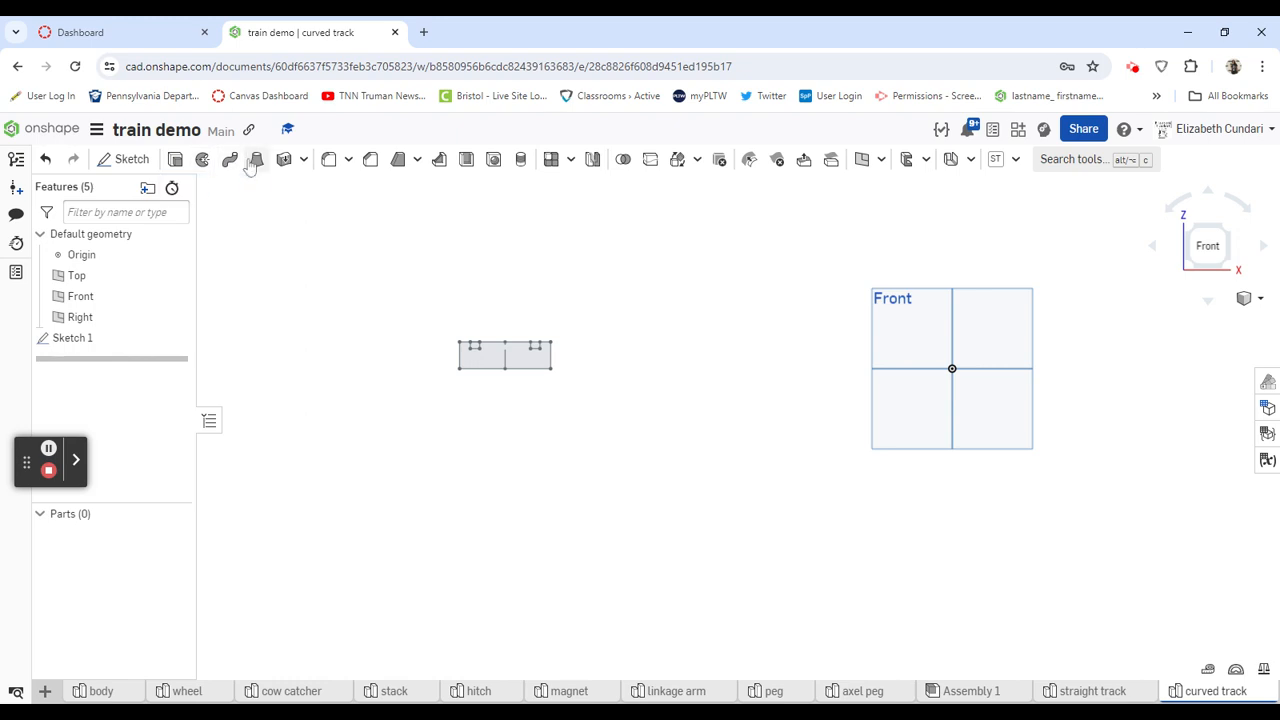
# - Revolve the track profile face a full turn as a new solid around the vertical axis of a mate connector at the origin
pyautogui.click(203, 161)
pyautogui.click(508, 361)
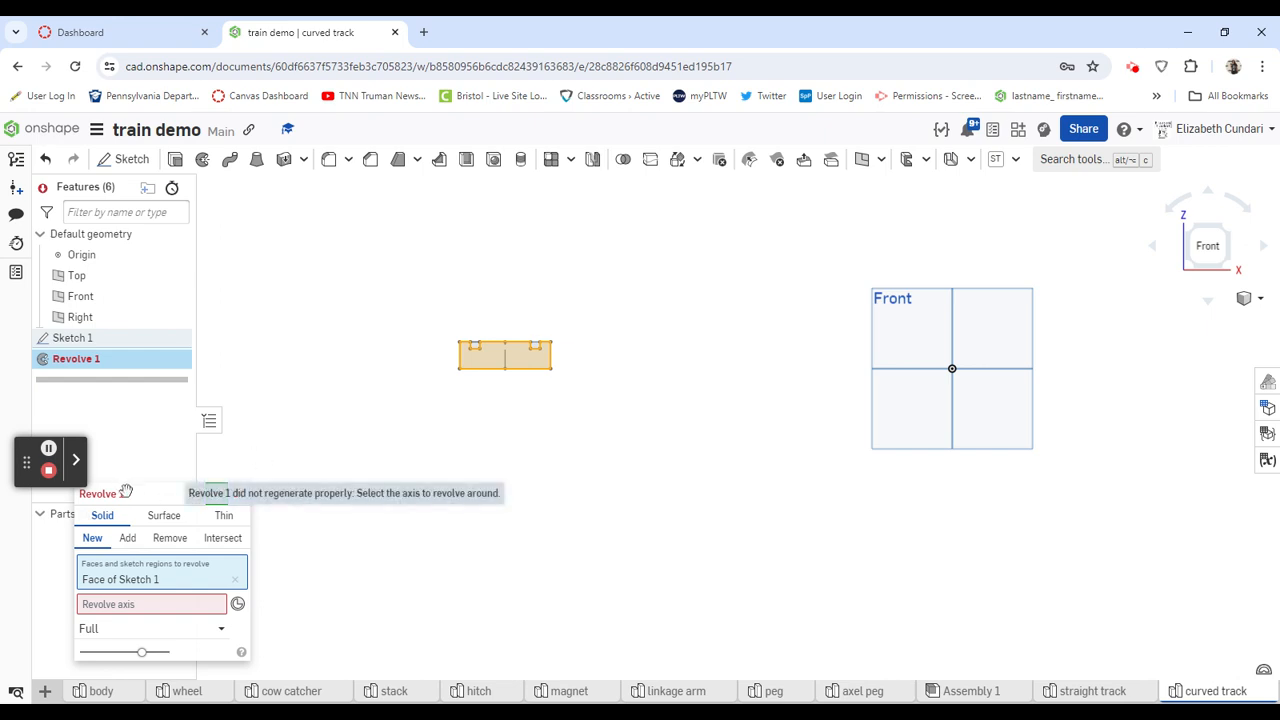
pyautogui.moveTo(131, 495); pyautogui.dragTo(134, 479)
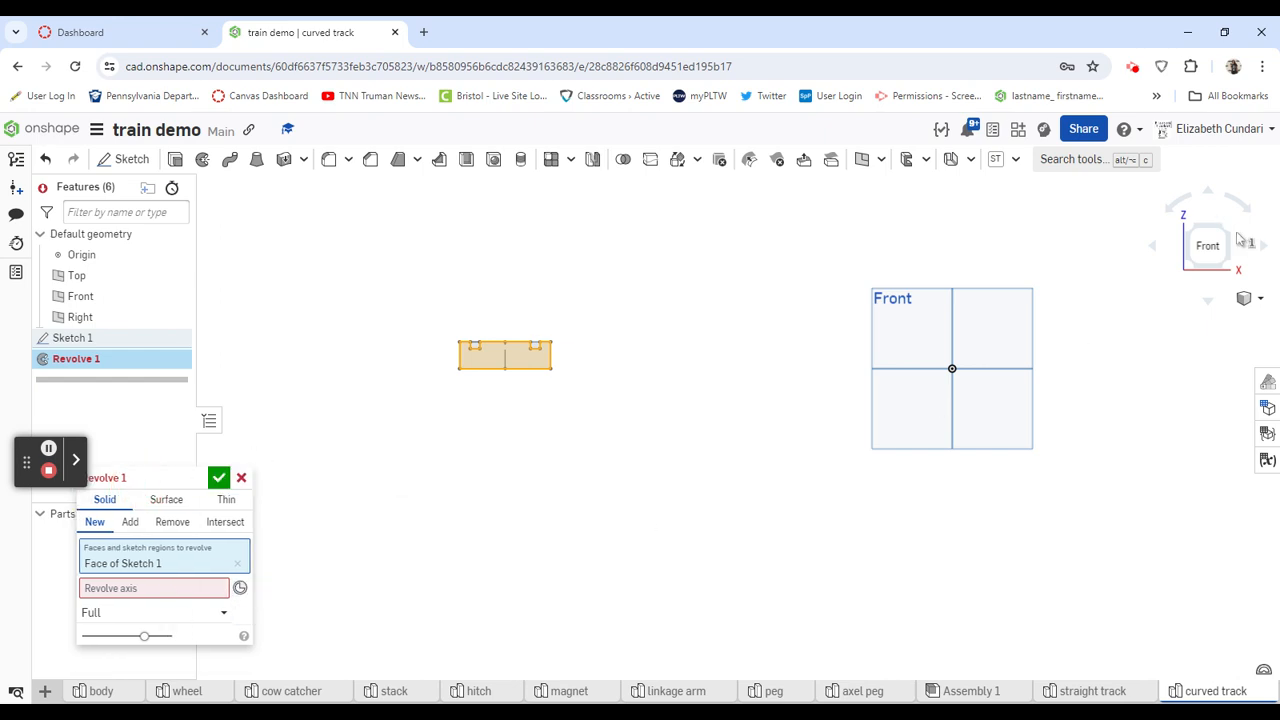
pyautogui.click(1228, 232)
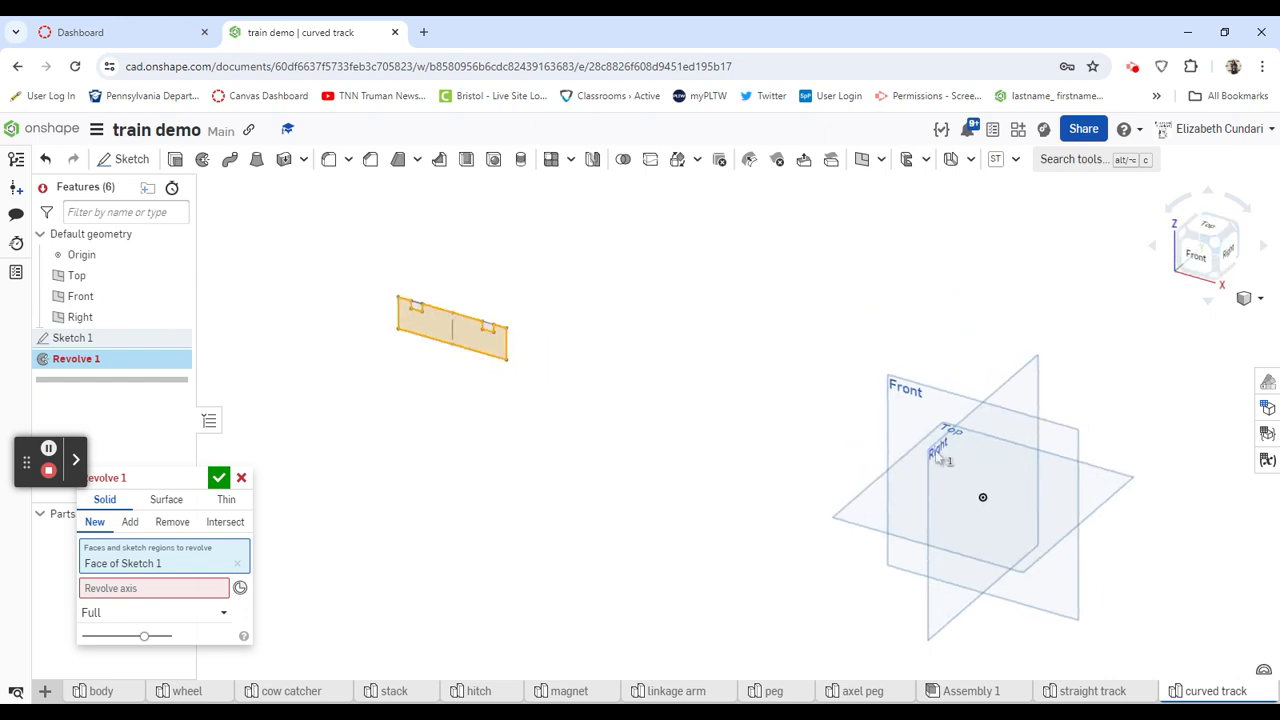
pyautogui.click(240, 588)
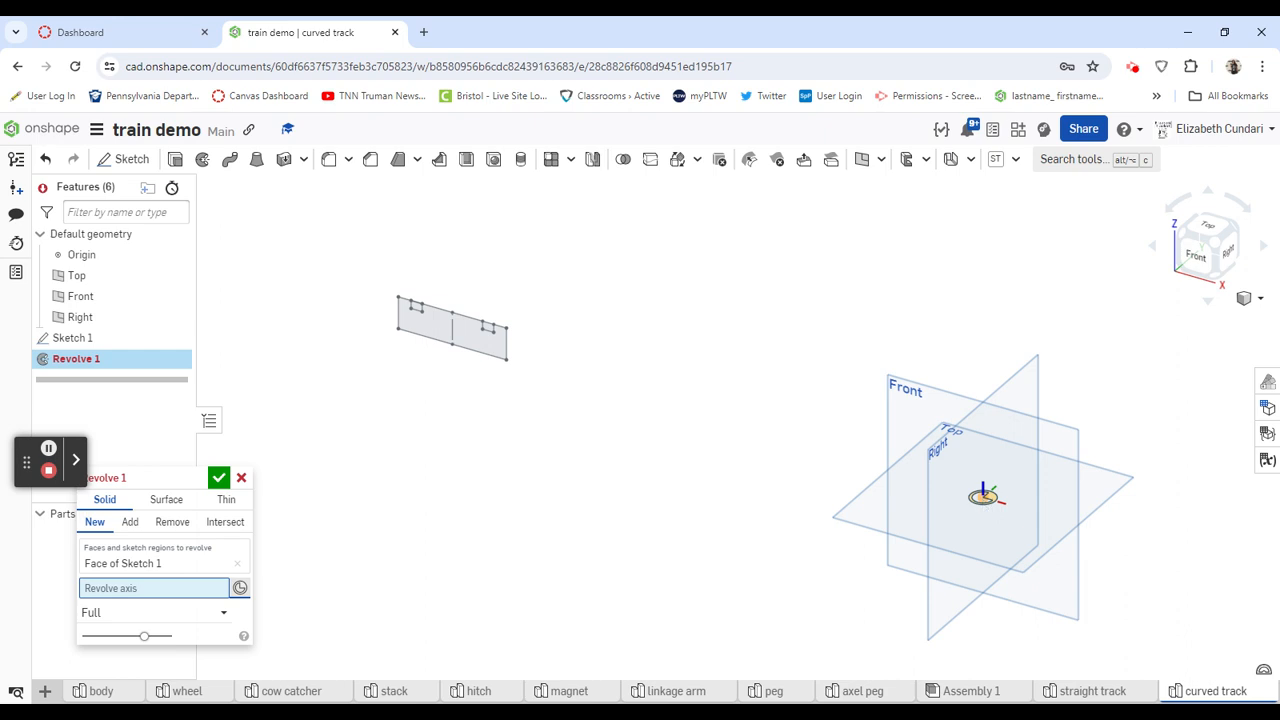
pyautogui.click(983, 495)
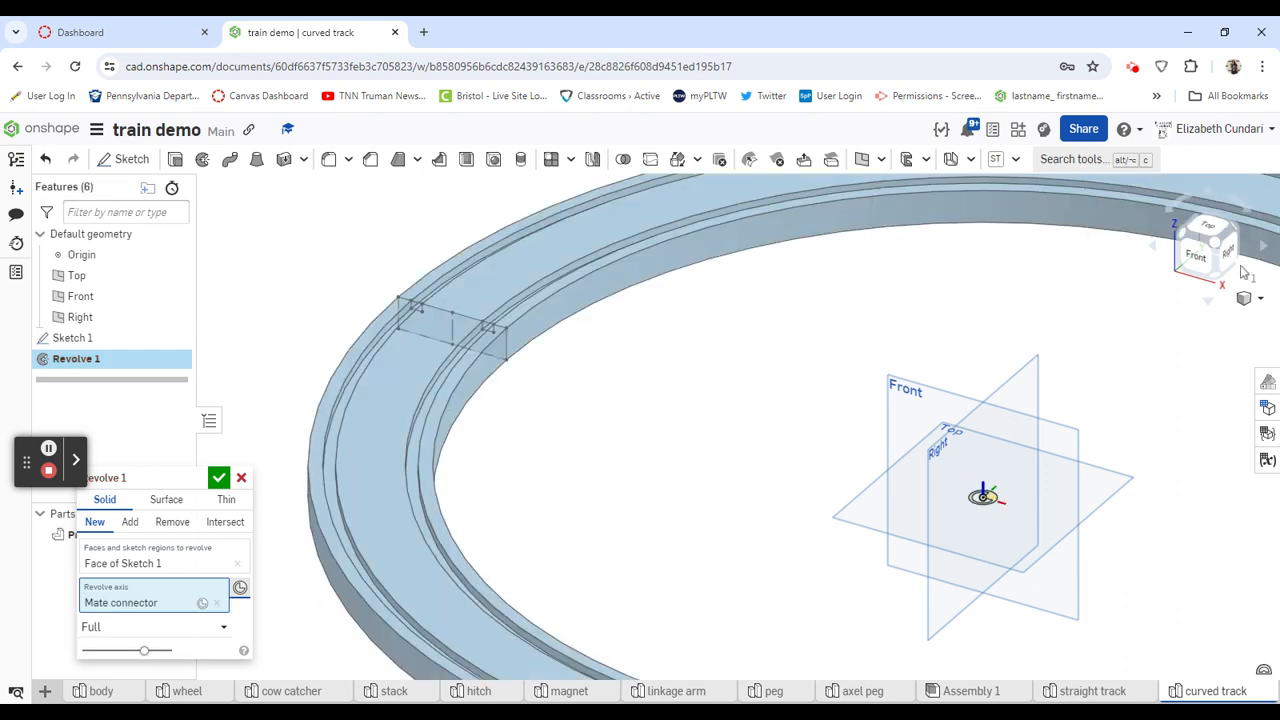
pyautogui.scroll(-5, 703, 386)
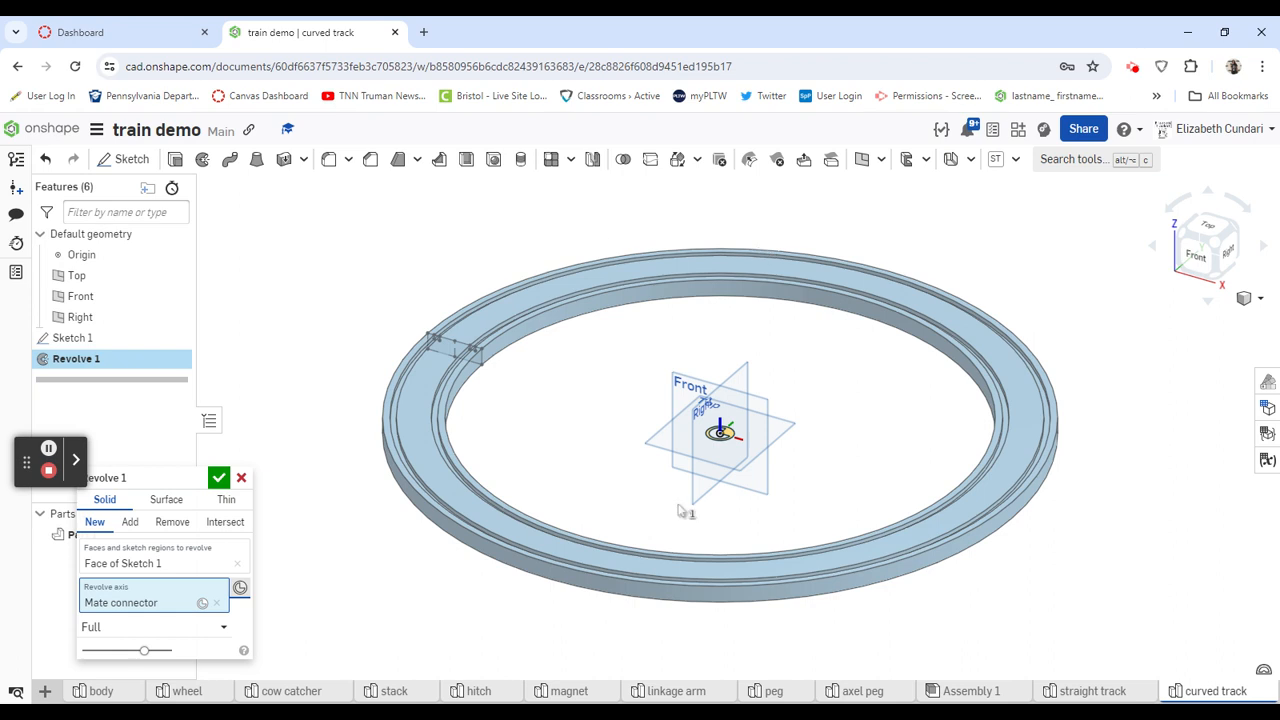
pyautogui.click(218, 483)
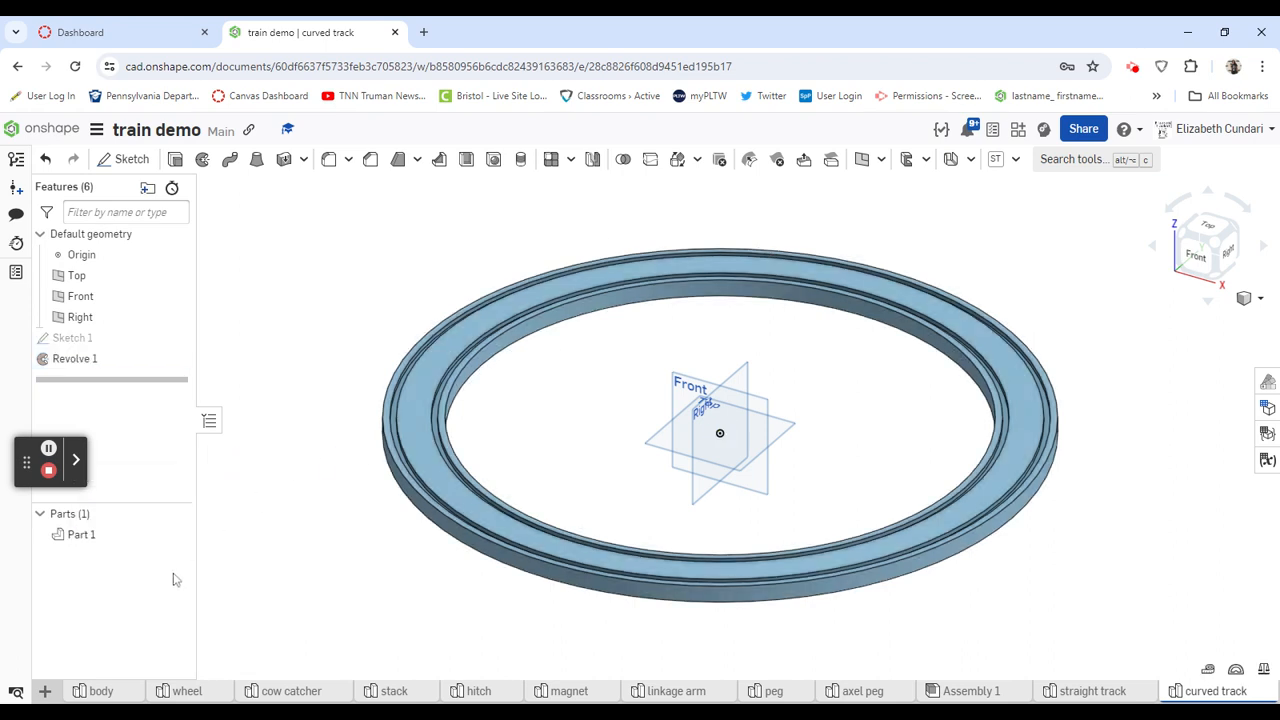
# - Edit the track revolve to One direction with a 45 deg revolve angle and accept it
pyautogui.doubleClick(85, 360)
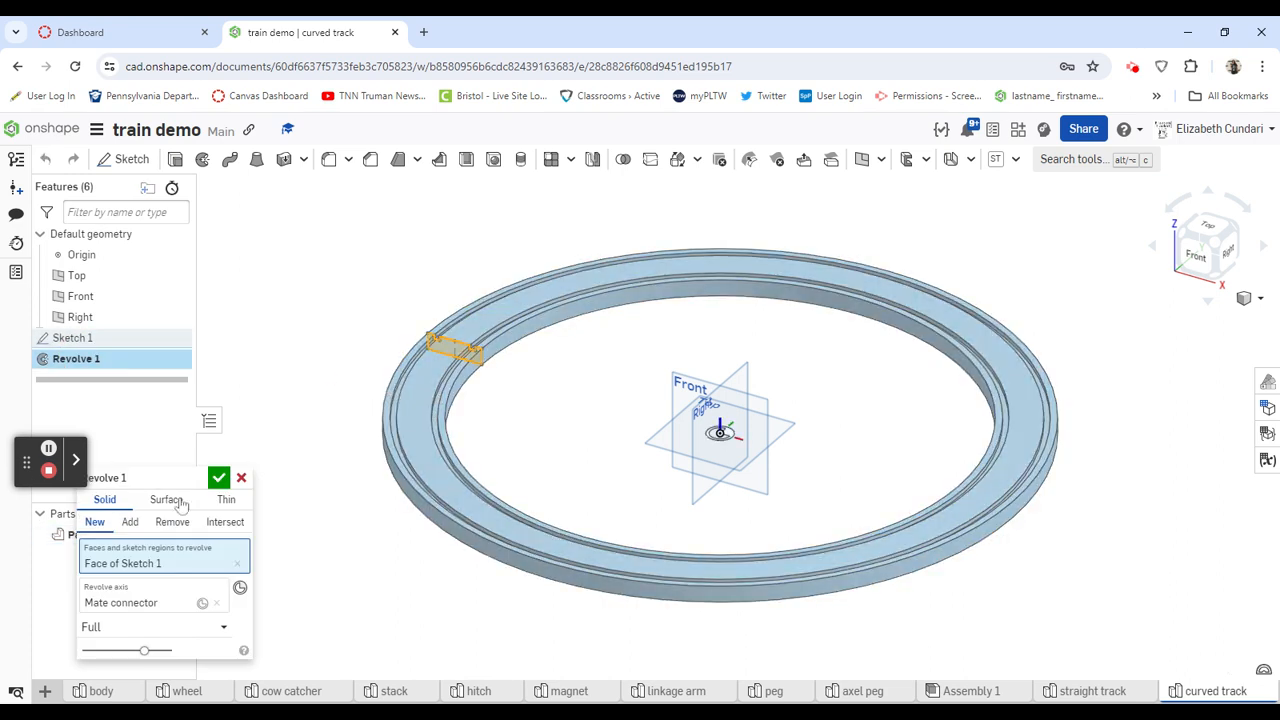
pyautogui.click(150, 485)
pyautogui.moveTo(148, 484); pyautogui.dragTo(193, 389)
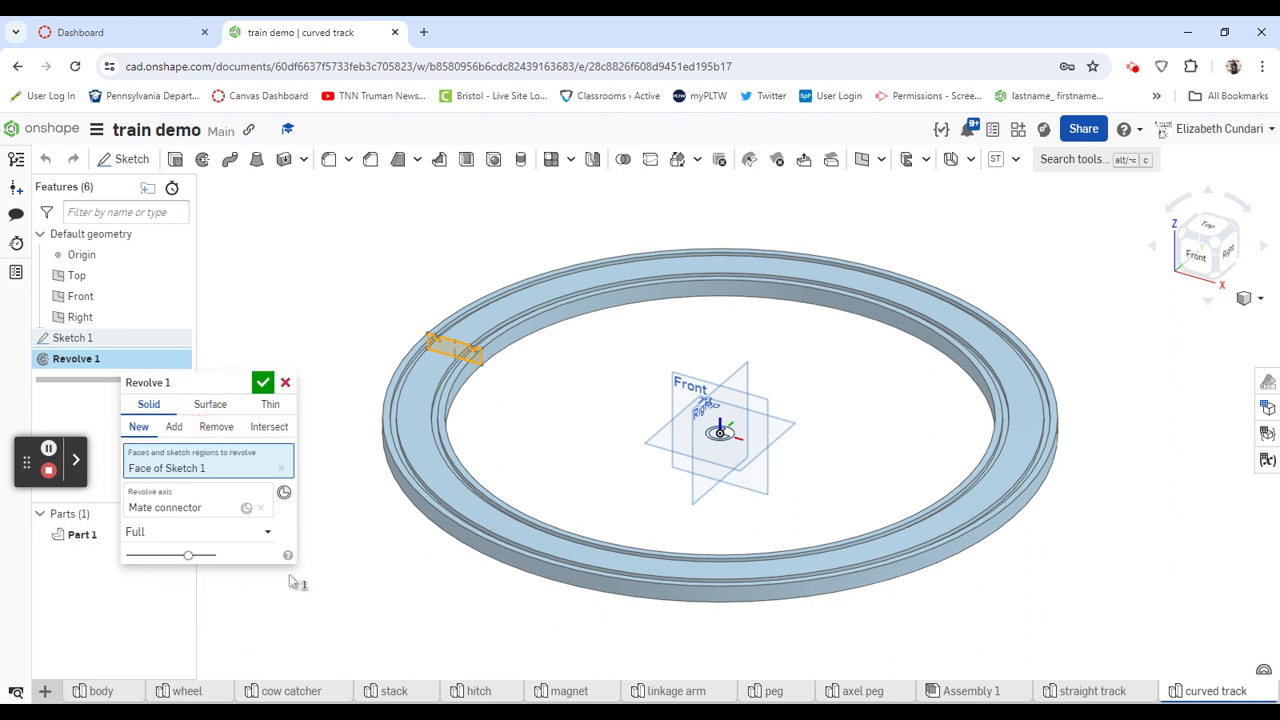
pyautogui.click(186, 531)
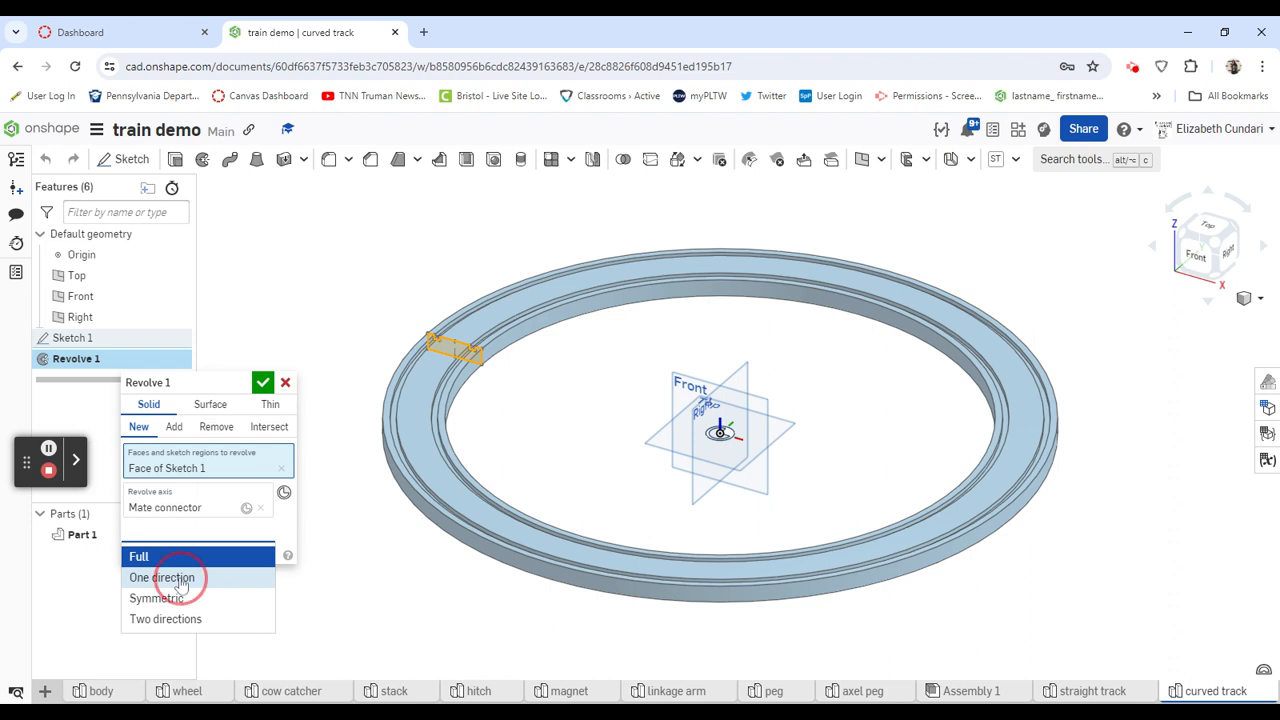
pyautogui.click(176, 578)
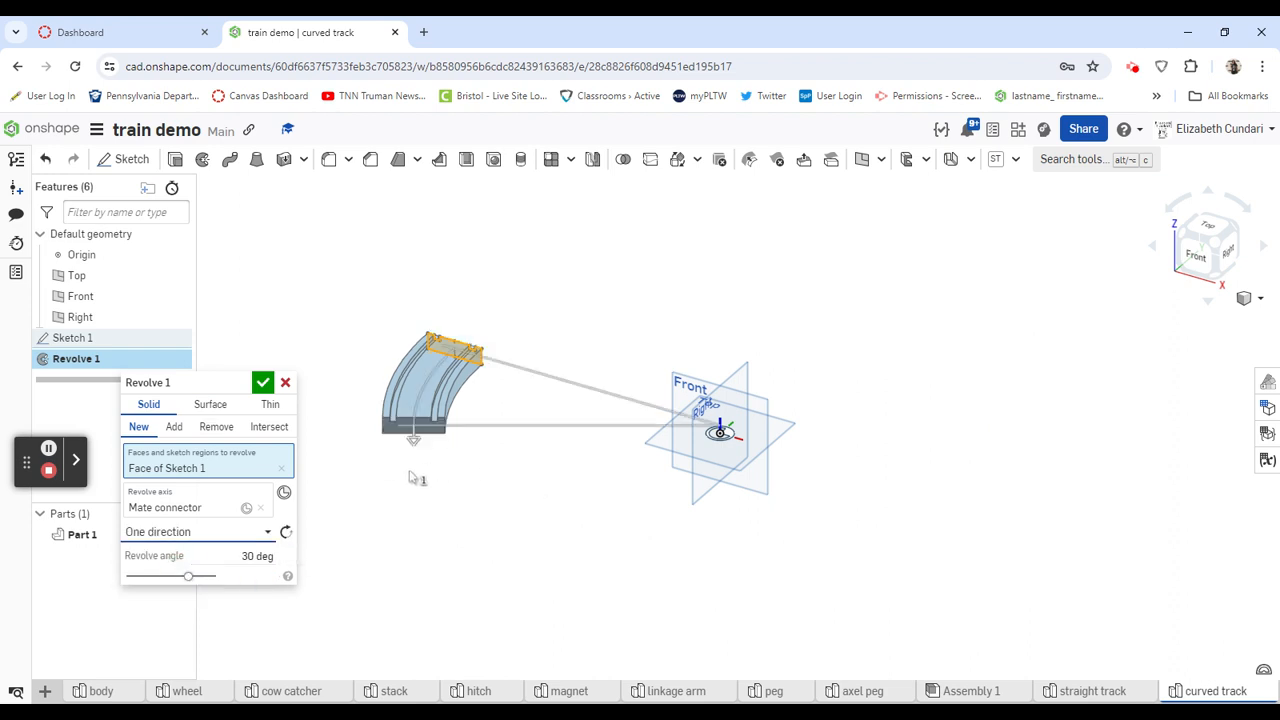
pyautogui.click(257, 556)
pyautogui.write('45')
pyautogui.press('Return')
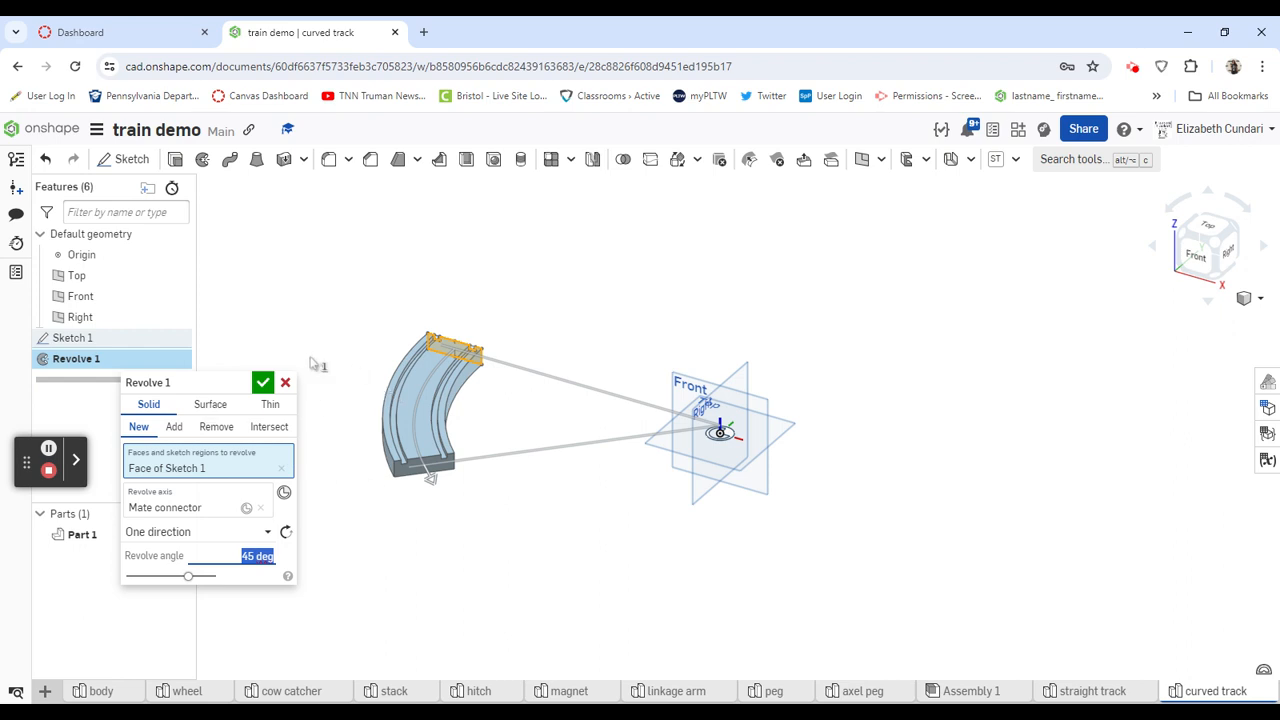
pyautogui.click(262, 382)
# - Start a sketch on the curved track's middle top face and draw a rectangle about 1.3 in wide by 1.13 in high beside the track
pyautogui.moveTo(551, 520); pyautogui.dragTo(546, 569, button='right')
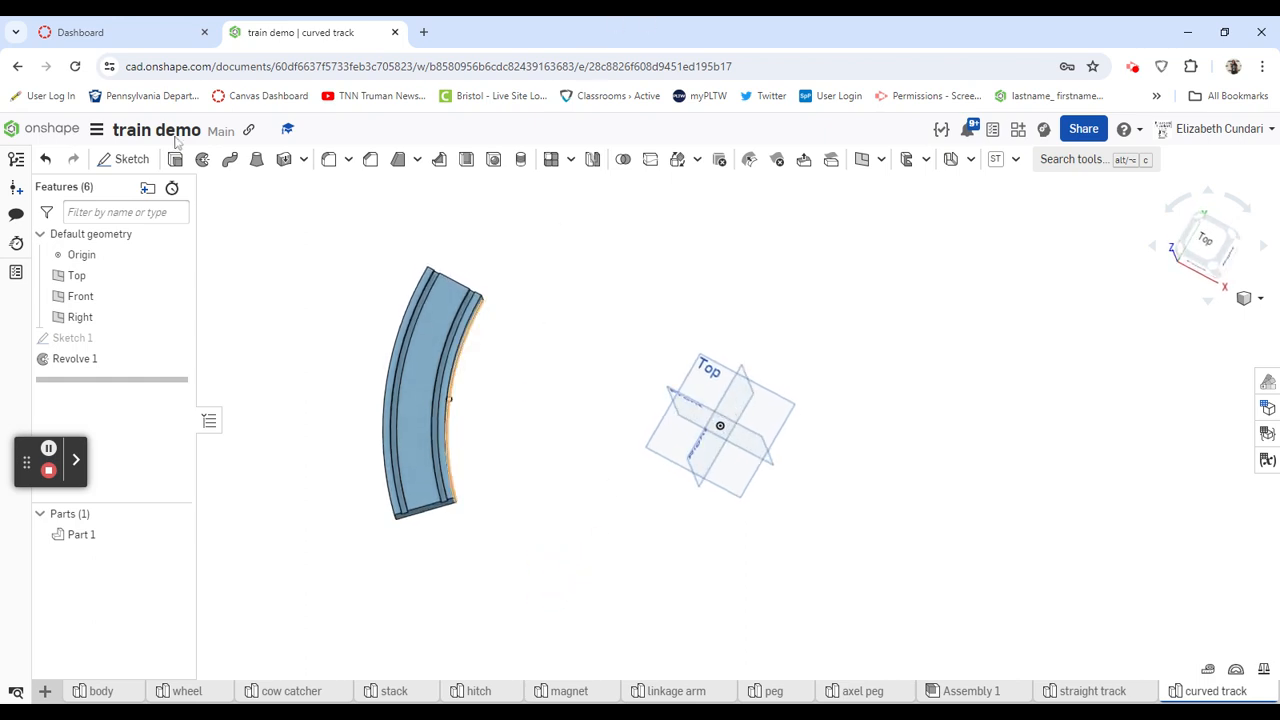
pyautogui.click(1207, 244)
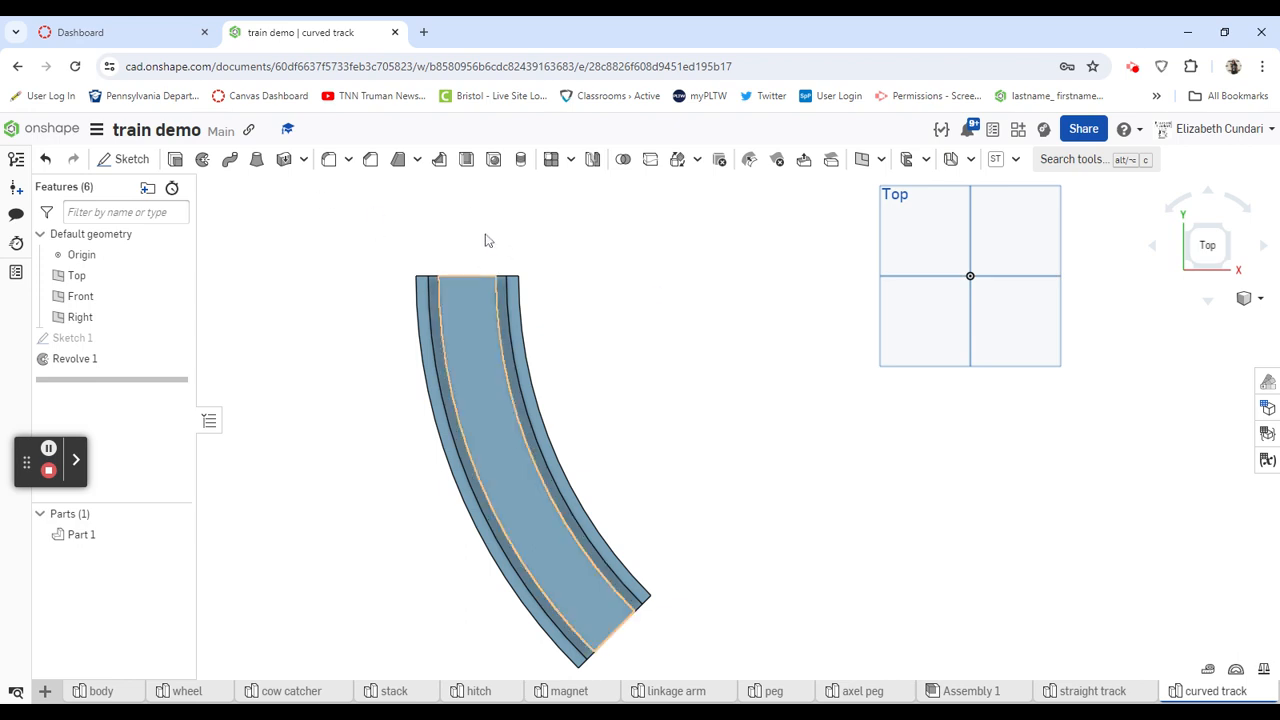
pyautogui.click(126, 162)
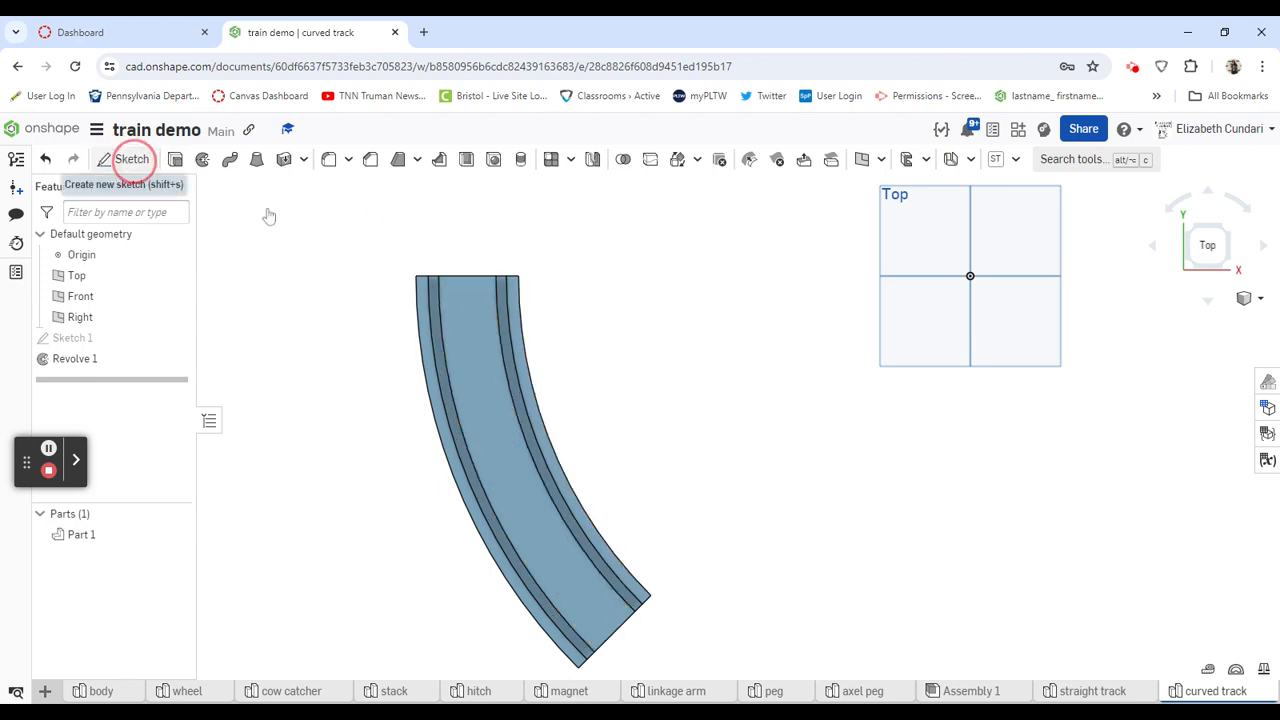
pyautogui.click(474, 343)
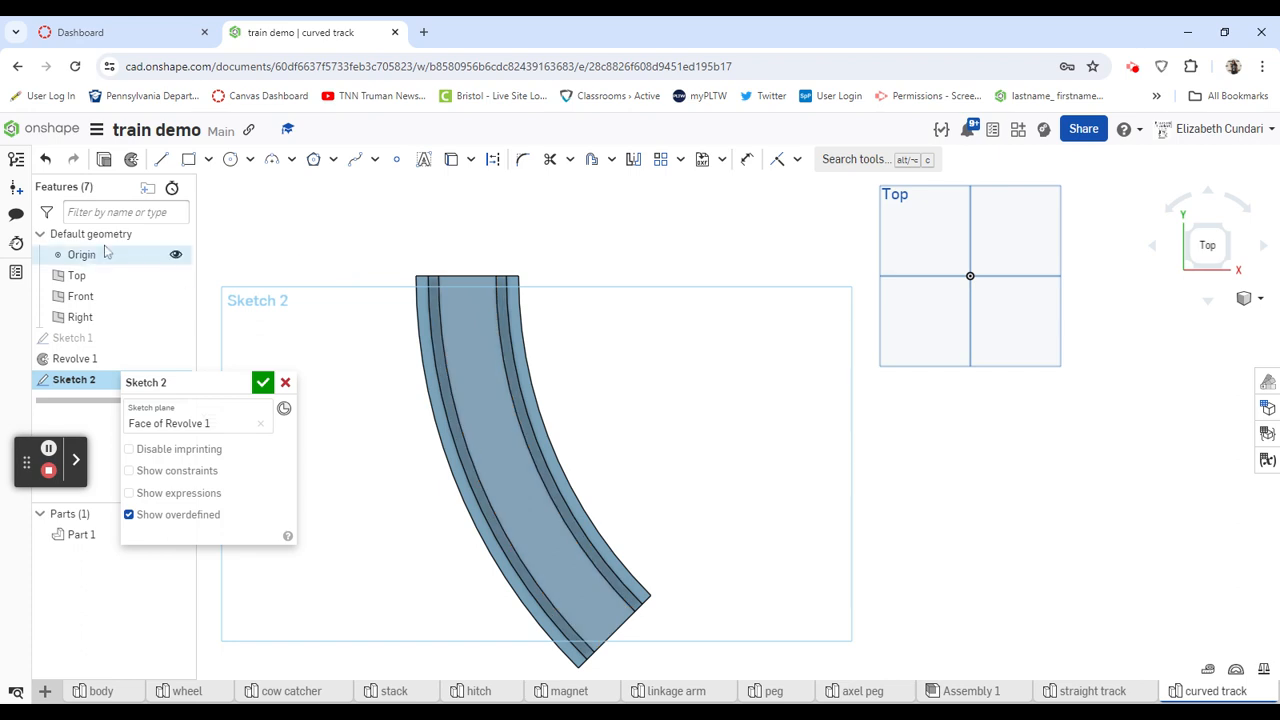
pyautogui.click(190, 162)
pyautogui.click(622, 242)
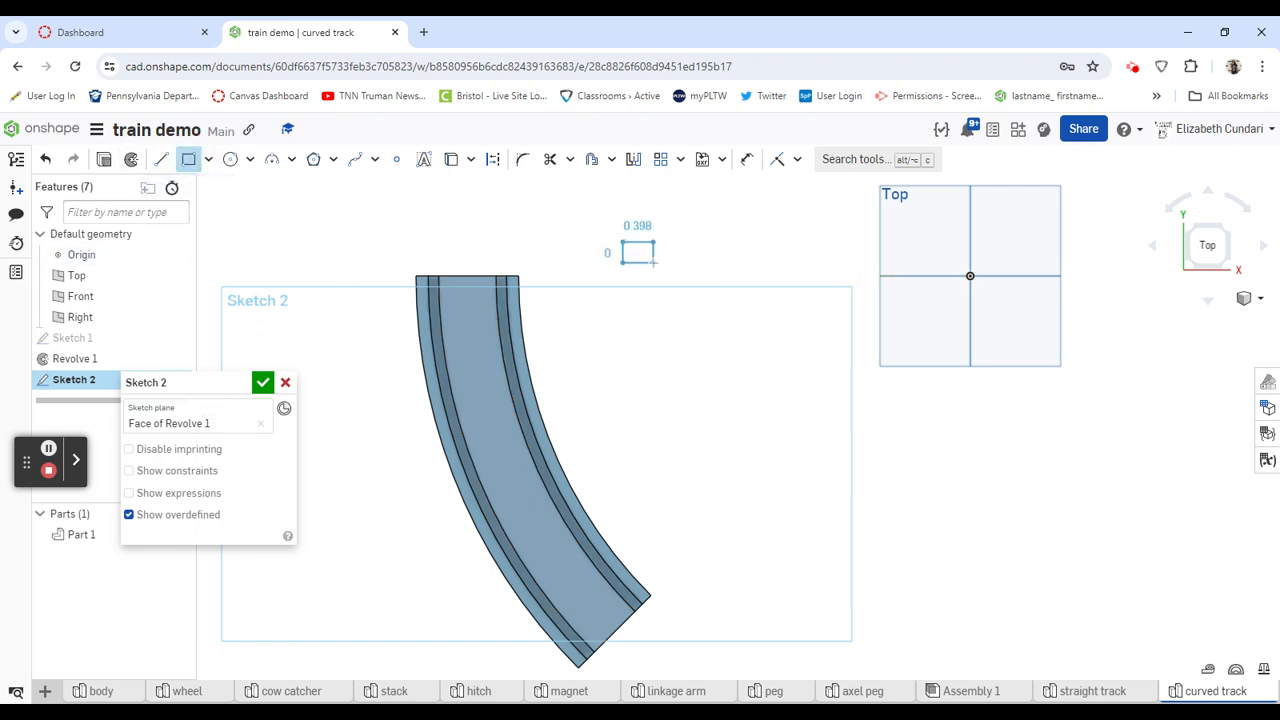
# - Draw a circle about 1.8 in in diameter centered on the midpoint of the rectangle's bottom edge
pyautogui.click(230, 160)
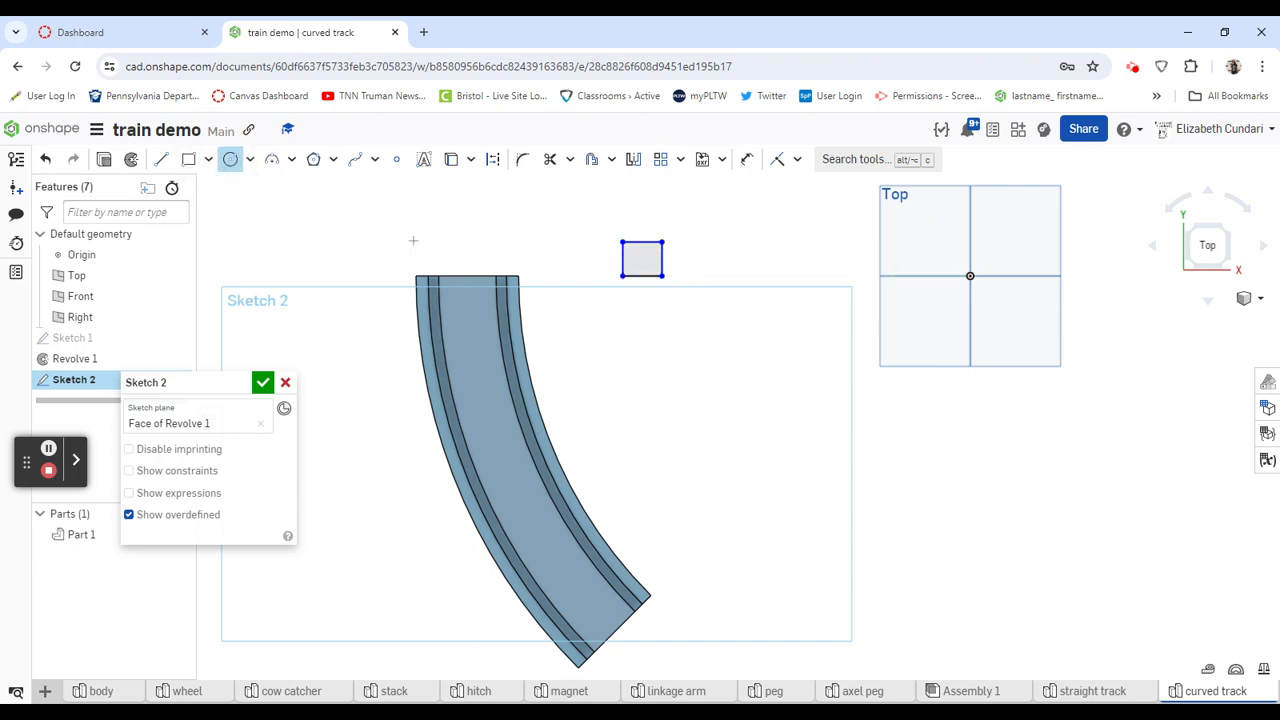
pyautogui.click(642, 275)
pyautogui.click(650, 302)
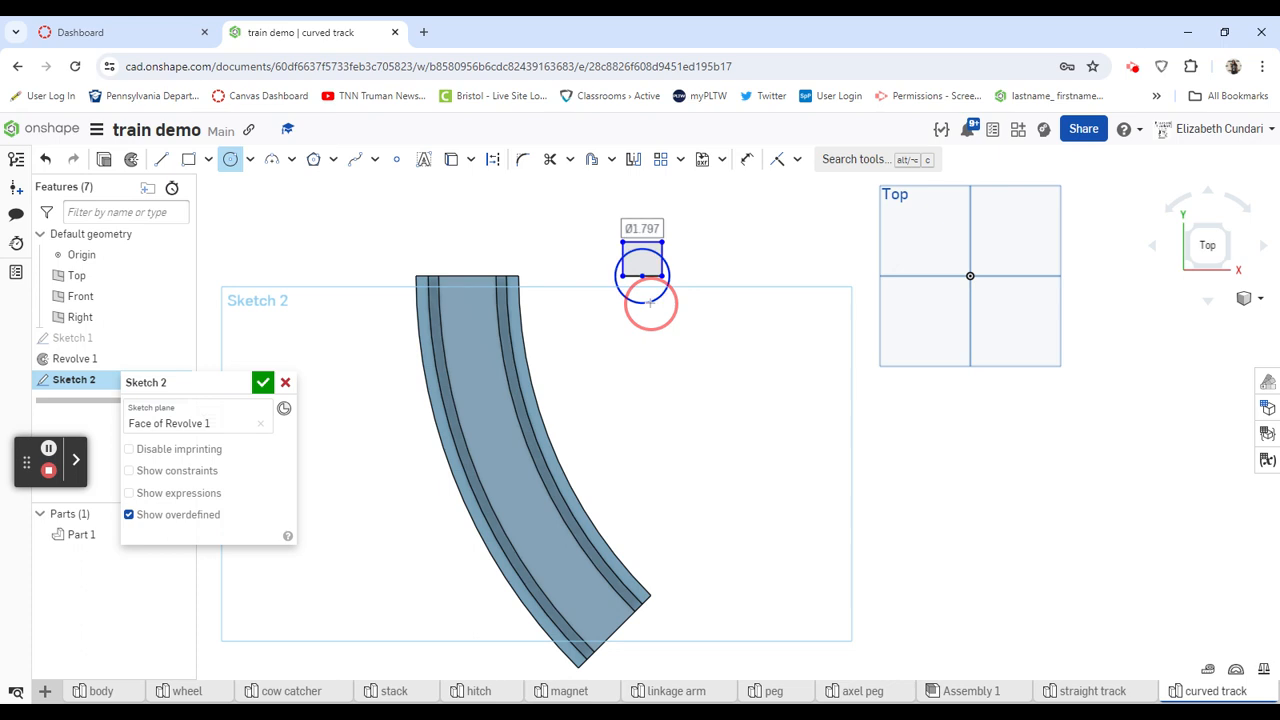
# - Dimension the rectangle's height as 1 in
pyautogui.click(748, 160)
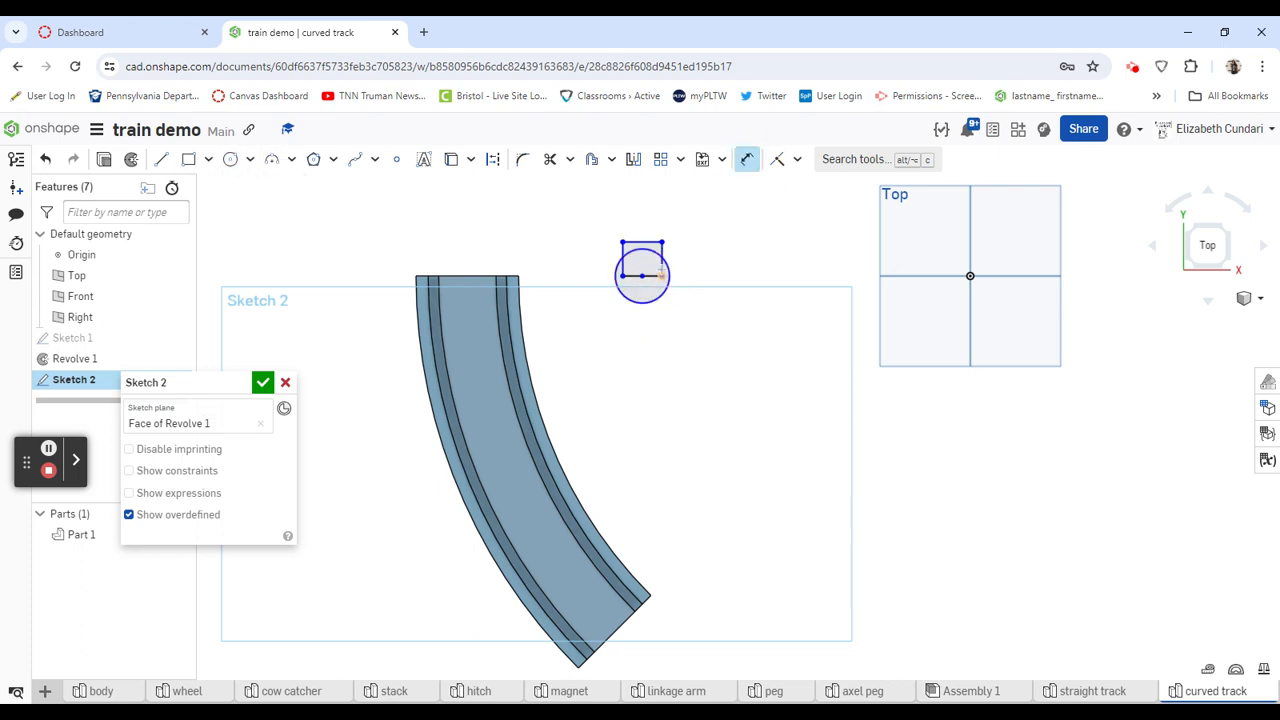
pyautogui.click(662, 262)
pyautogui.click(718, 263)
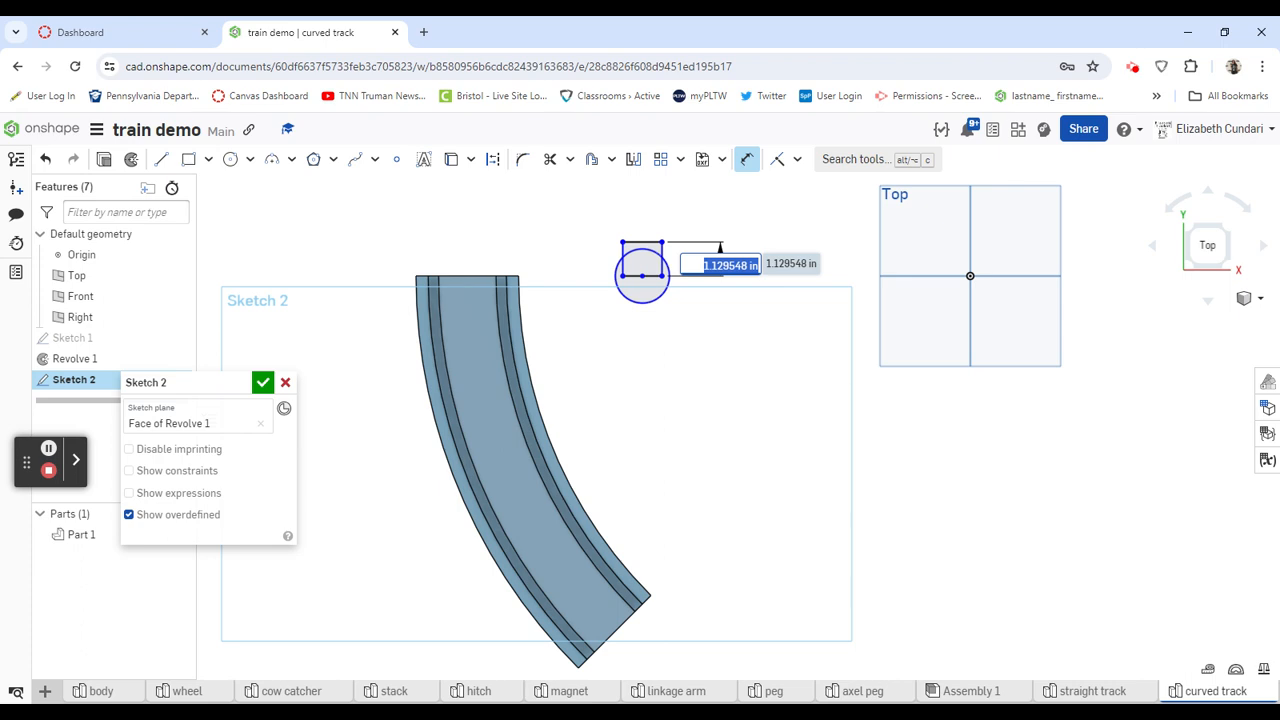
pyautogui.write('1')
pyautogui.press('Return')
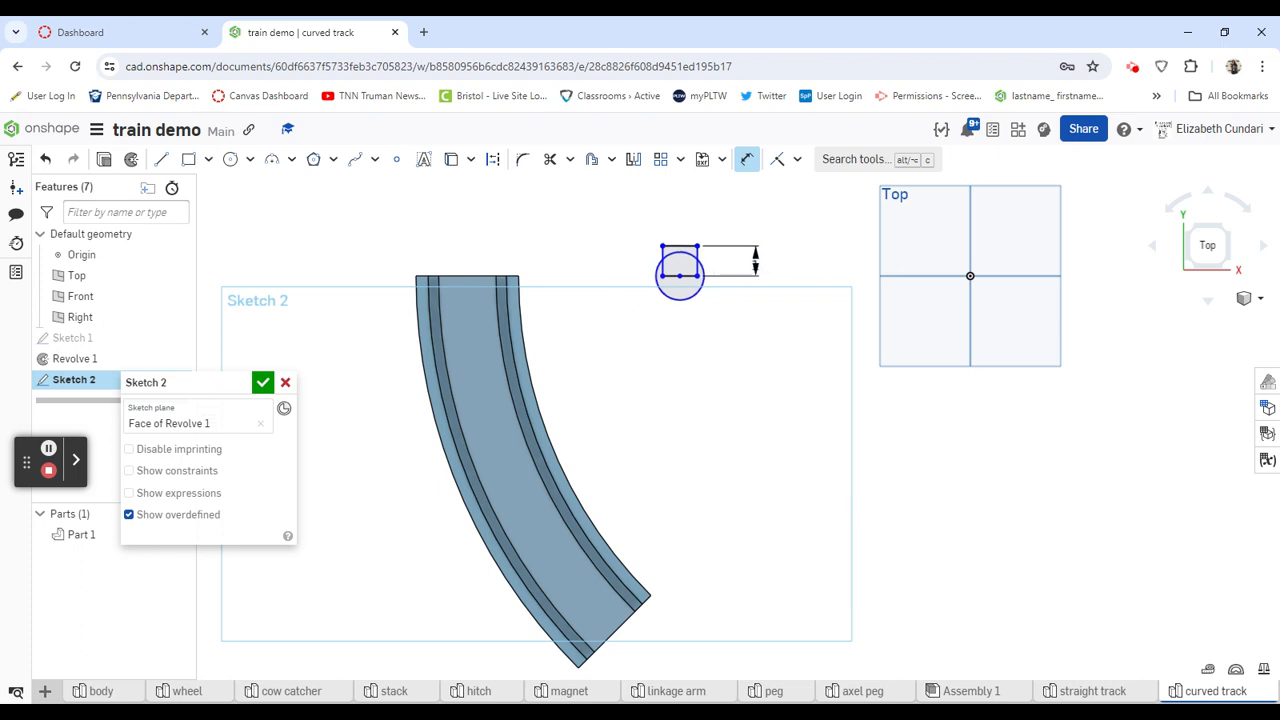
# - Dimension the circle's diameter as 1.4 in
pyautogui.click(698, 291)
pyautogui.click(730, 342)
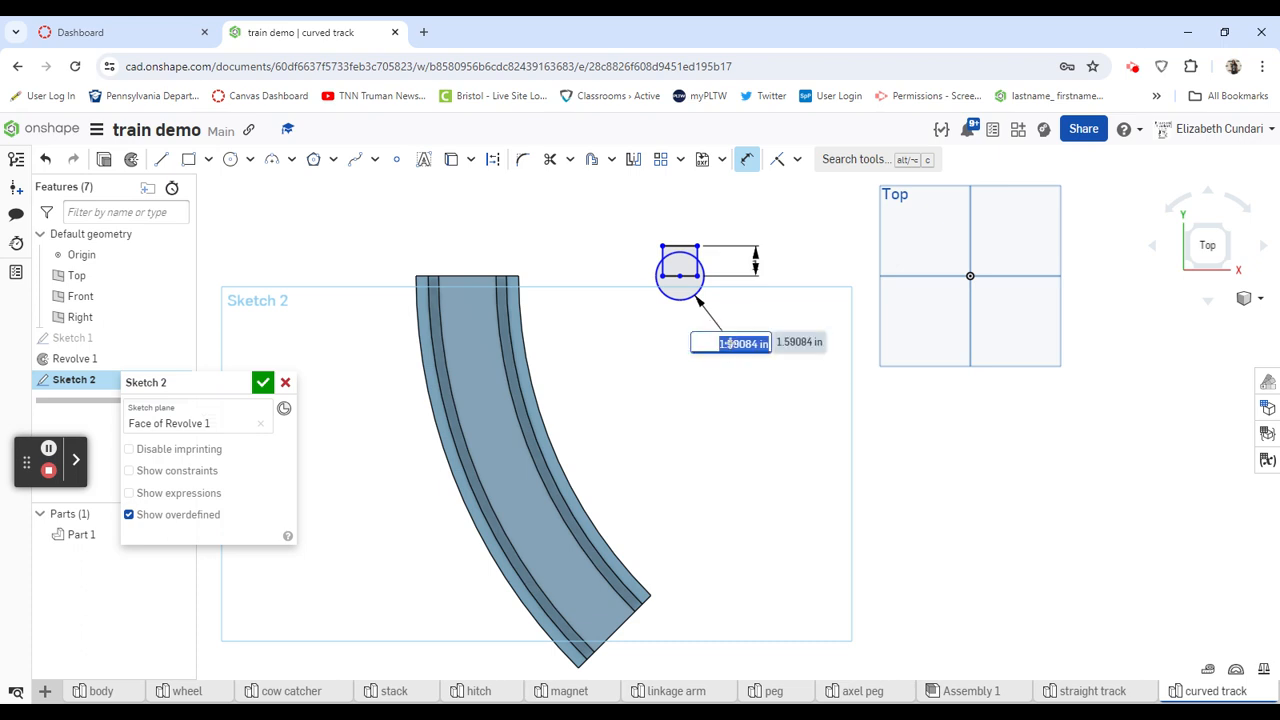
pyautogui.write('1.4')
pyautogui.press('Return')
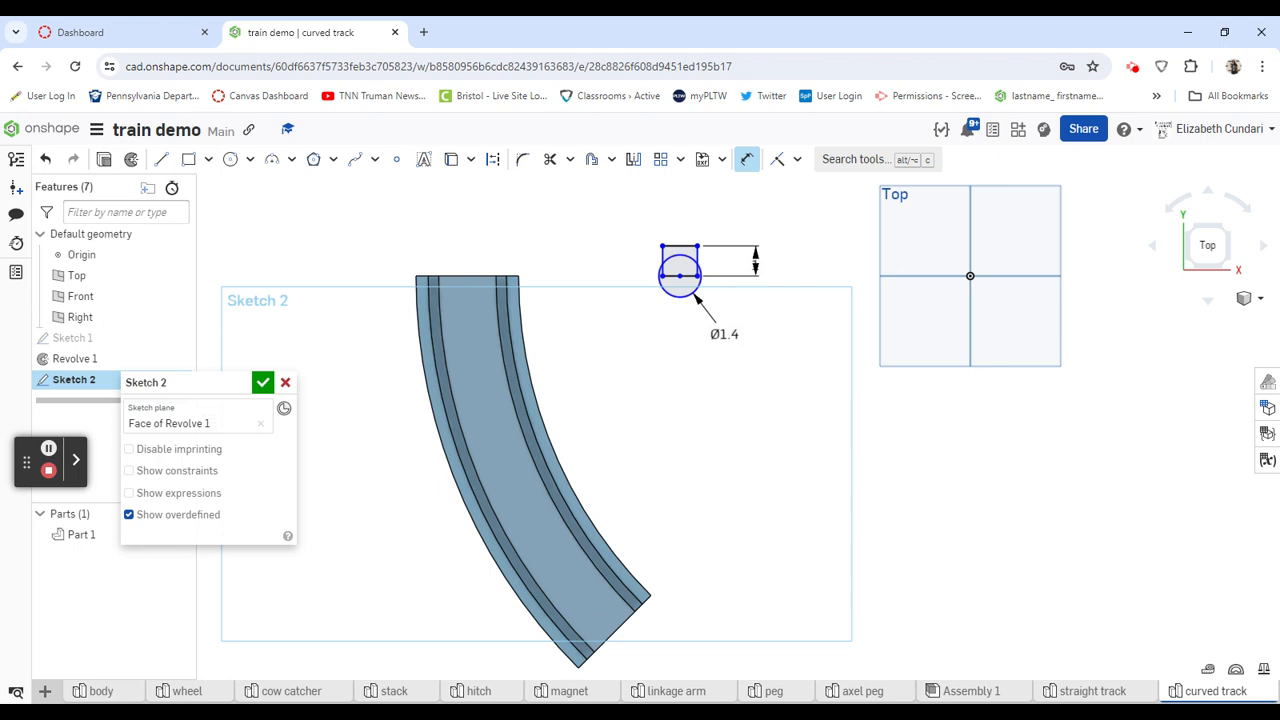
# - Dimension the rectangle's width as 0.6 in above its top edge
pyautogui.click(677, 245)
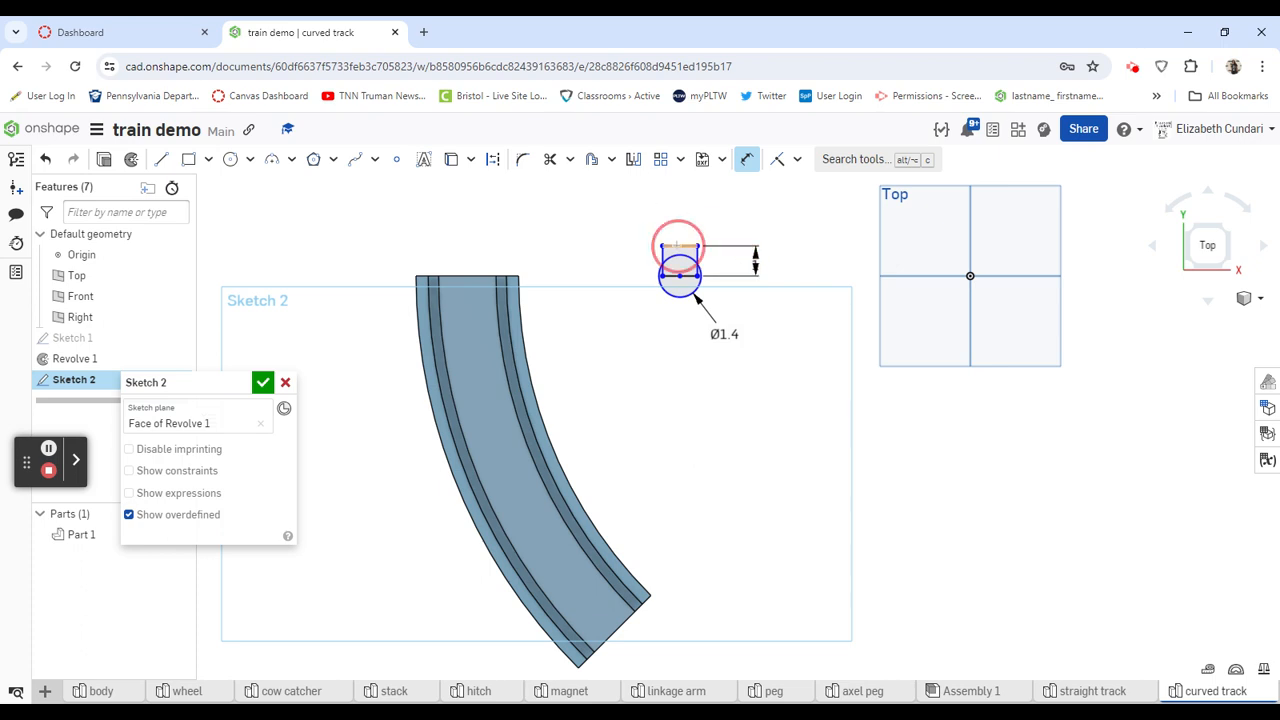
pyautogui.click(676, 204)
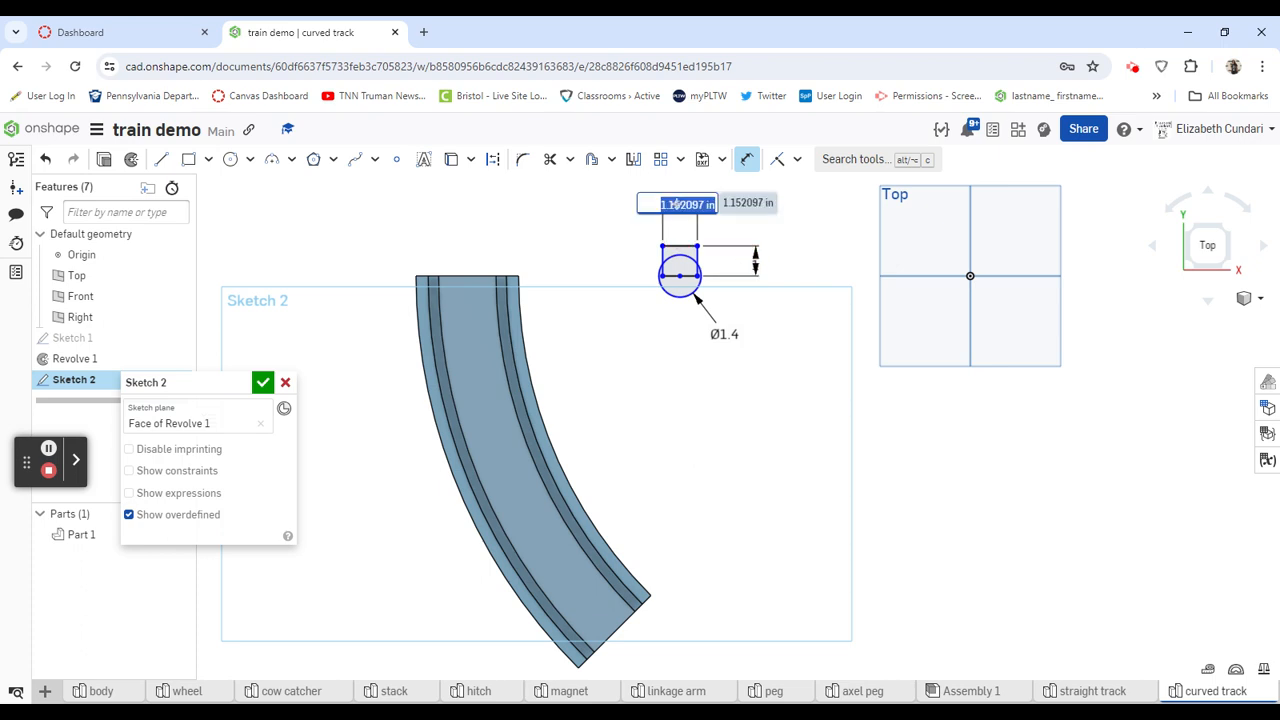
pyautogui.write('0.6')
pyautogui.press('Return')
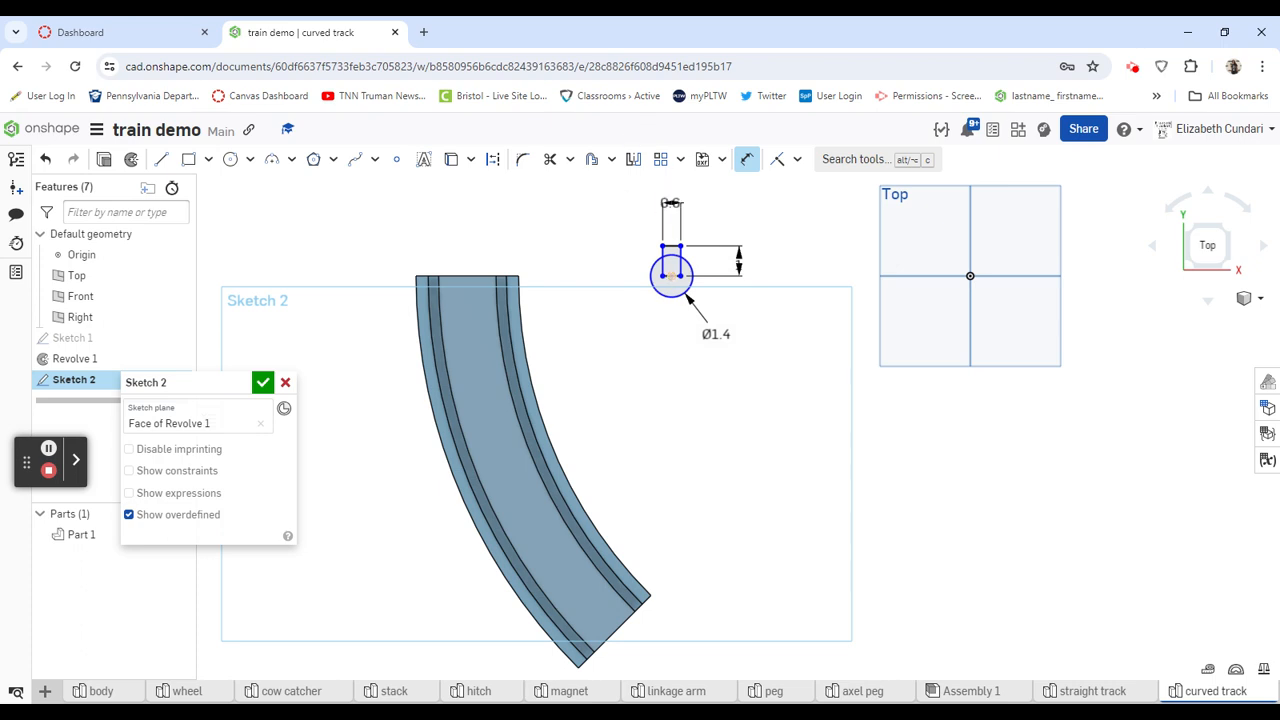
# - Delete the midpoint constraint tying the circle to the rectangle's bottom edge and move the circle above the rectangle
pyautogui.click(748, 158)
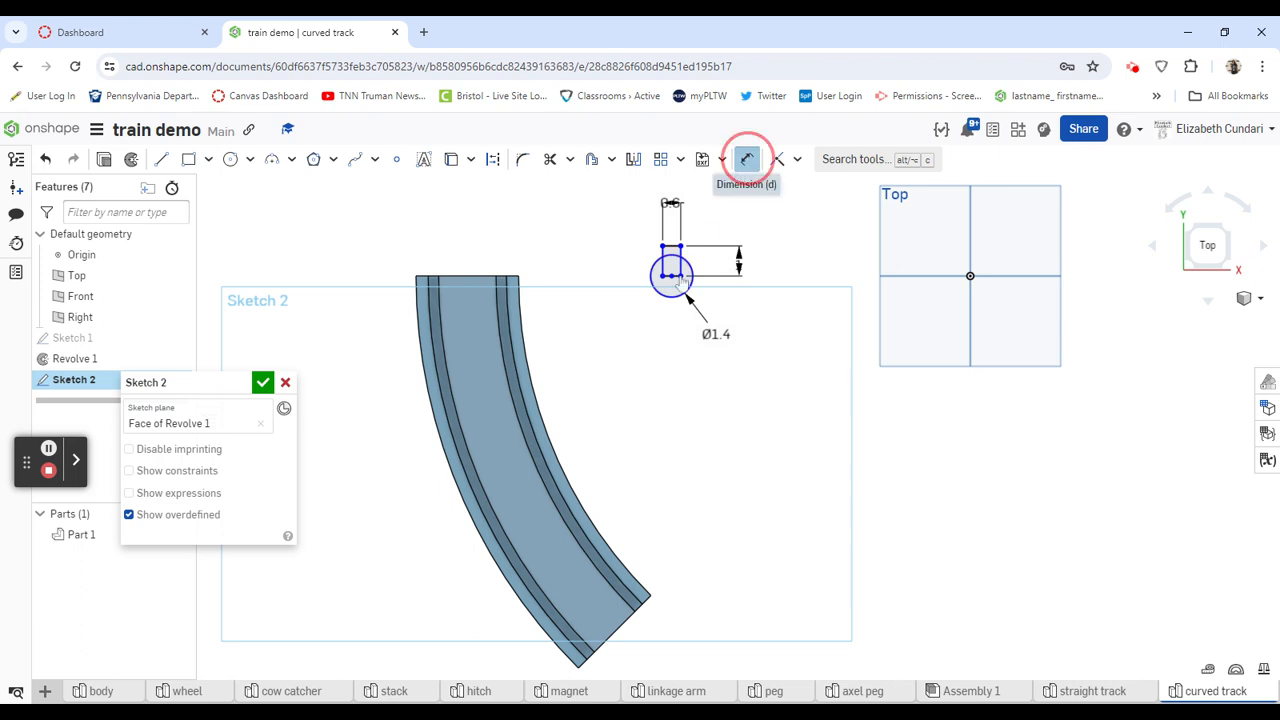
pyautogui.click(674, 281)
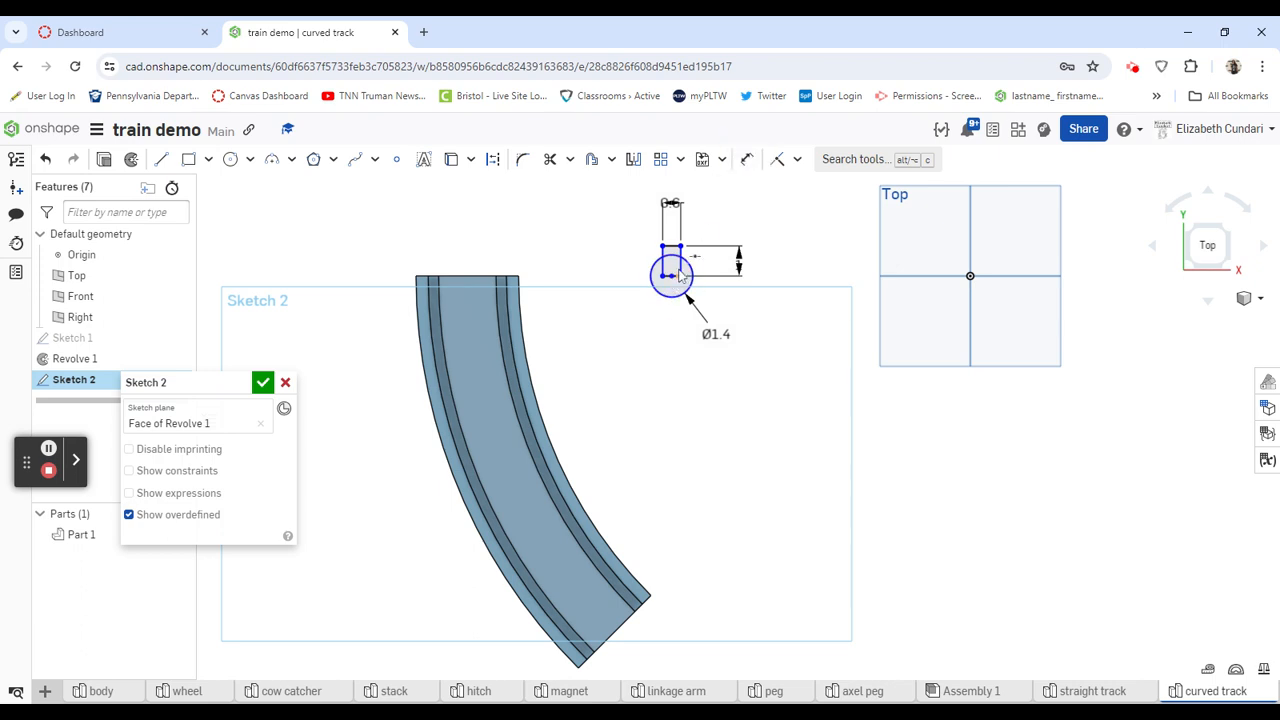
pyautogui.click(695, 259)
pyautogui.press('Delete')
pyautogui.moveTo(693, 285)
pyautogui.mouseDown()
pyautogui.moveTo(652, 298)
pyautogui.moveTo(638, 246)
pyautogui.moveTo(683, 224)
pyautogui.moveTo(688, 174)
pyautogui.mouseUp()
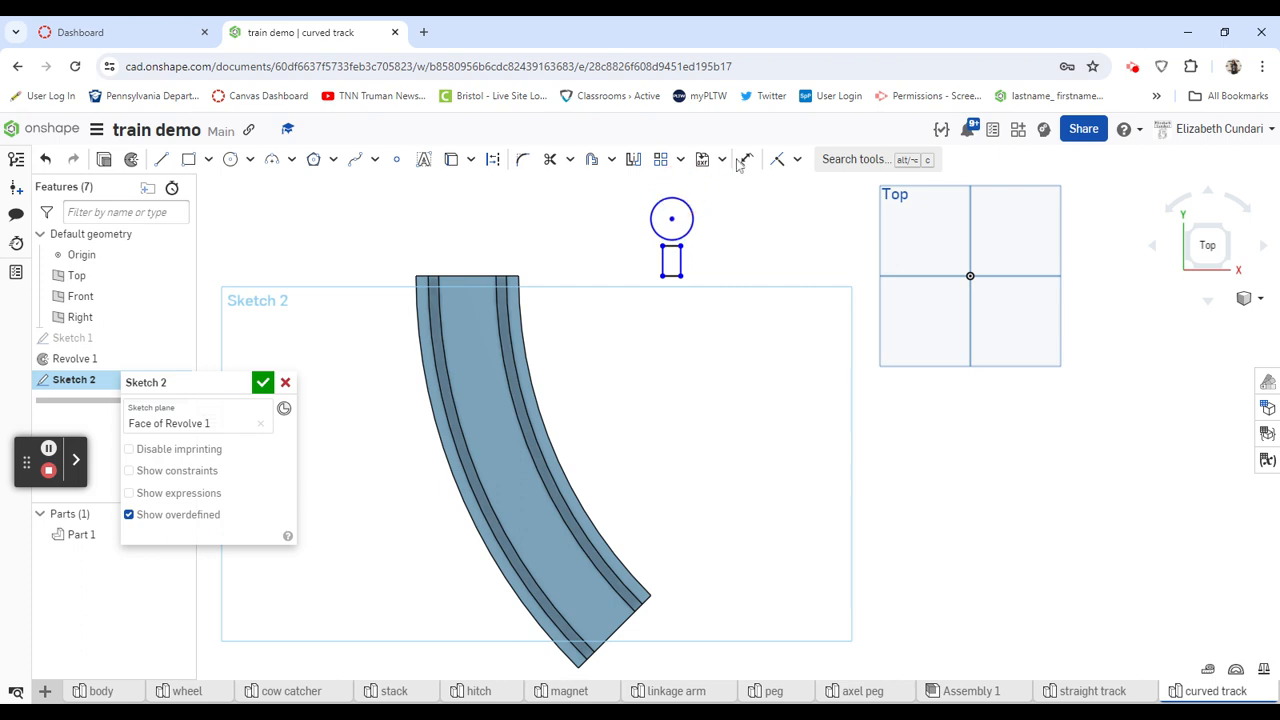
# - Add a midpoint constraint between the circle's center and the rectangle's top edge
pyautogui.click(797, 159)
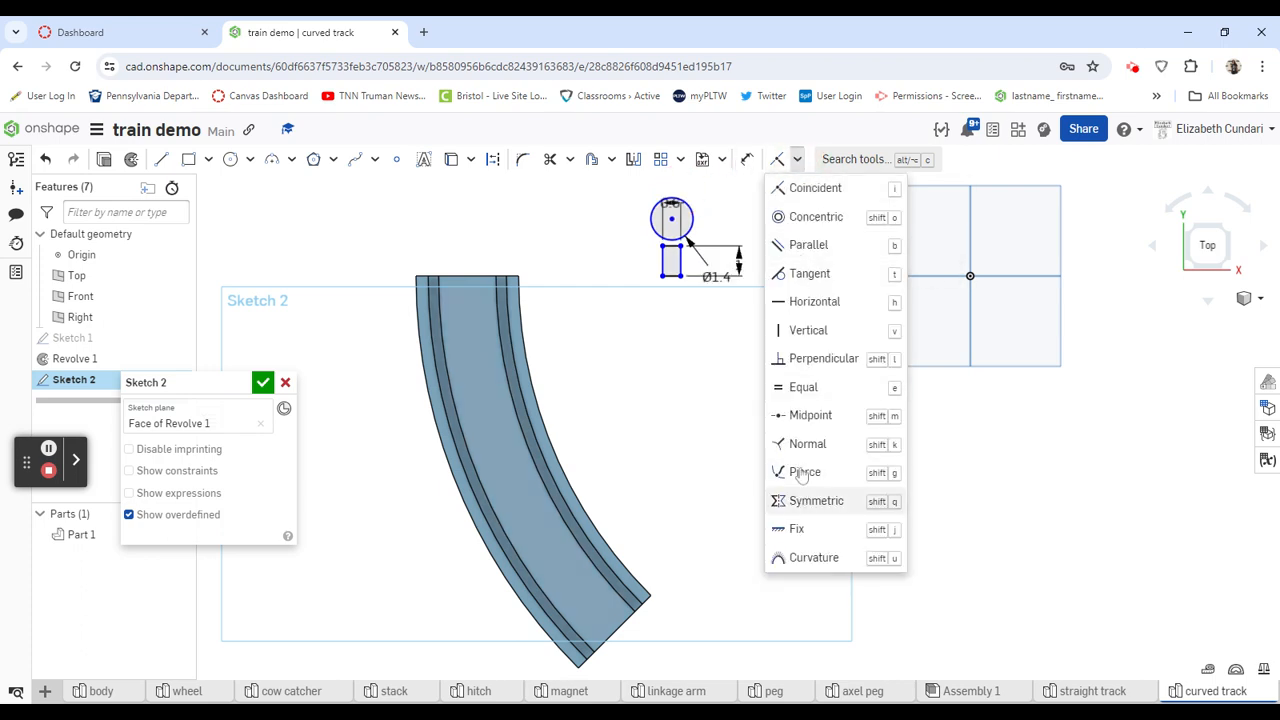
pyautogui.click(808, 415)
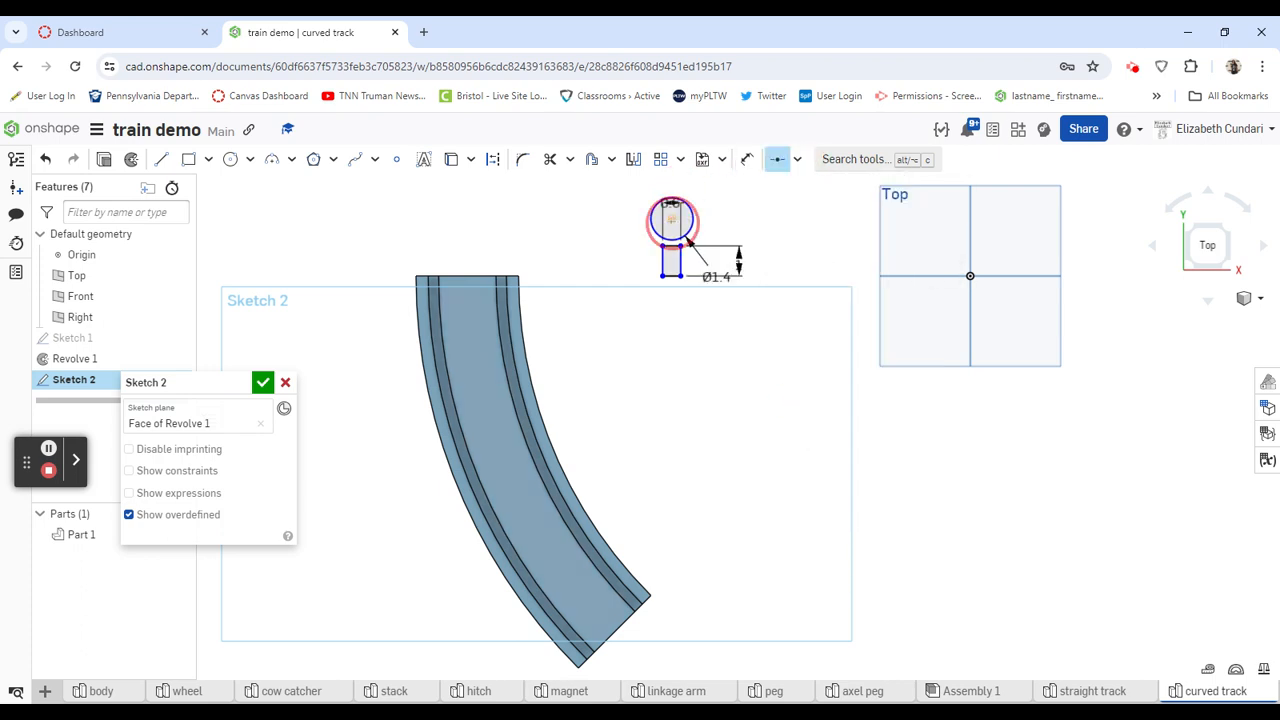
pyautogui.click(671, 219)
pyautogui.click(671, 246)
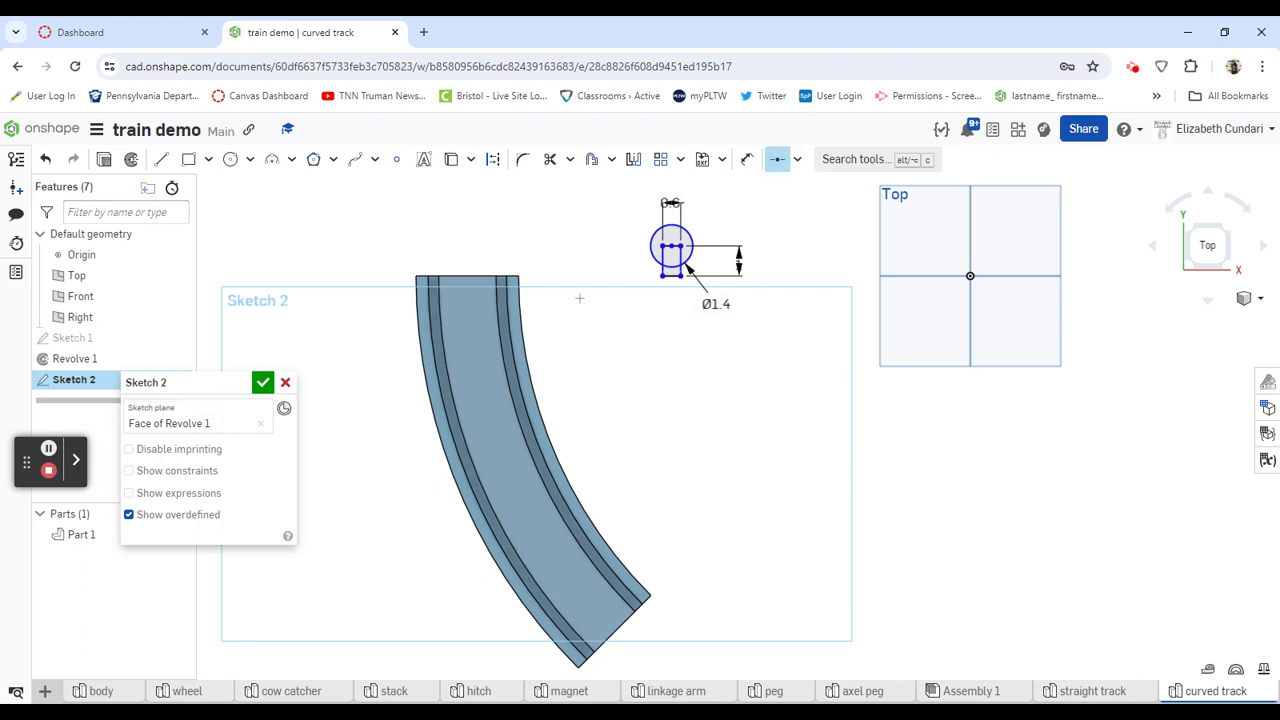
# - Attach the midpoint of the rectangle's bottom edge to the midpoint of the track's upper horizontal end edge
pyautogui.click(467, 278)
pyautogui.click(671, 274)
pyautogui.press('i')
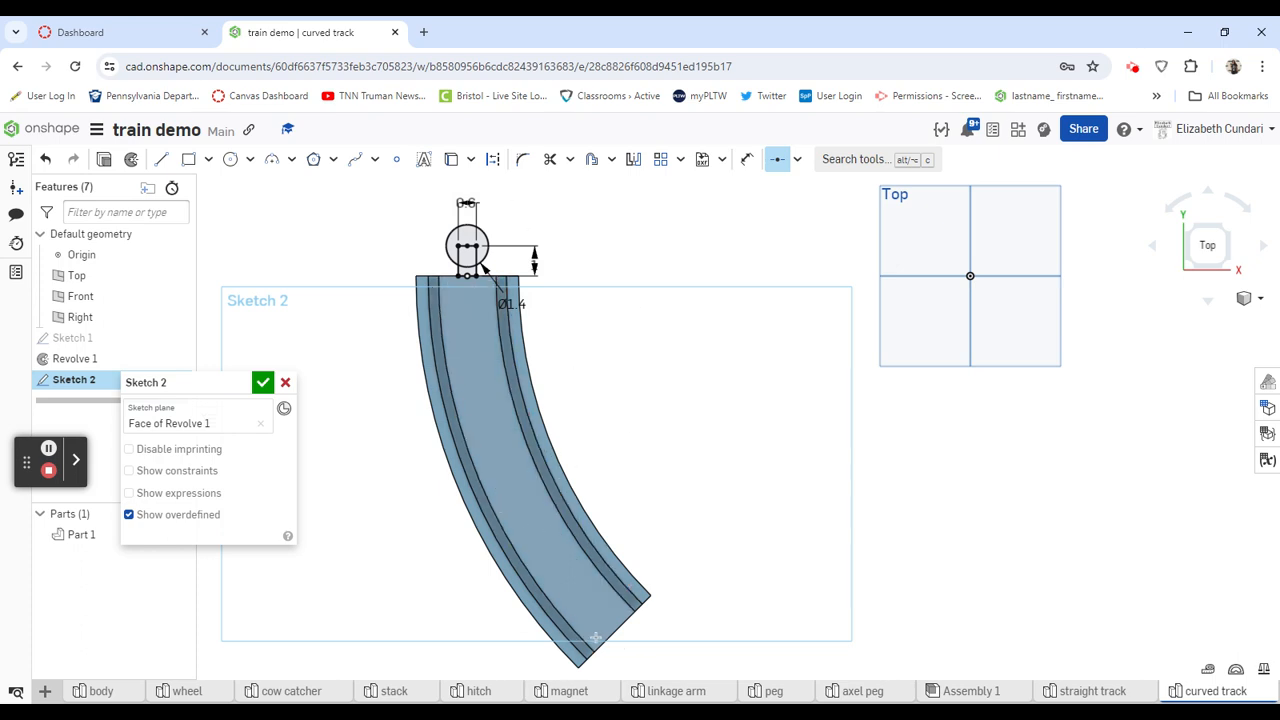
pyautogui.click(788, 165)
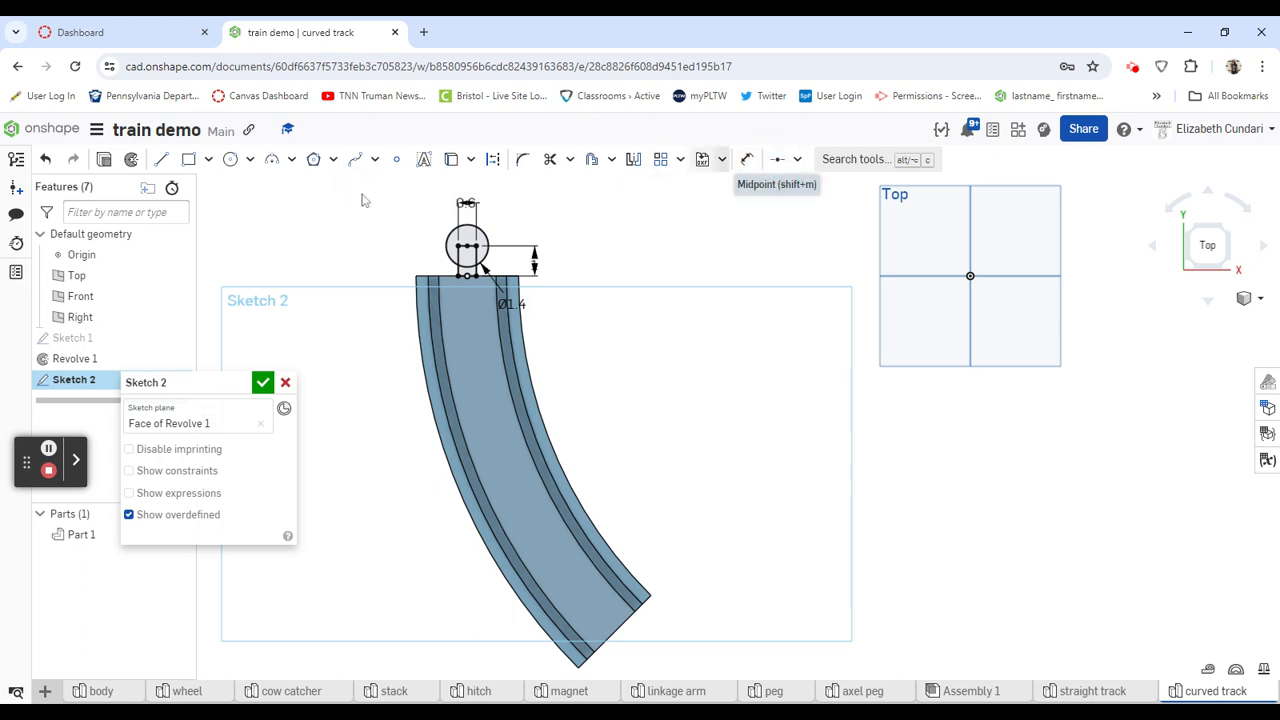
# - Draw a rectangle about 1.6 in square beside the track's lower end, with a circle about 2.7 in in diameter centered on its top edge's midpoint
pyautogui.click(191, 163)
pyautogui.click(726, 506)
pyautogui.click(773, 553)
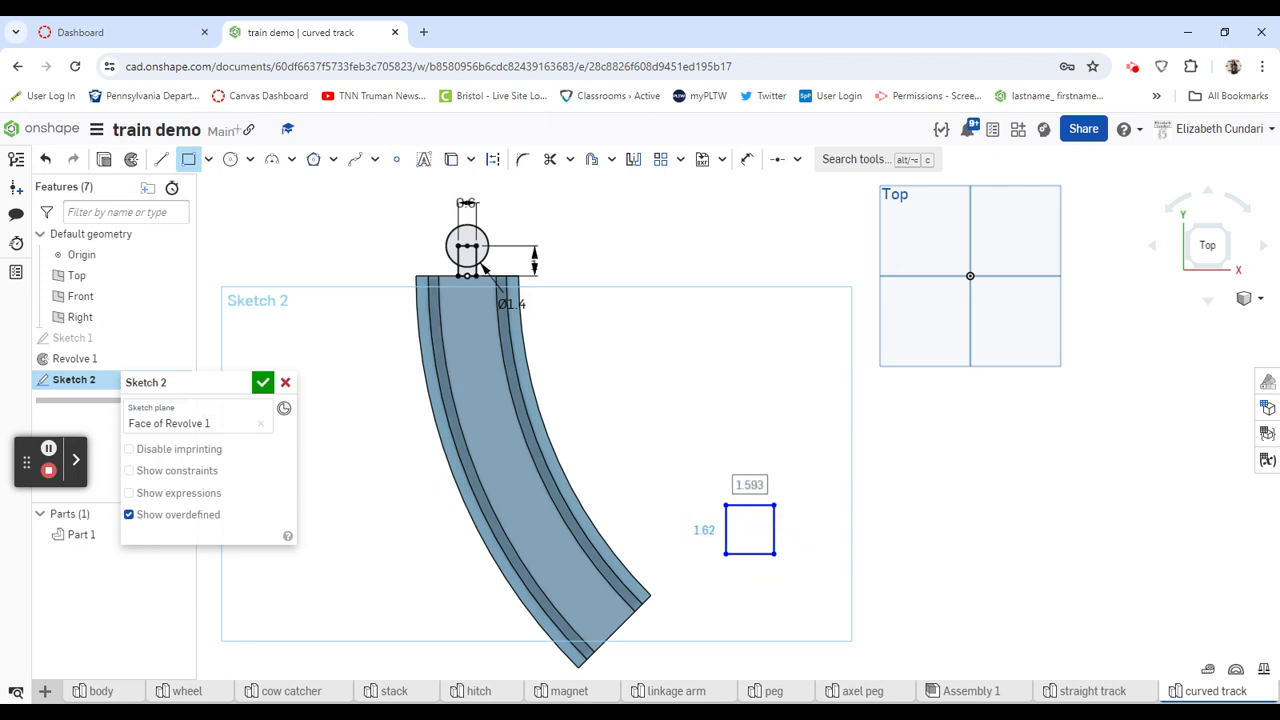
pyautogui.click(230, 159)
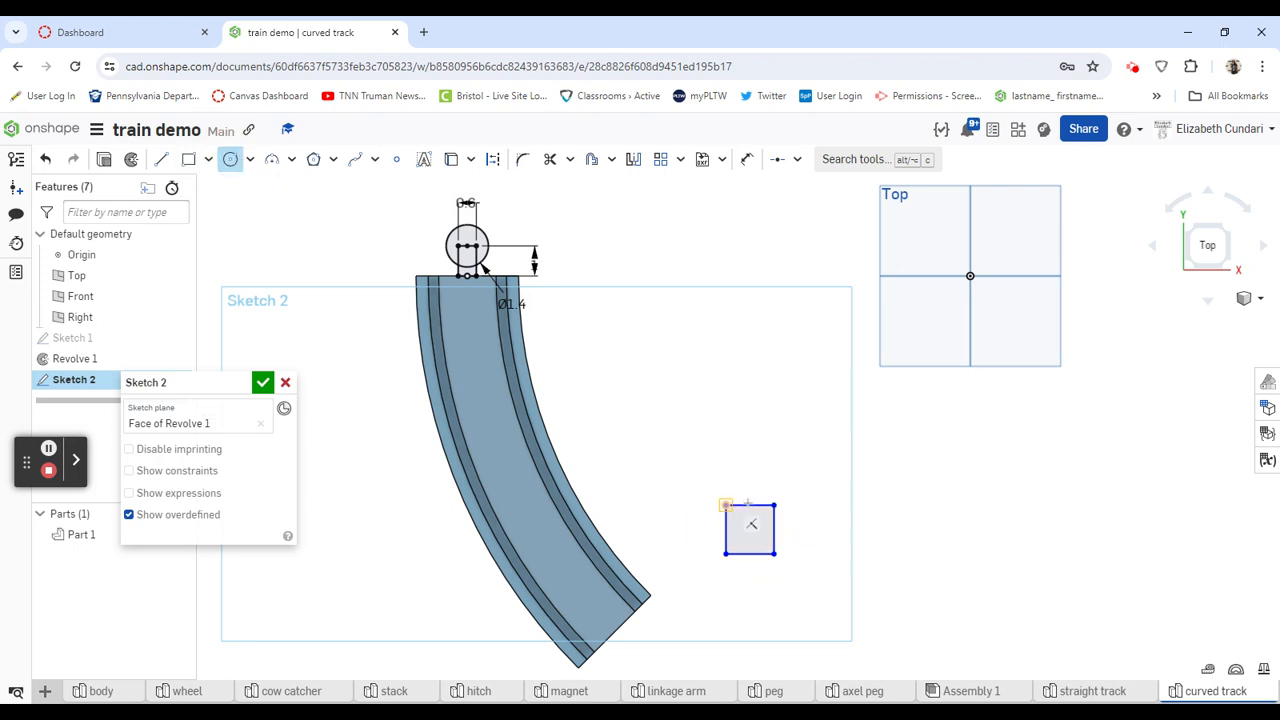
pyautogui.click(750, 505)
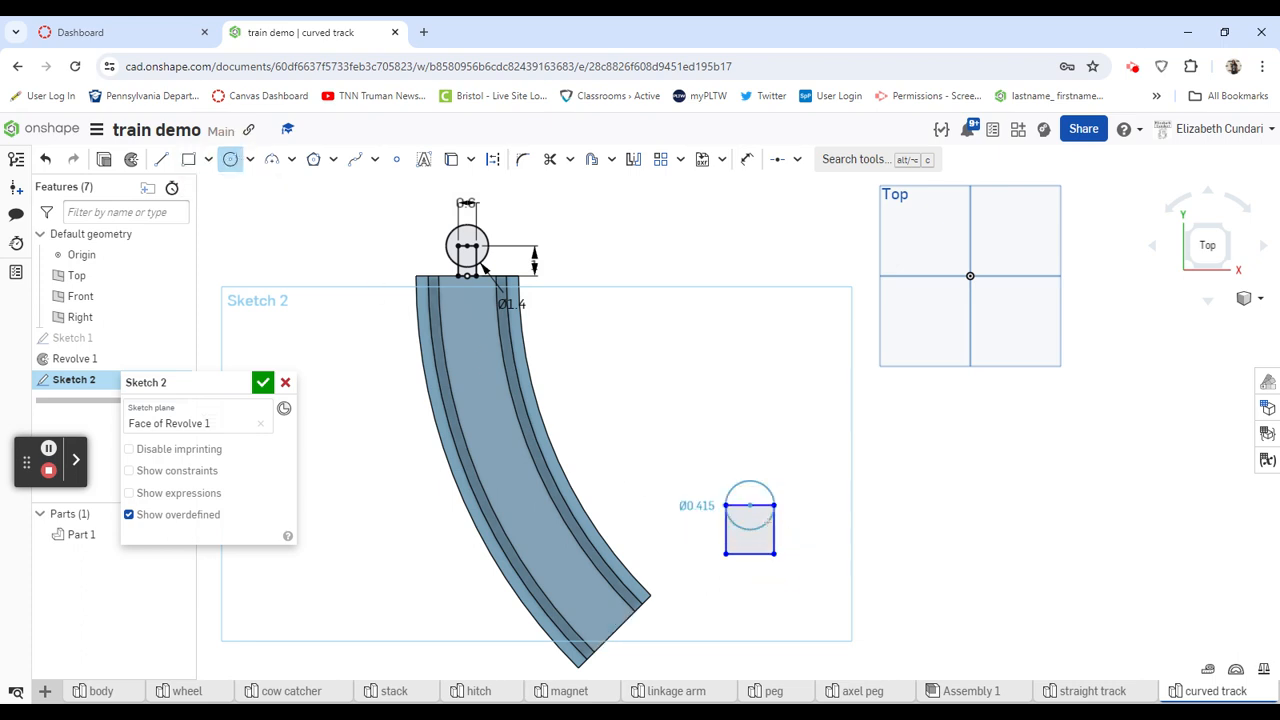
pyautogui.click(789, 514)
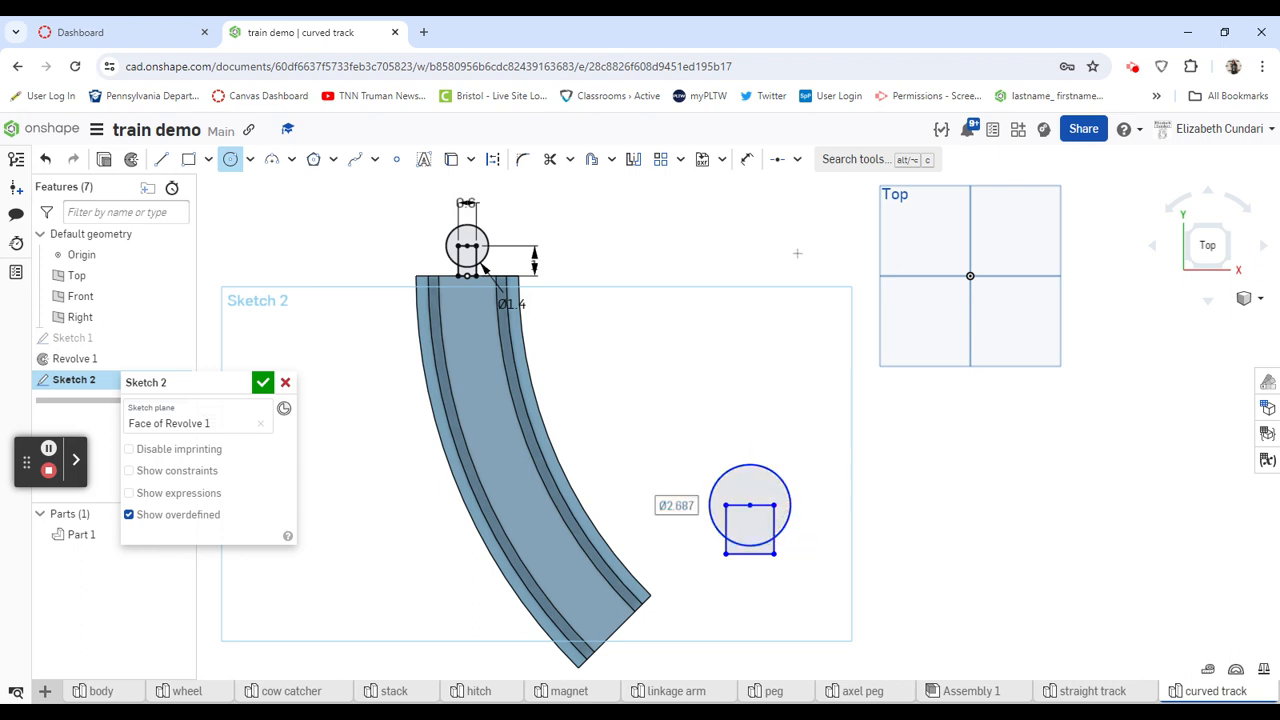
# - Dimension the second rectangle's height as 1 in
pyautogui.click(747, 159)
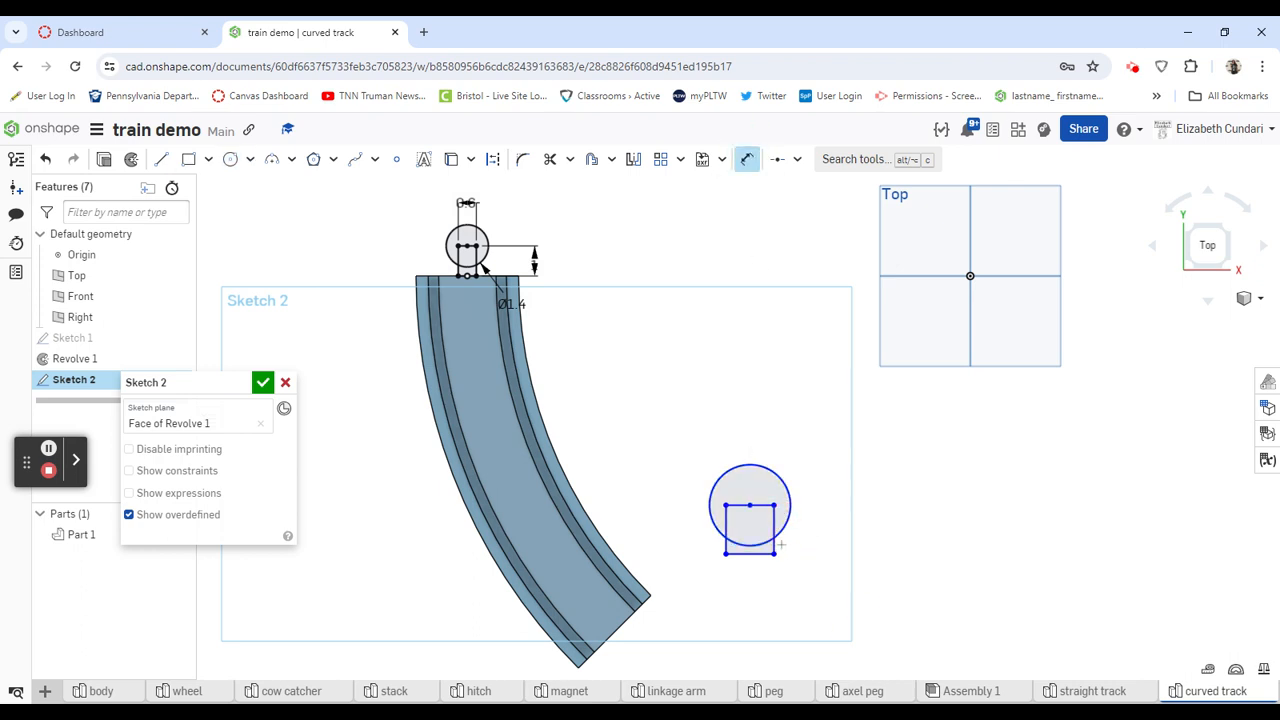
pyautogui.click(775, 530)
pyautogui.click(860, 540)
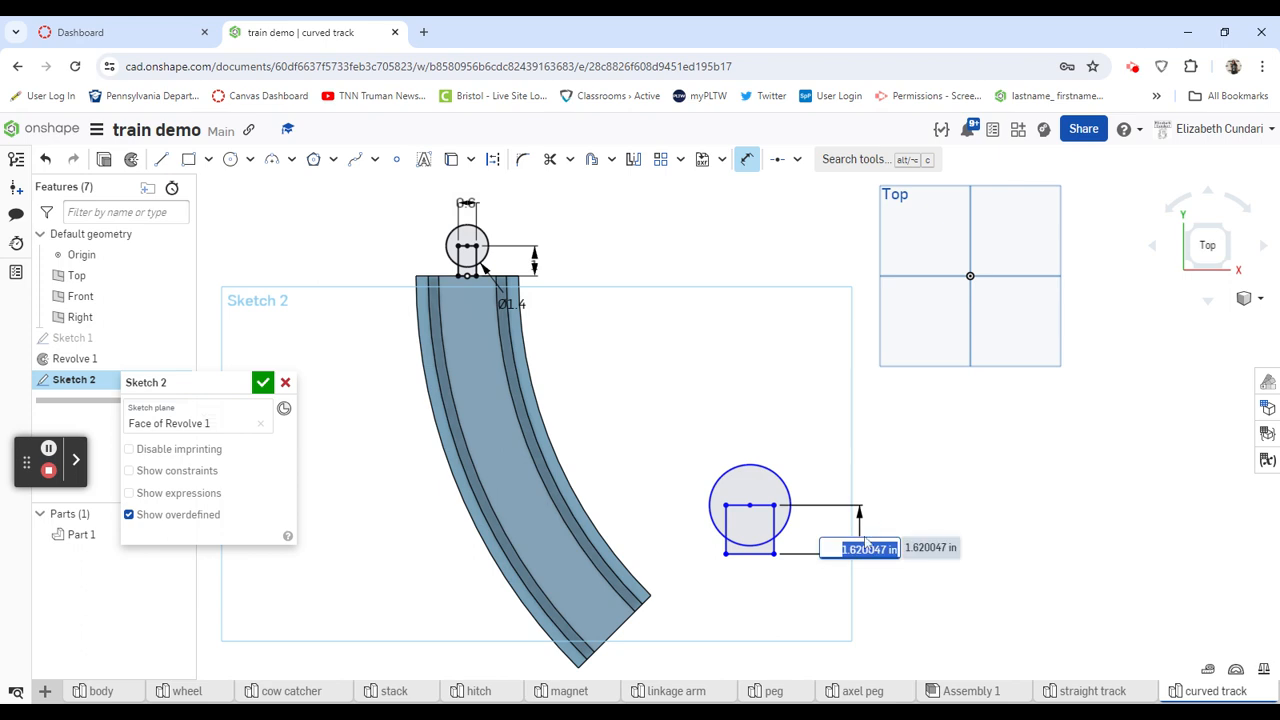
pyautogui.write('1')
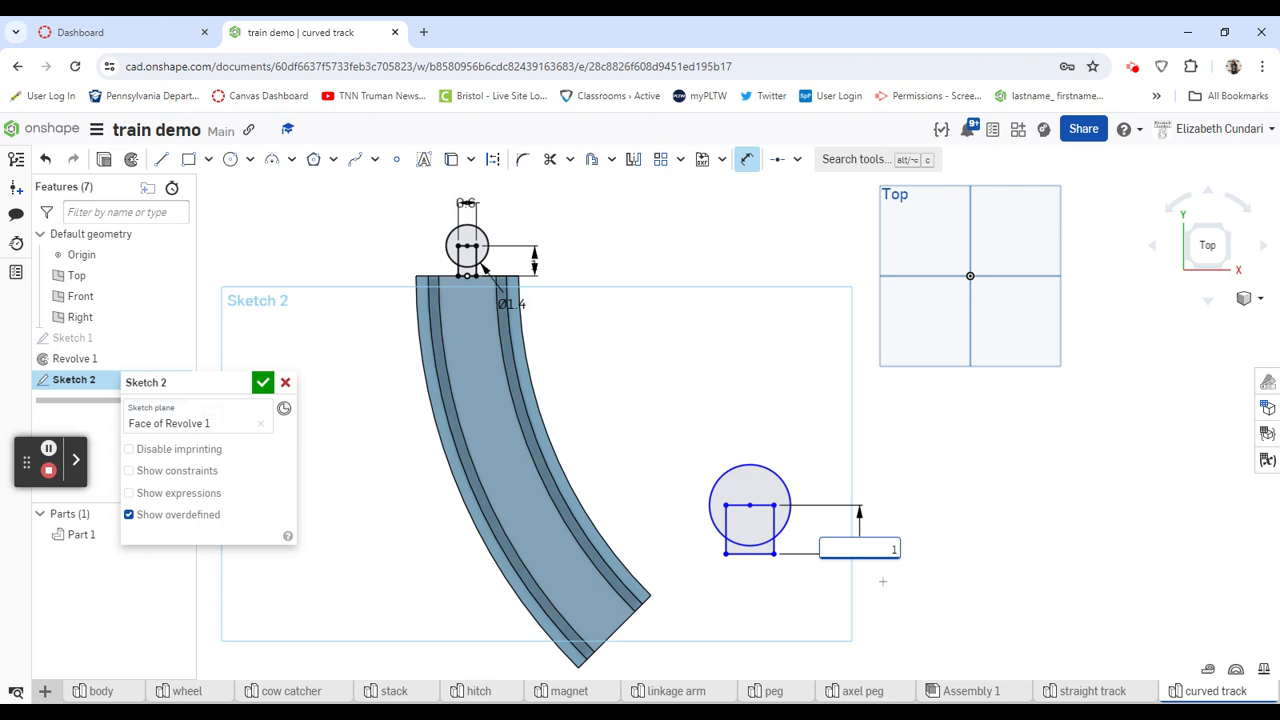
pyautogui.press('Return')
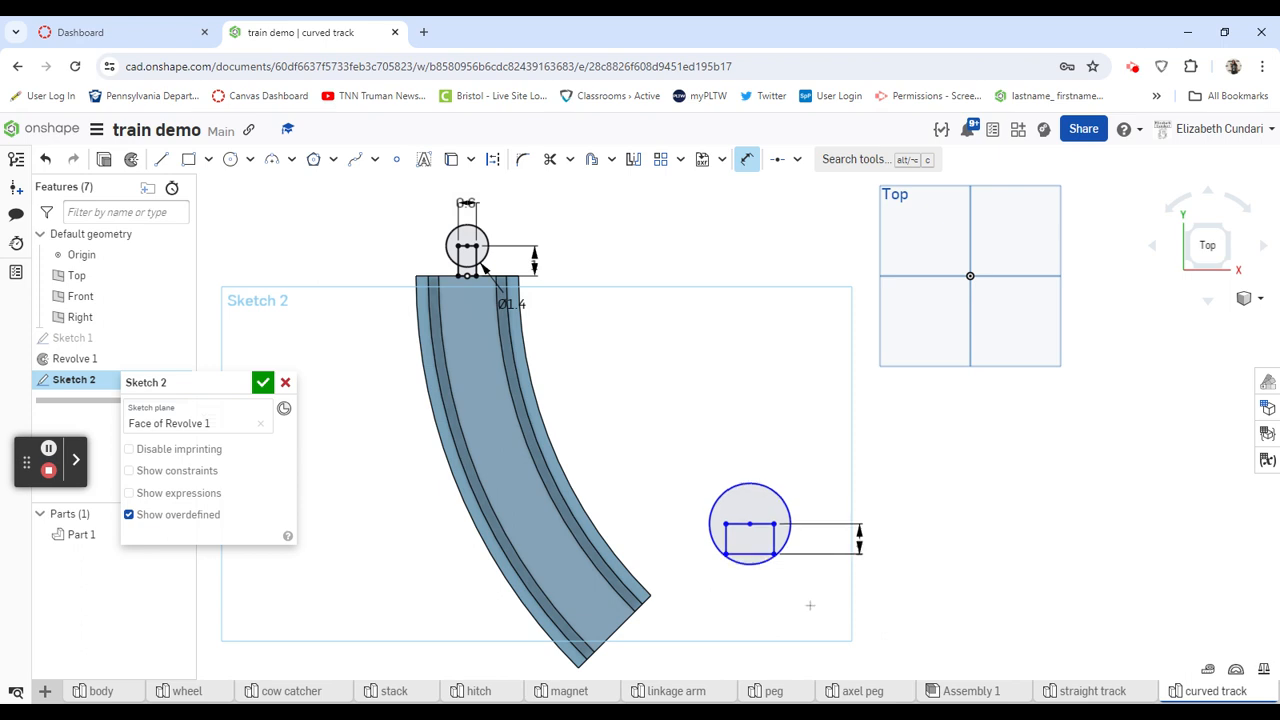
# - Dimension the second circle's diameter as 1.4 in
pyautogui.click(763, 484)
pyautogui.click(789, 447)
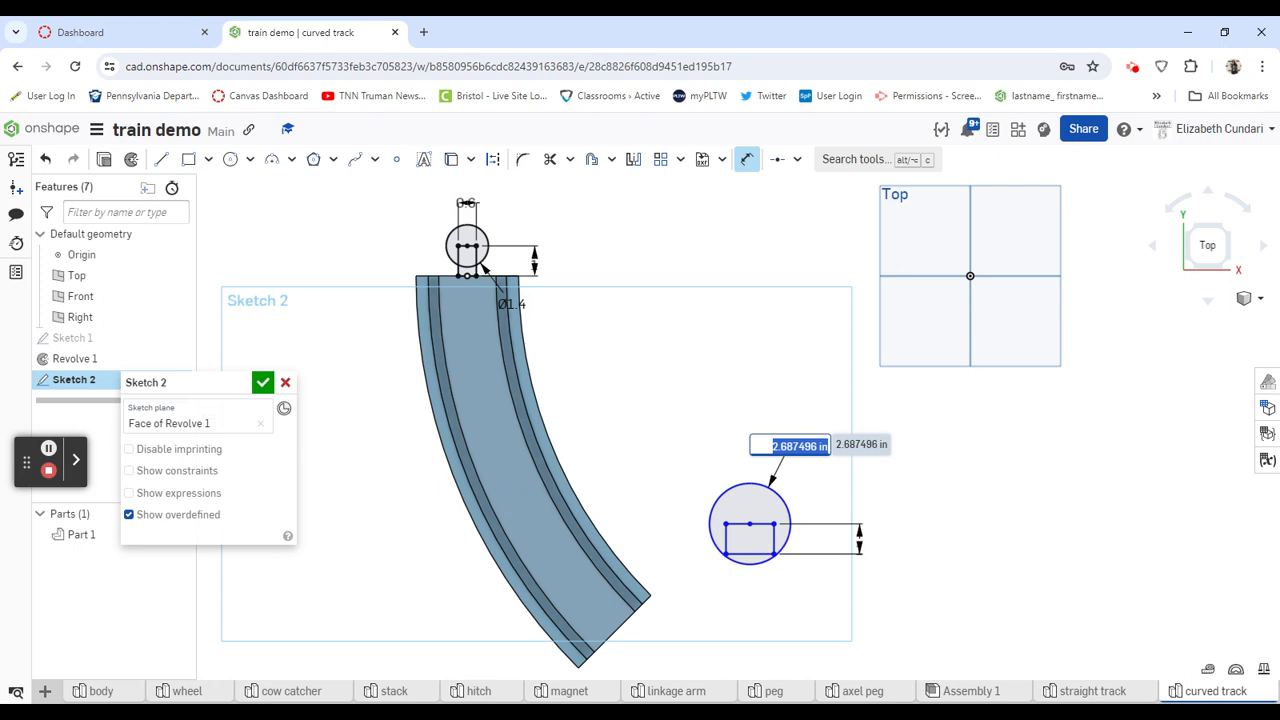
pyautogui.write('1.4')
pyautogui.press('Return')
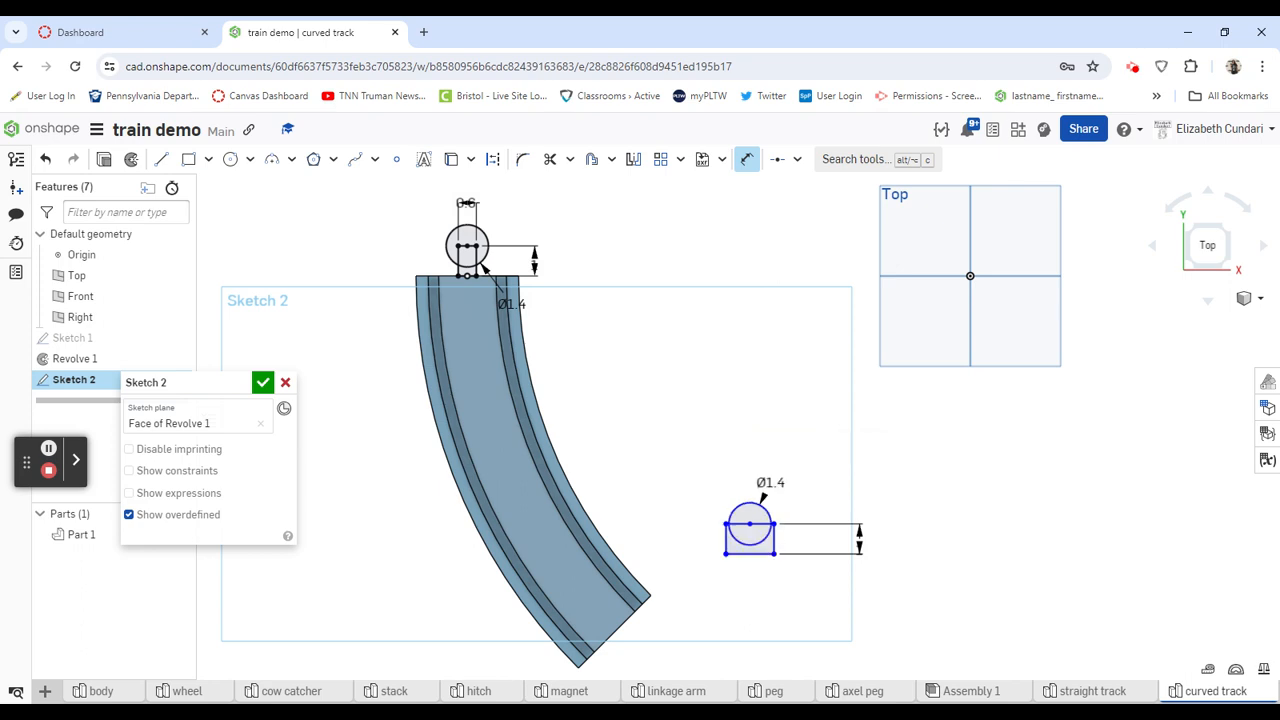
# - Dimension the second rectangle's width as 0.6 in below its bottom edge
pyautogui.click(758, 553)
pyautogui.click(757, 586)
pyautogui.press('BackSpace')
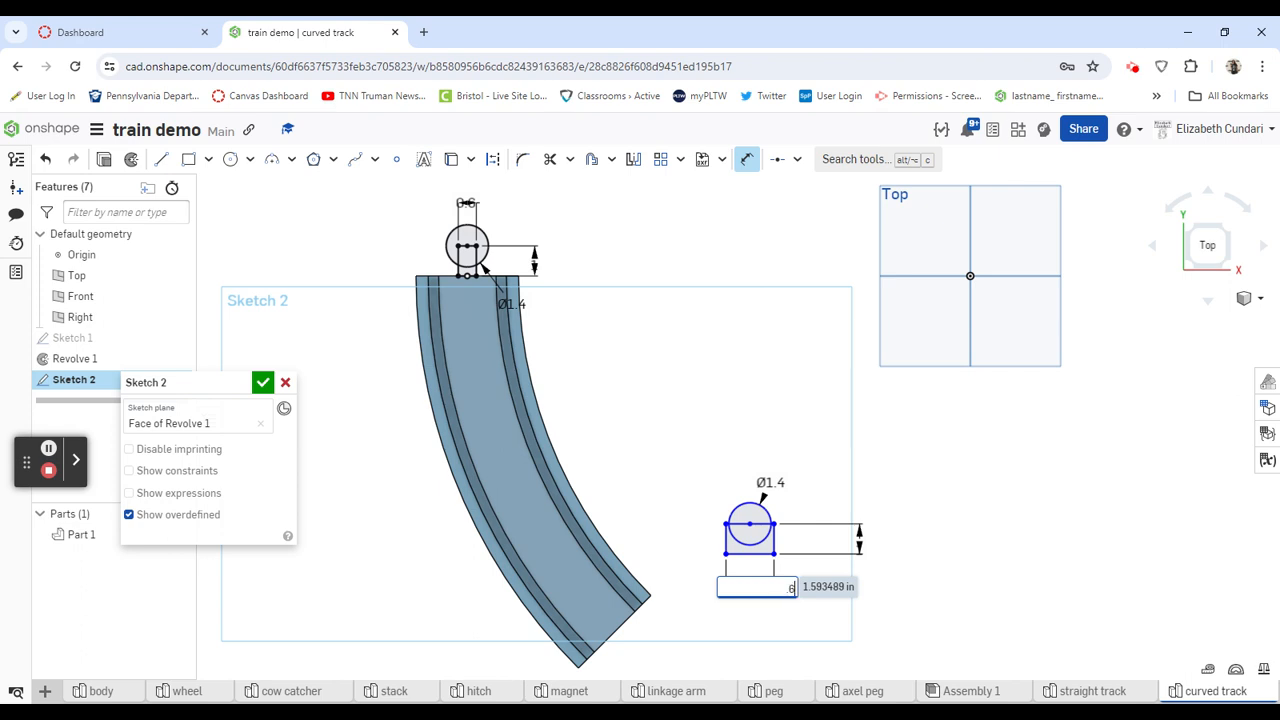
pyautogui.write('.6')
pyautogui.press('Return')
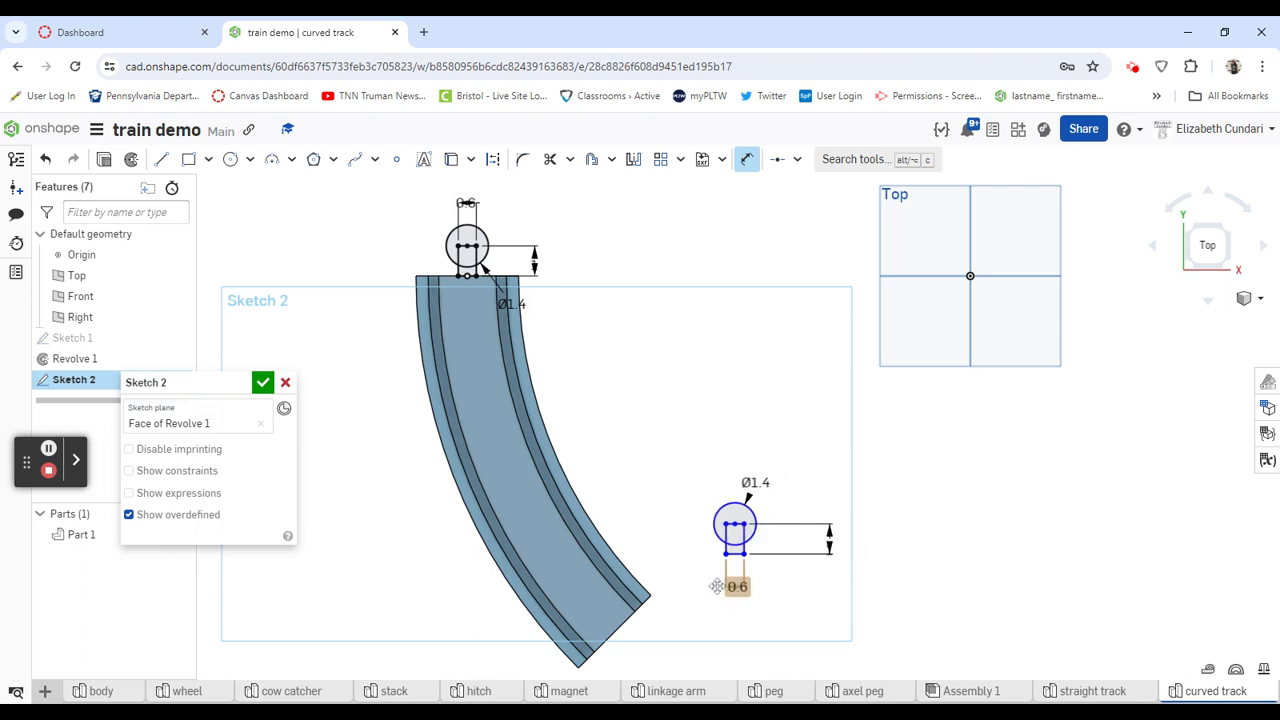
# - Make the second rectangle's bottom edge coincident with the track's angled end edge, deleting the rectangle's conflicting horizontal constraint
pyautogui.click(798, 160)
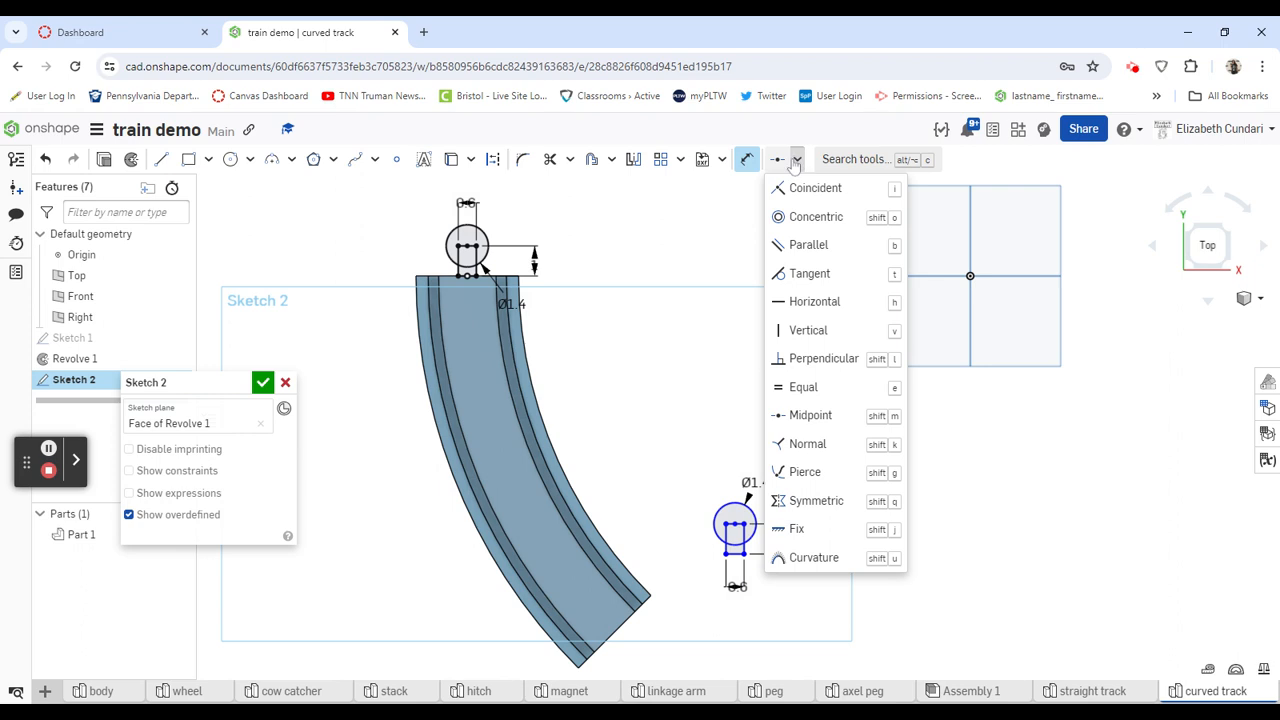
pyautogui.click(798, 190)
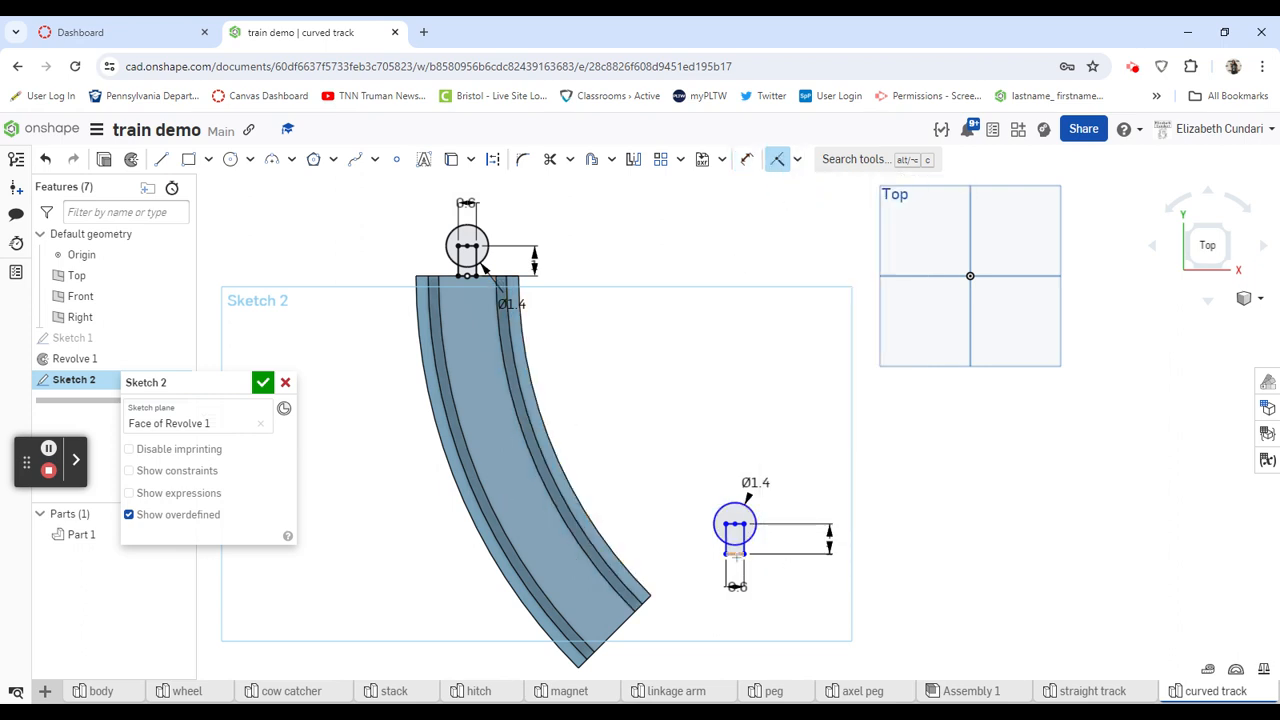
pyautogui.click(614, 632)
pyautogui.click(620, 625)
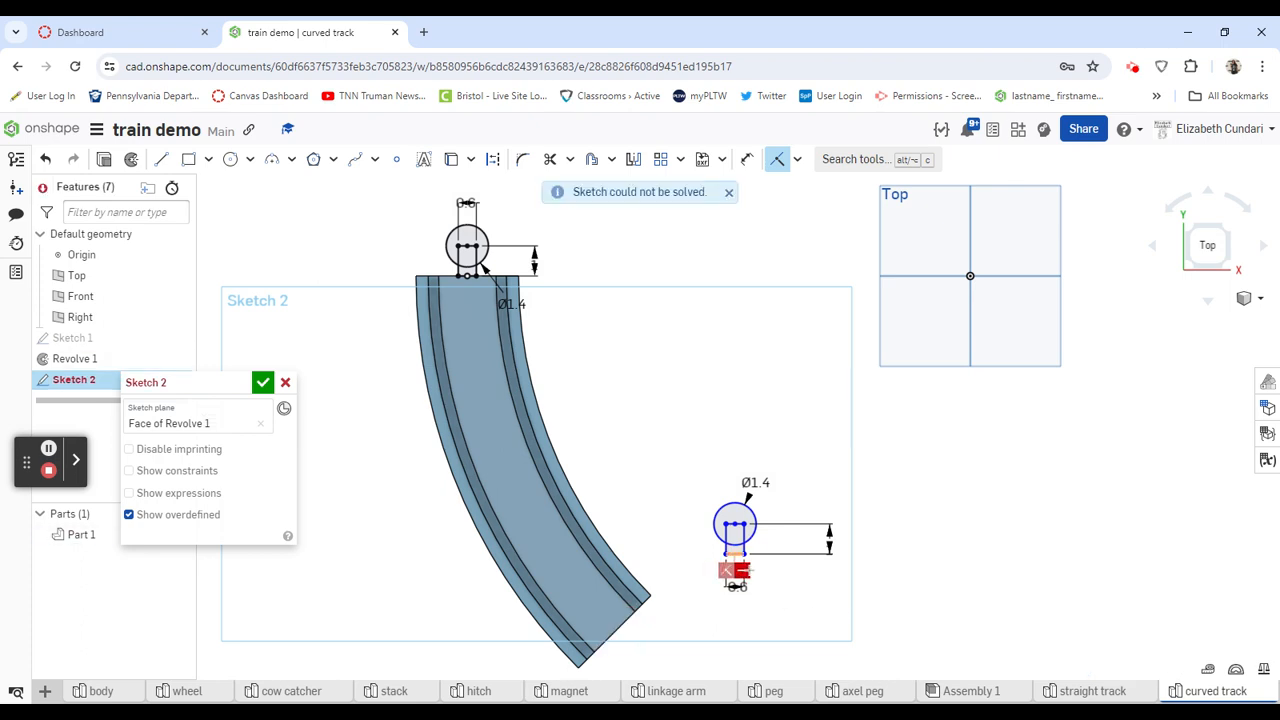
pyautogui.press('Delete')
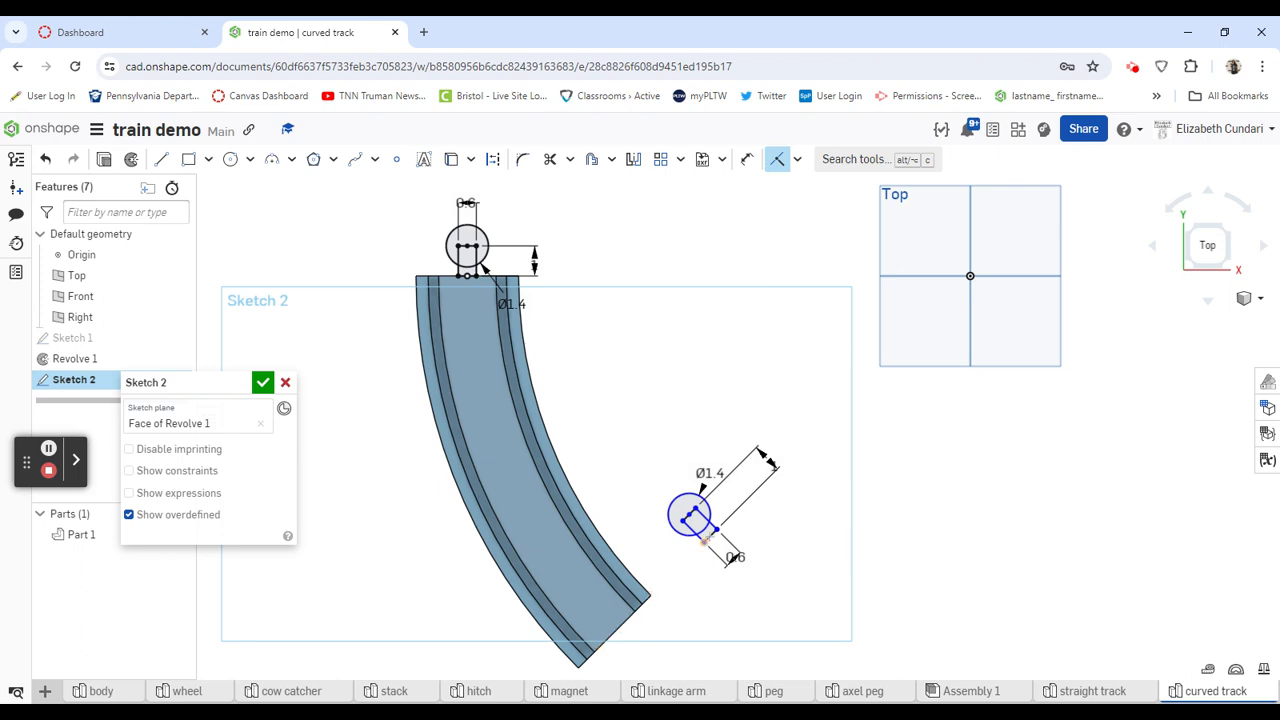
# - Apply a midpoint constraint to center the second connector's rectangle edge on the midpoint of the track's angled end edge
pyautogui.click(777, 159)
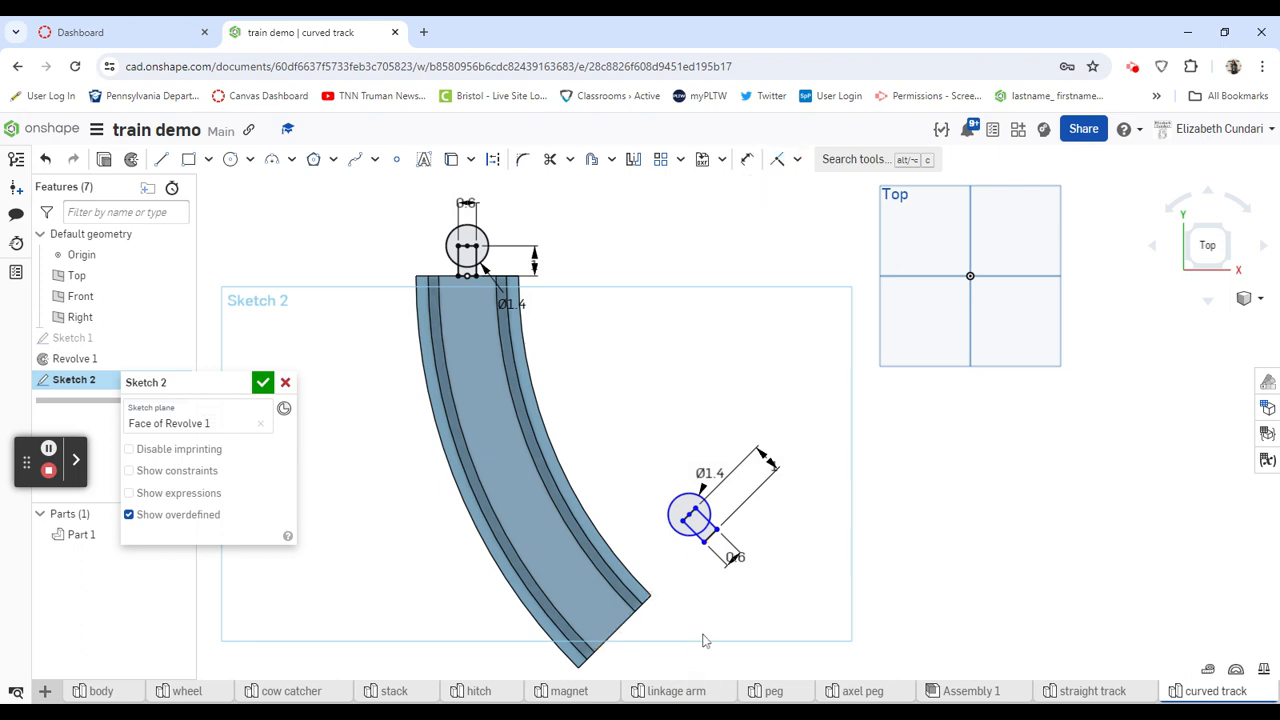
pyautogui.moveTo(708, 546)
pyautogui.mouseDown()
pyautogui.moveTo(652, 614)
pyautogui.moveTo(744, 562)
pyautogui.mouseUp()
pyautogui.click(798, 160)
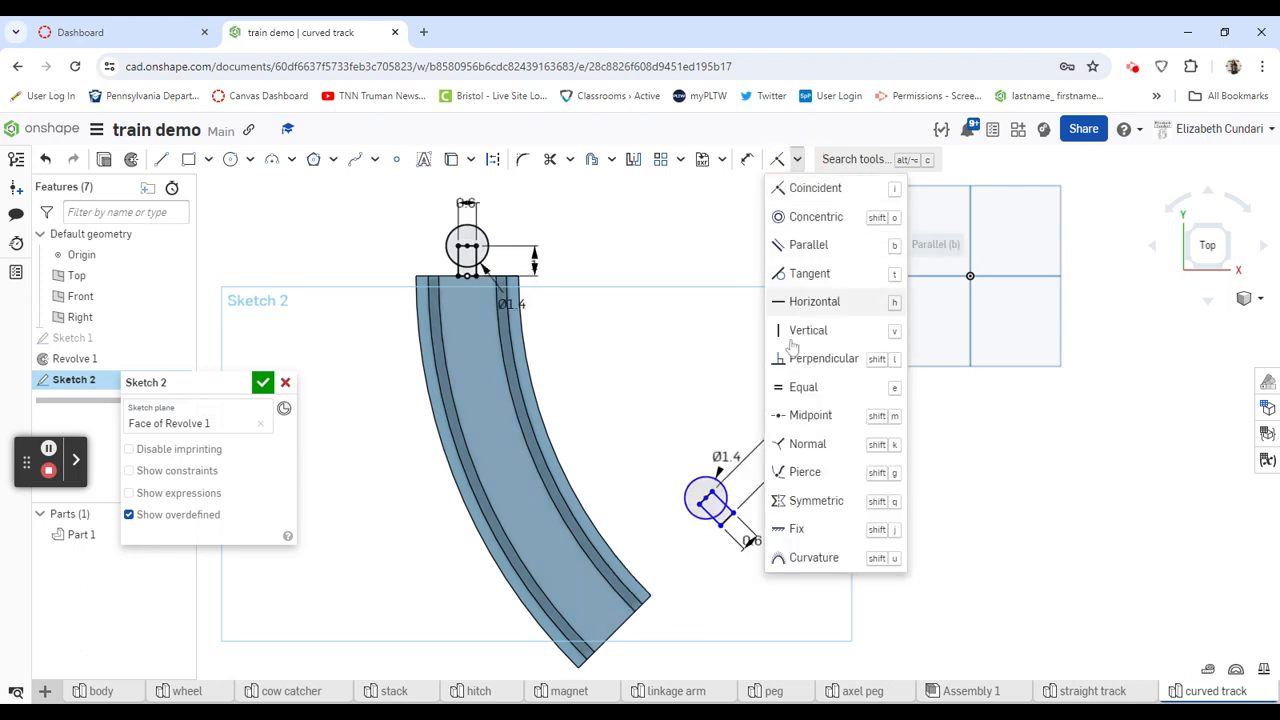
pyautogui.click(810, 415)
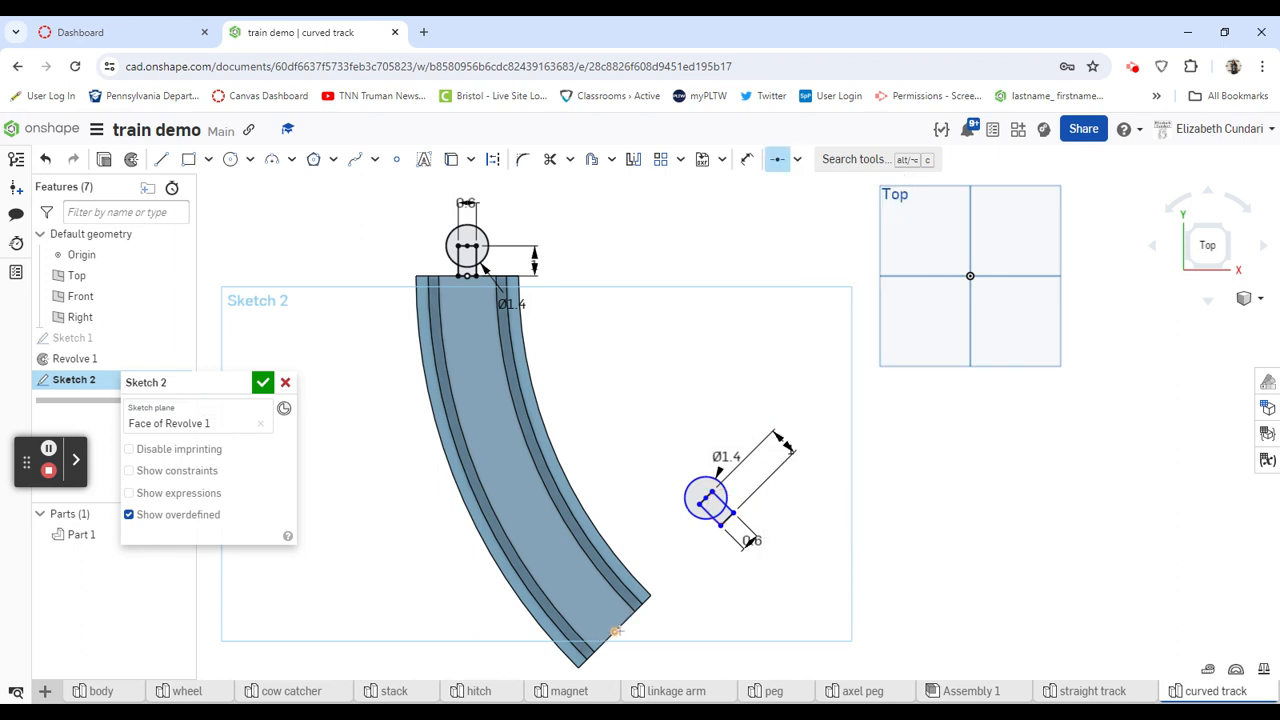
pyautogui.click(720, 524)
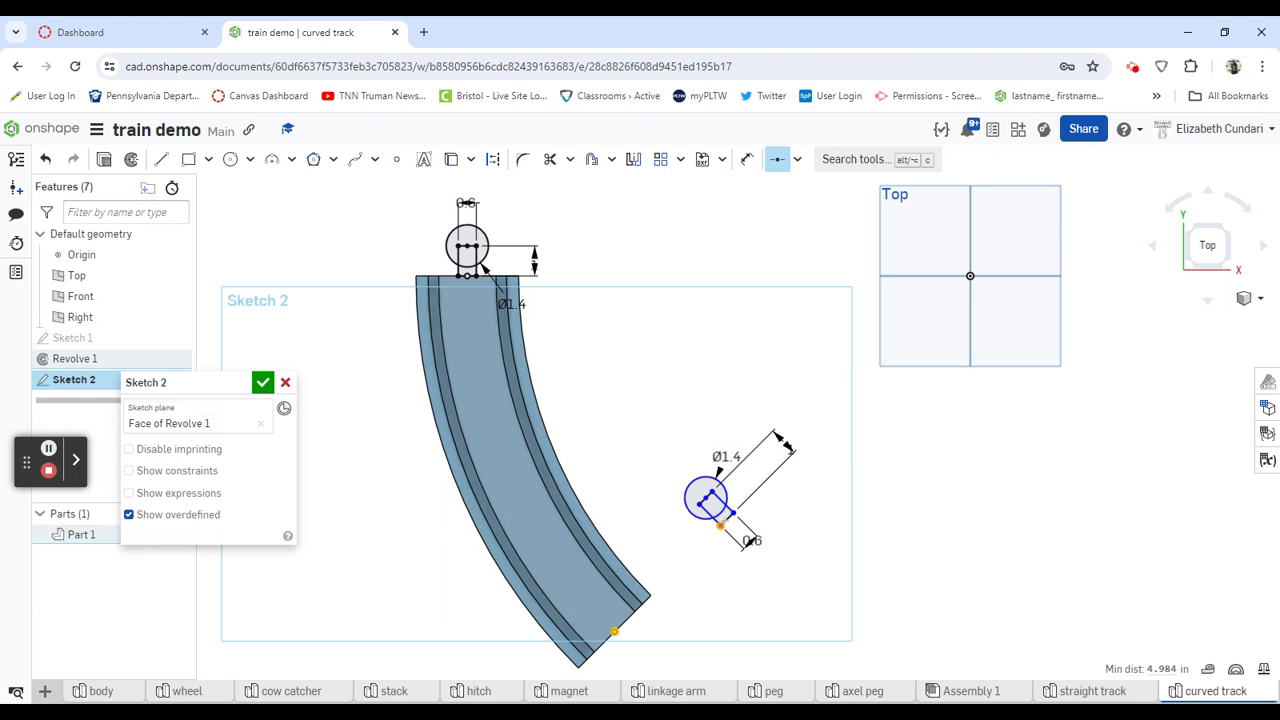
pyautogui.click(777, 156)
pyautogui.click(778, 157)
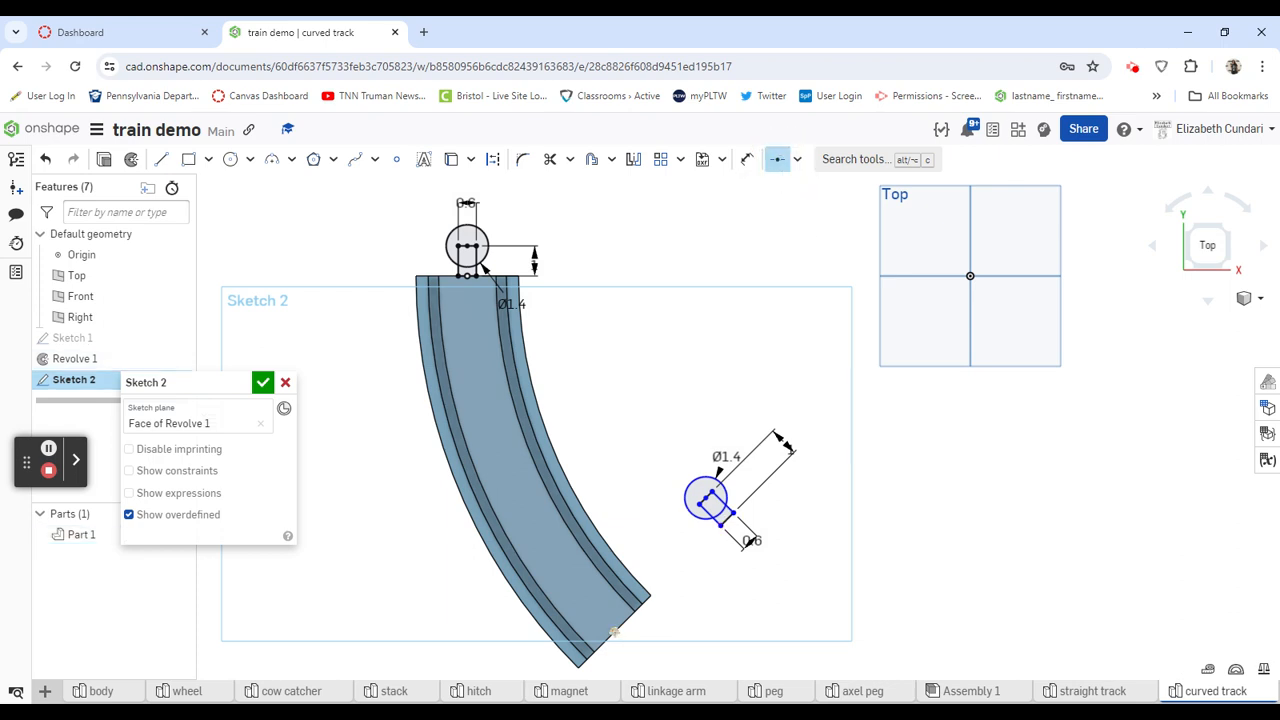
pyautogui.scroll(5, 730, 515)
pyautogui.click(735, 513)
pyautogui.scroll(-5, 733, 516)
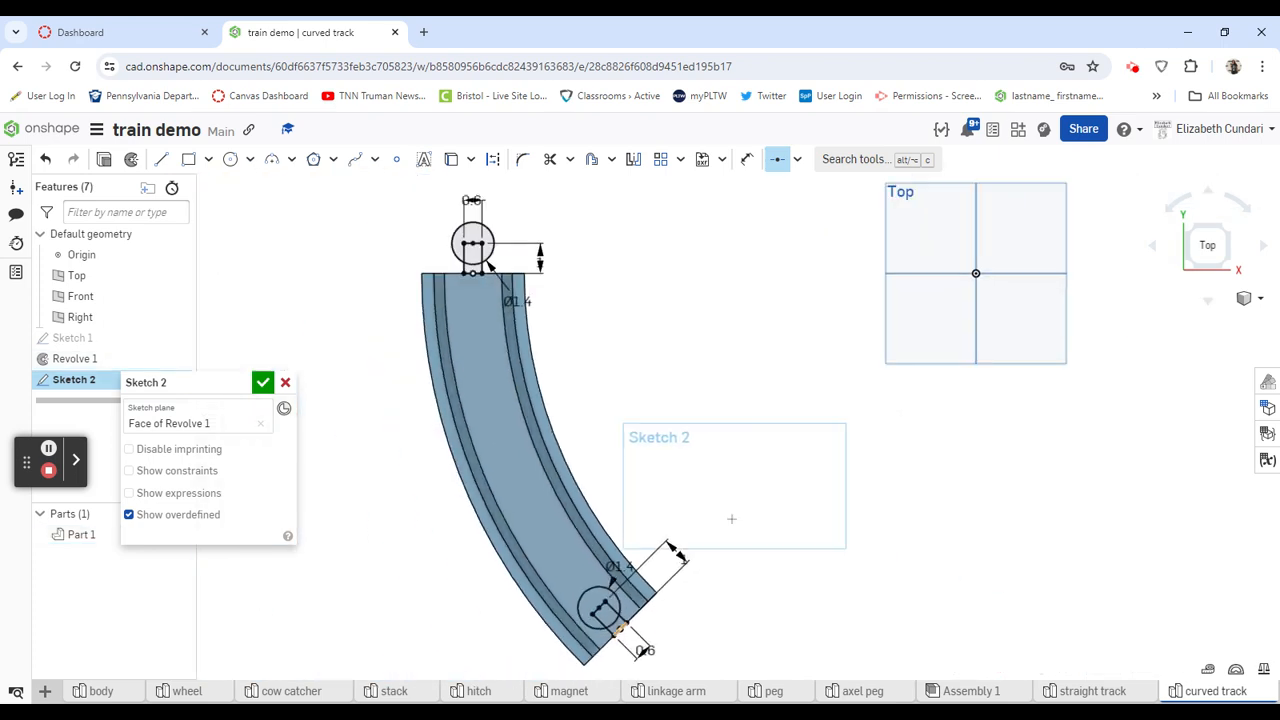
# - Move the sketch dialog clear of the feature list and finish the sketch containing both connector shapes
pyautogui.scroll(-2, 731, 519)
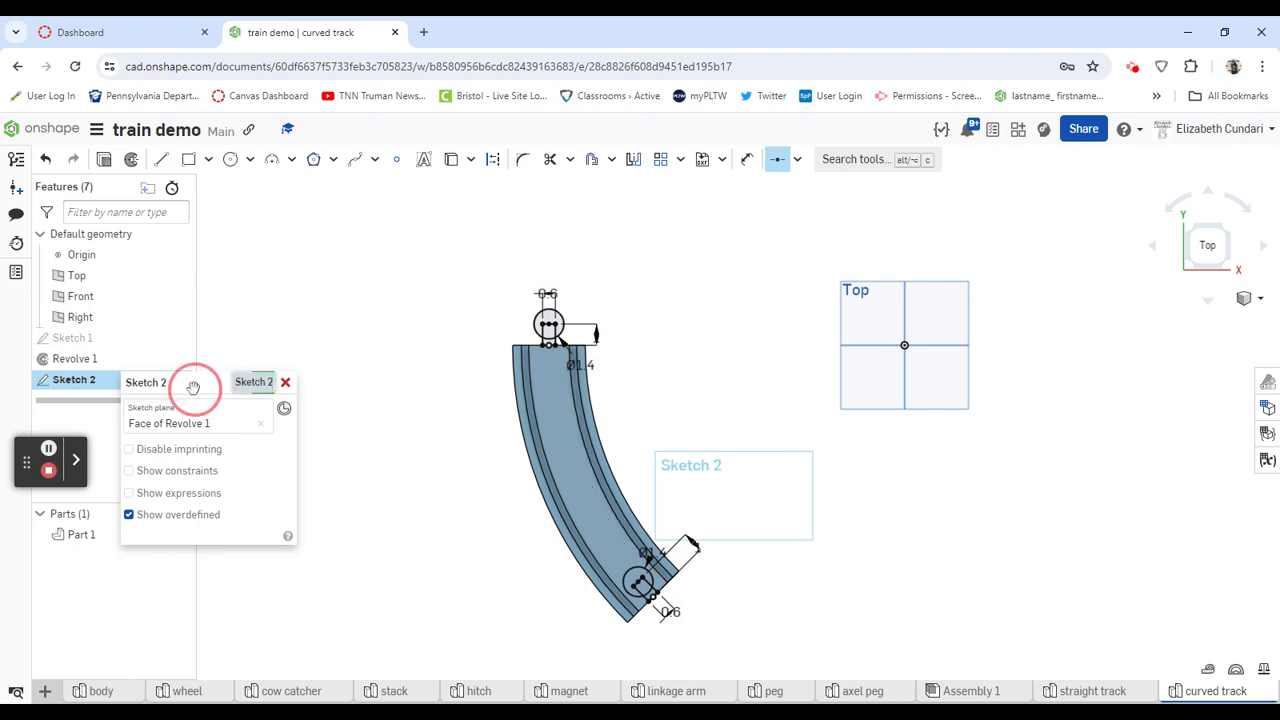
pyautogui.moveTo(192, 383); pyautogui.dragTo(257, 238)
pyautogui.click(327, 235)
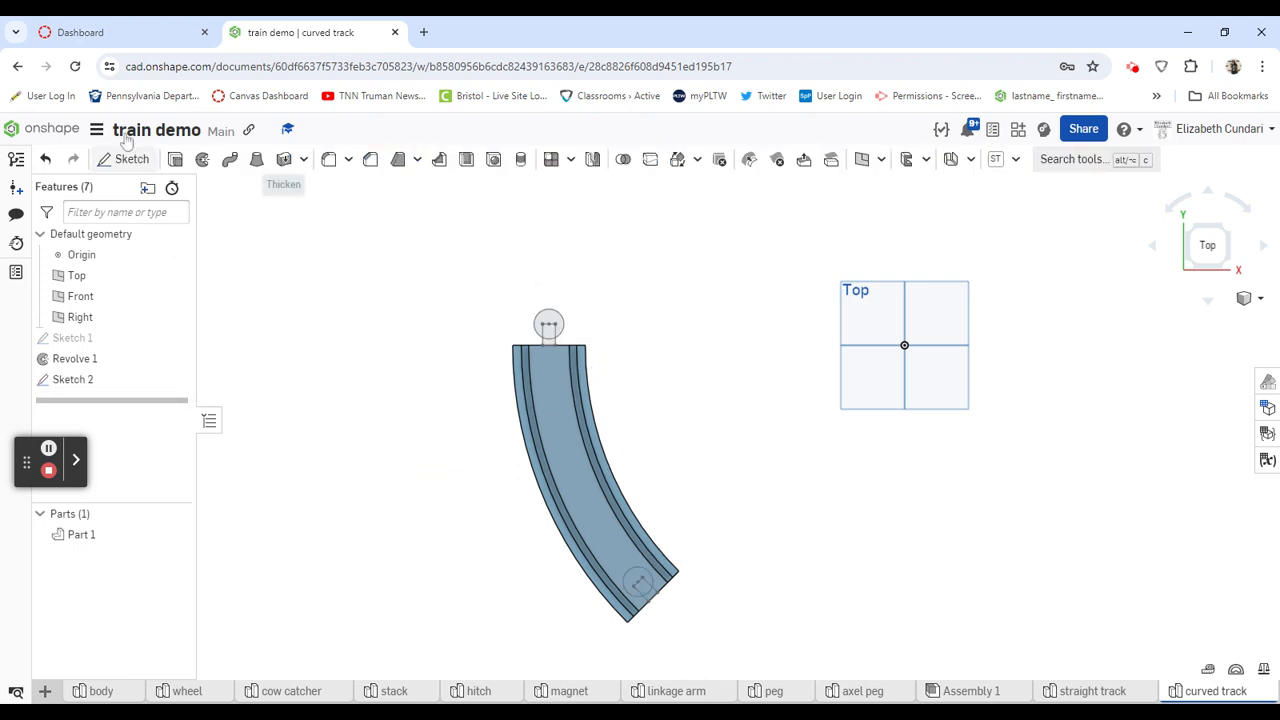
# - Extrude the first connector's rectangle and circle regions 1 in, flipping the direction into the track's thickness and adding them to the track part
pyautogui.hotkey('shift', 'e')
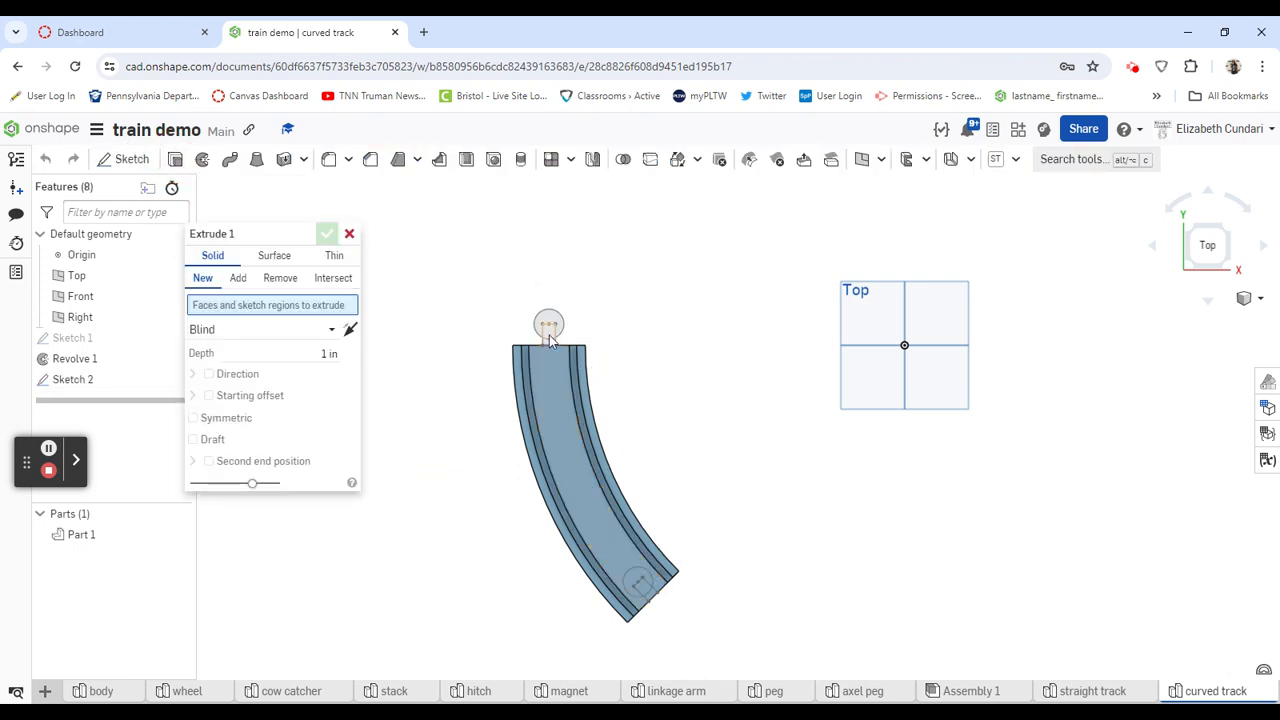
pyautogui.click(550, 332)
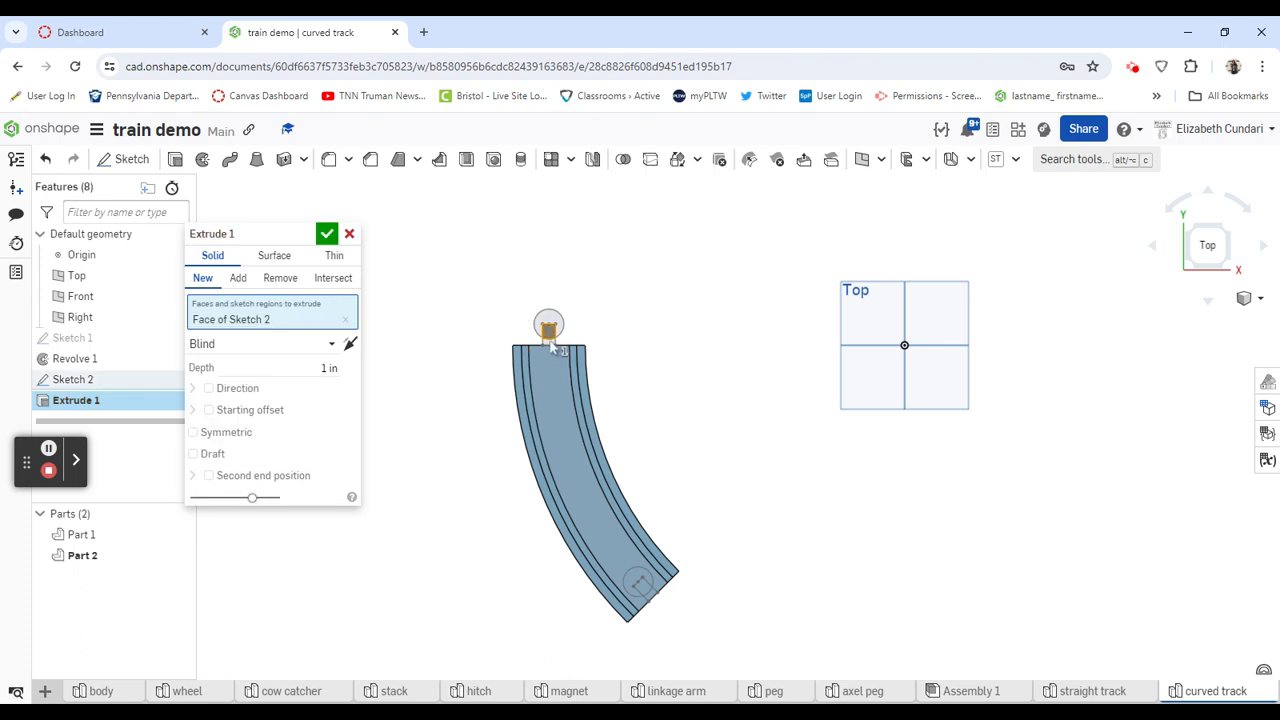
pyautogui.click(546, 338)
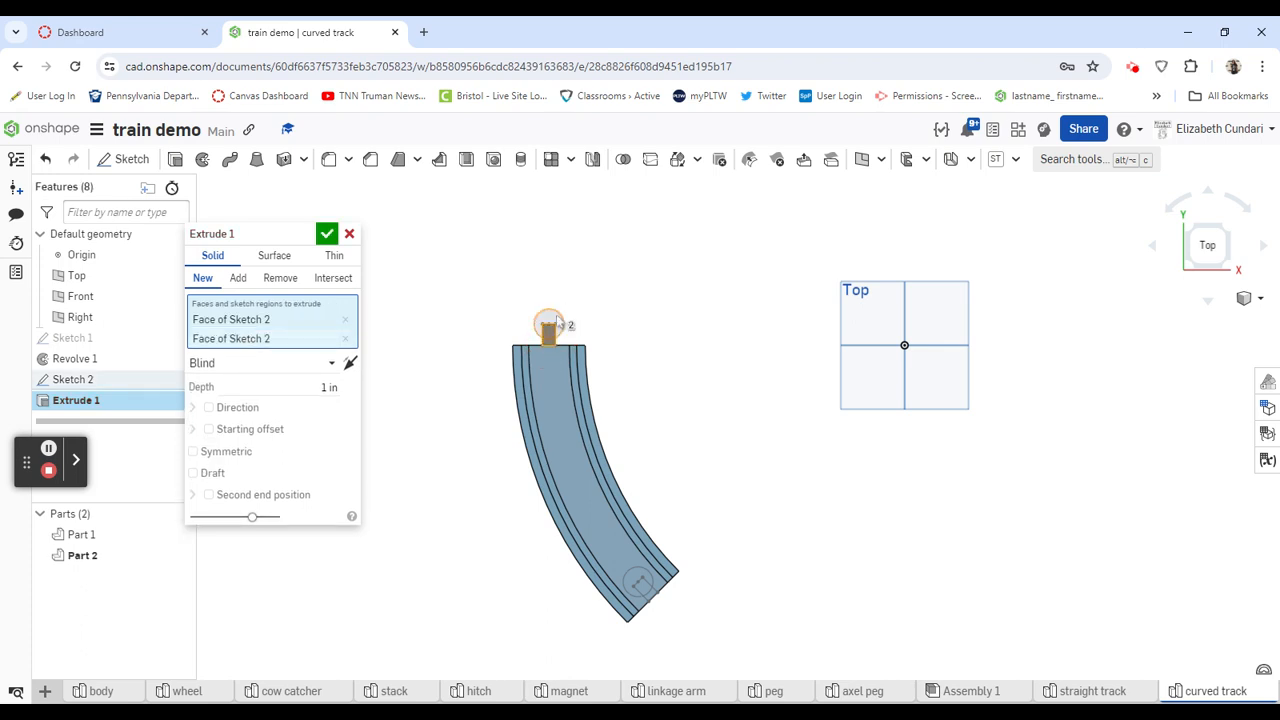
pyautogui.click(553, 322)
pyautogui.moveTo(712, 392); pyautogui.dragTo(646, 430, button='right')
pyautogui.click(350, 383)
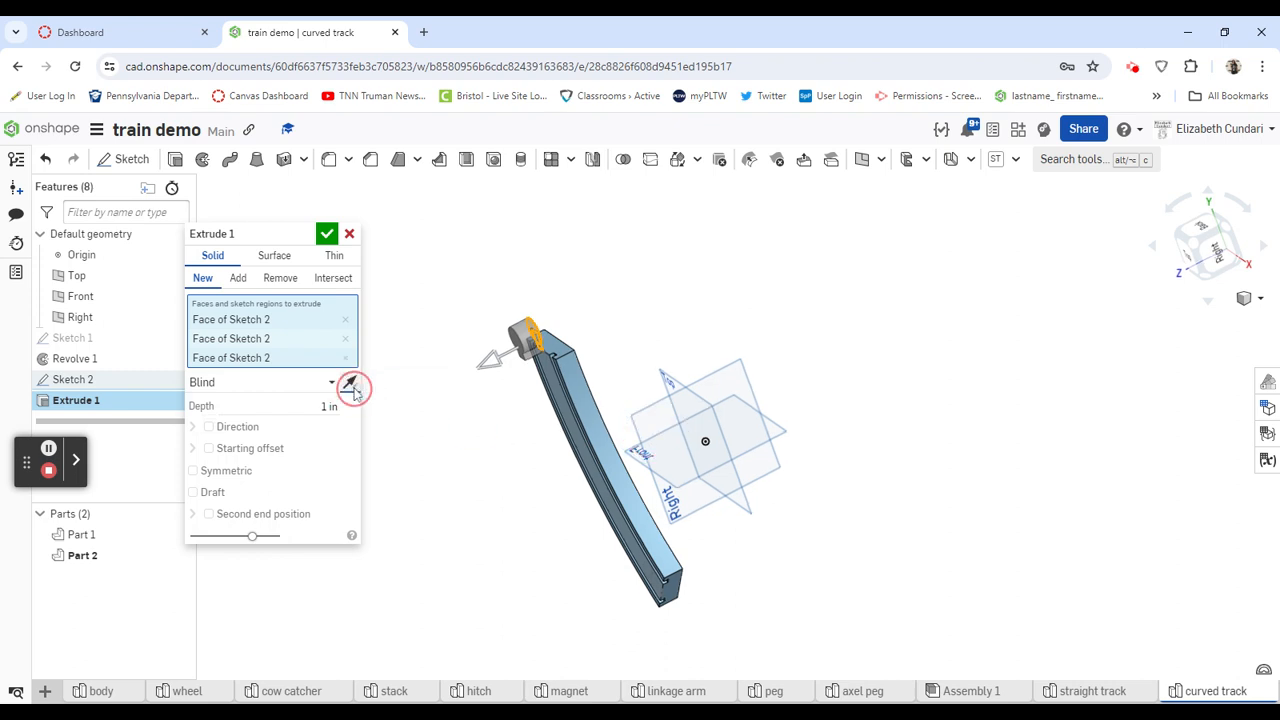
pyautogui.moveTo(706, 323); pyautogui.dragTo(674, 349, button='right')
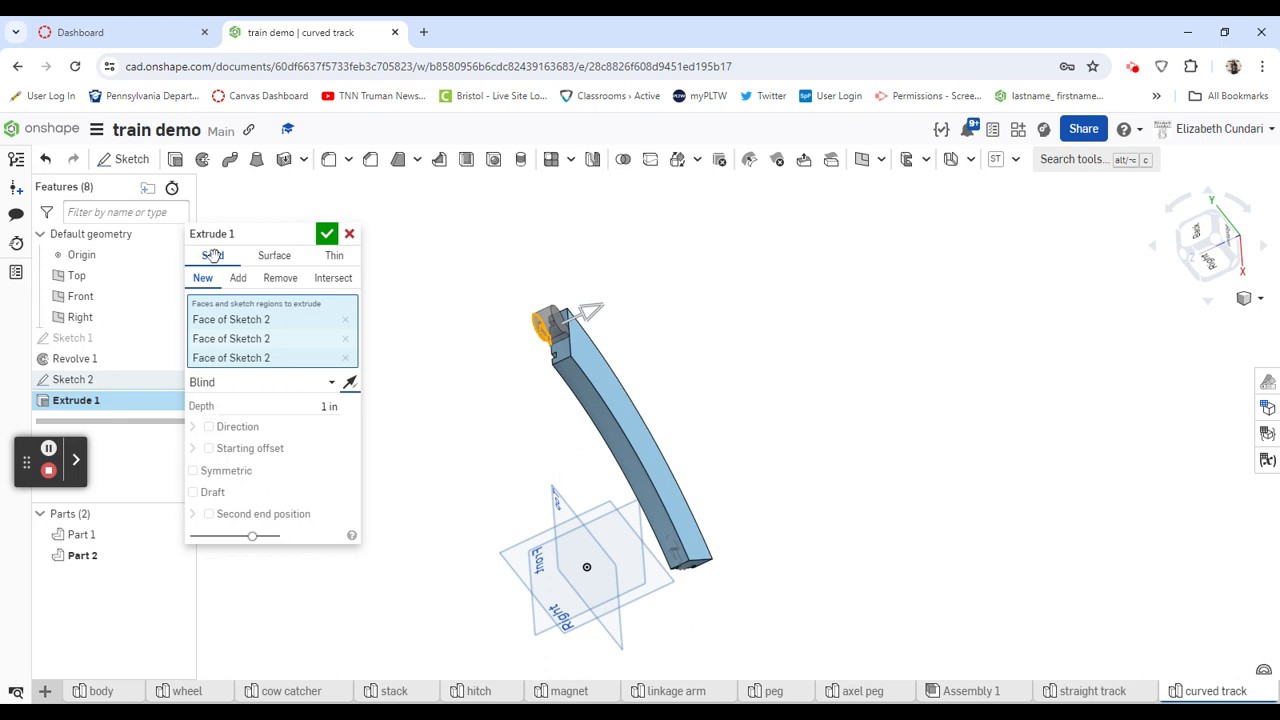
pyautogui.click(238, 280)
pyautogui.moveTo(414, 360); pyautogui.dragTo(500, 346, button='right')
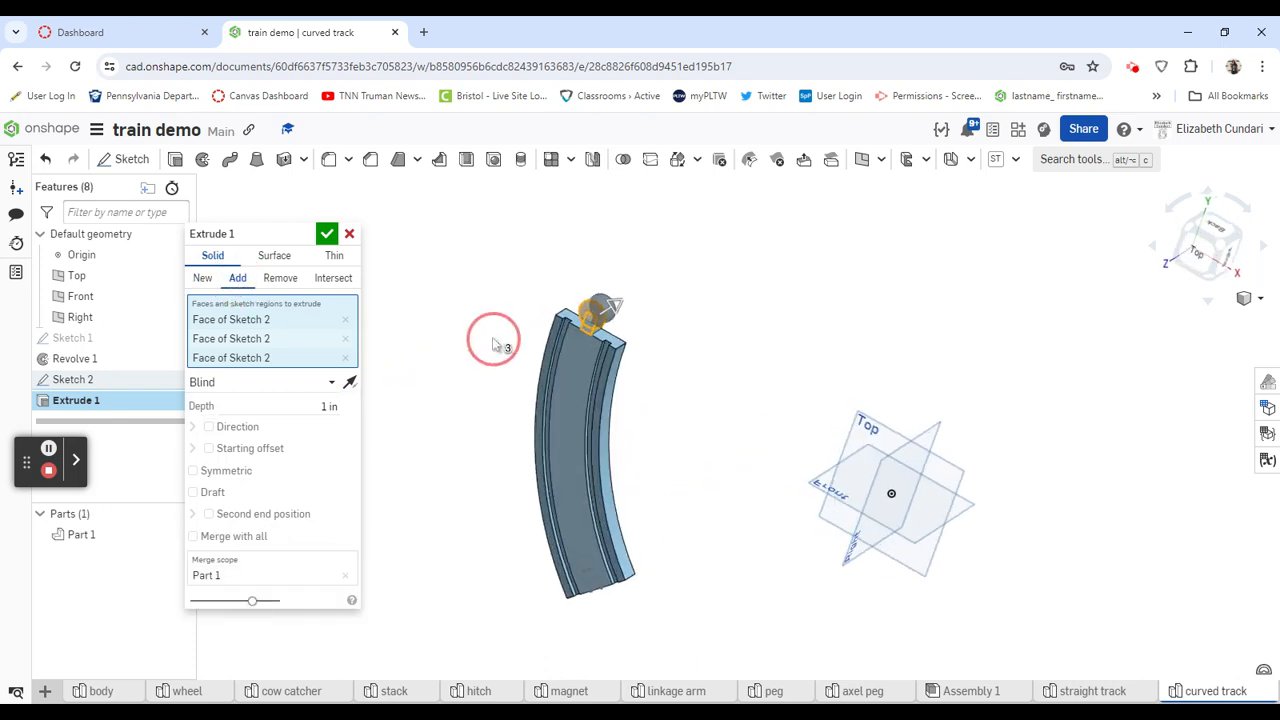
pyautogui.click(327, 237)
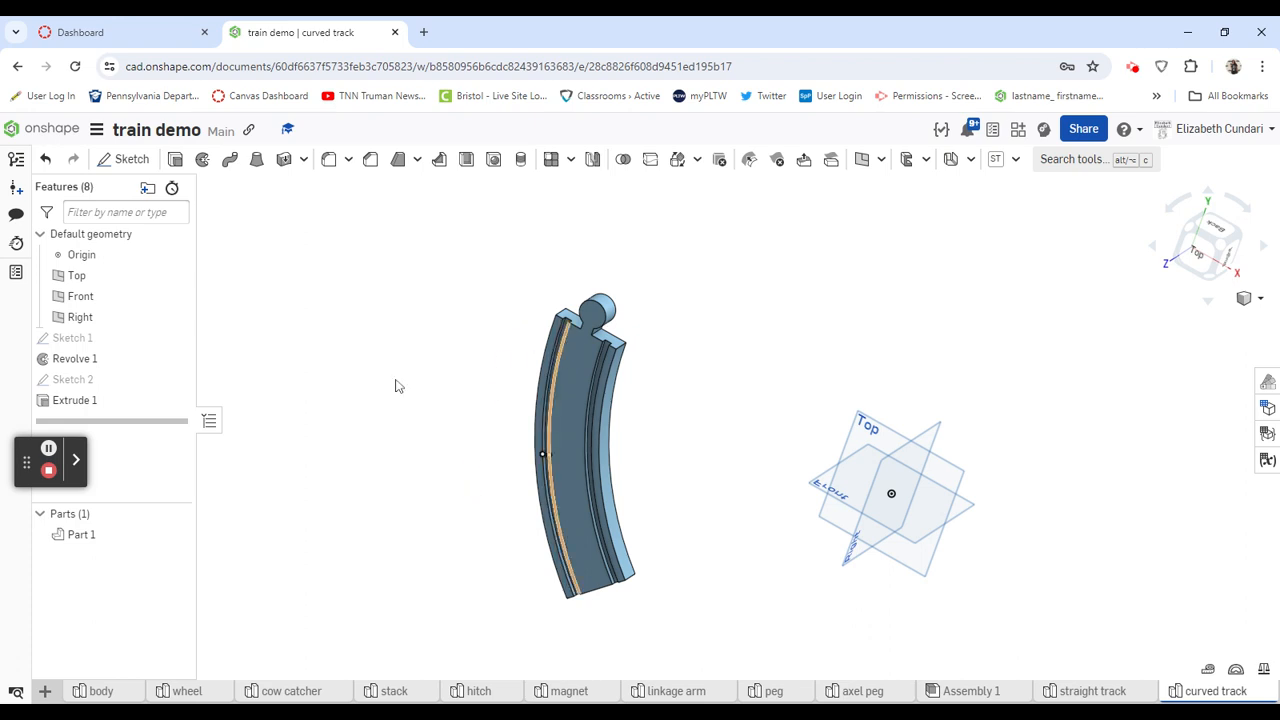
# - Show Sketch 2, cut the second connector's three regions through all of the track's angled end, and hide the sketch again
pyautogui.moveTo(394, 383); pyautogui.dragTo(391, 370, button='right')
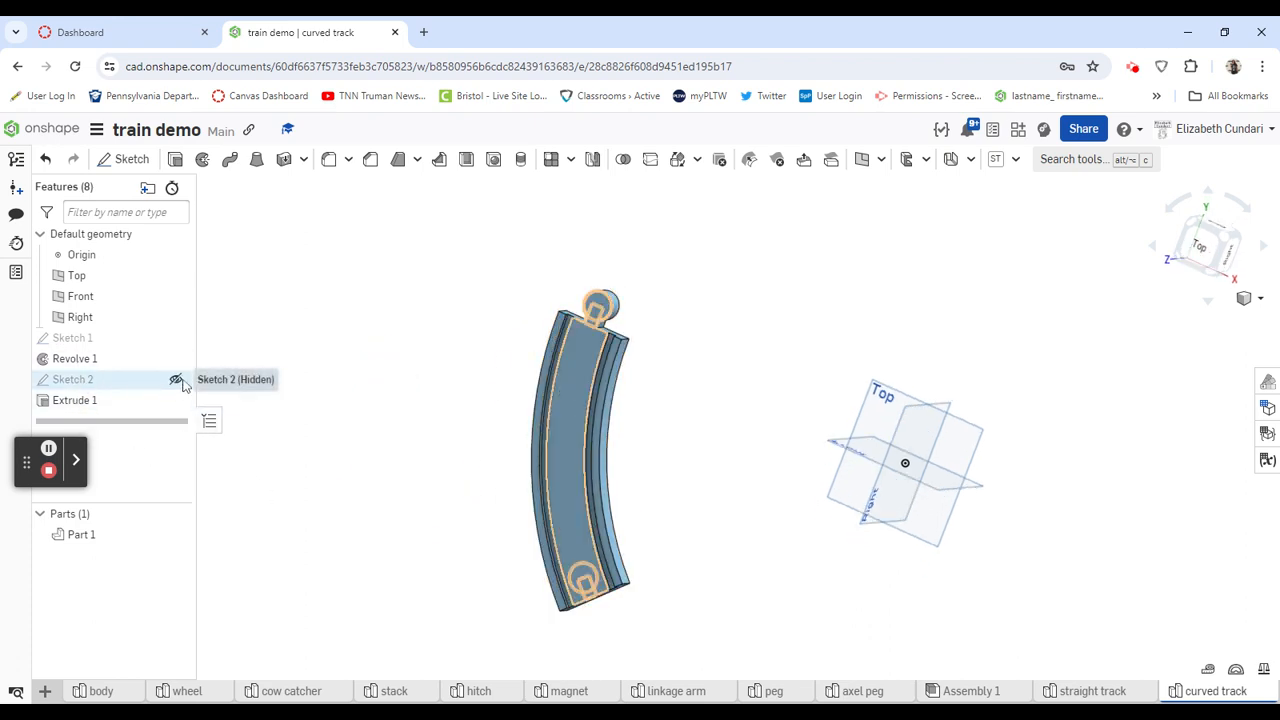
pyautogui.click(175, 381)
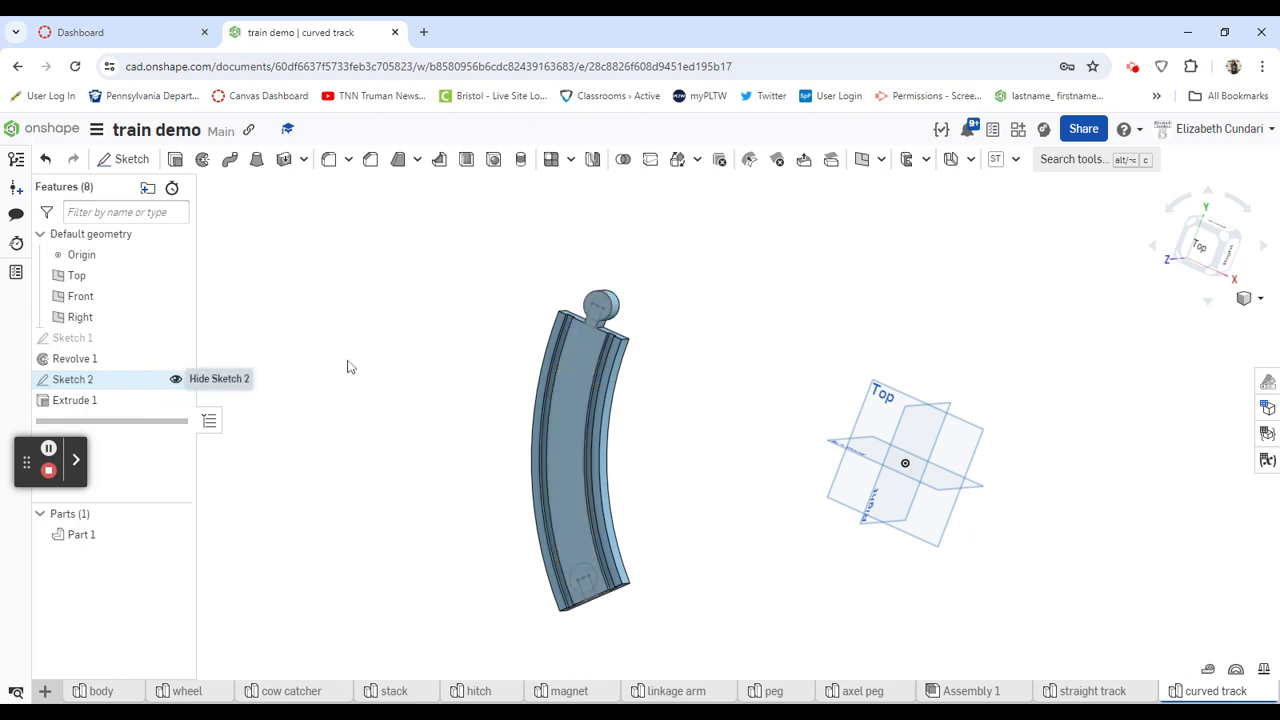
pyautogui.click(175, 160)
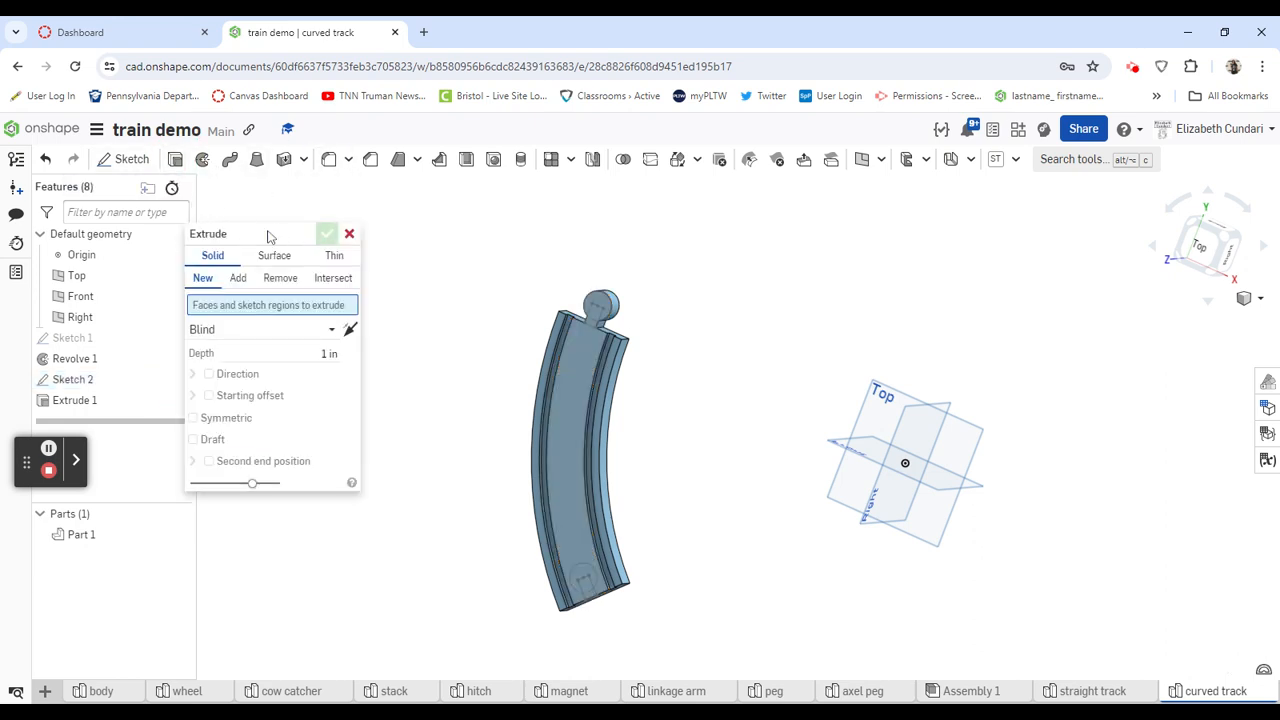
pyautogui.click(280, 278)
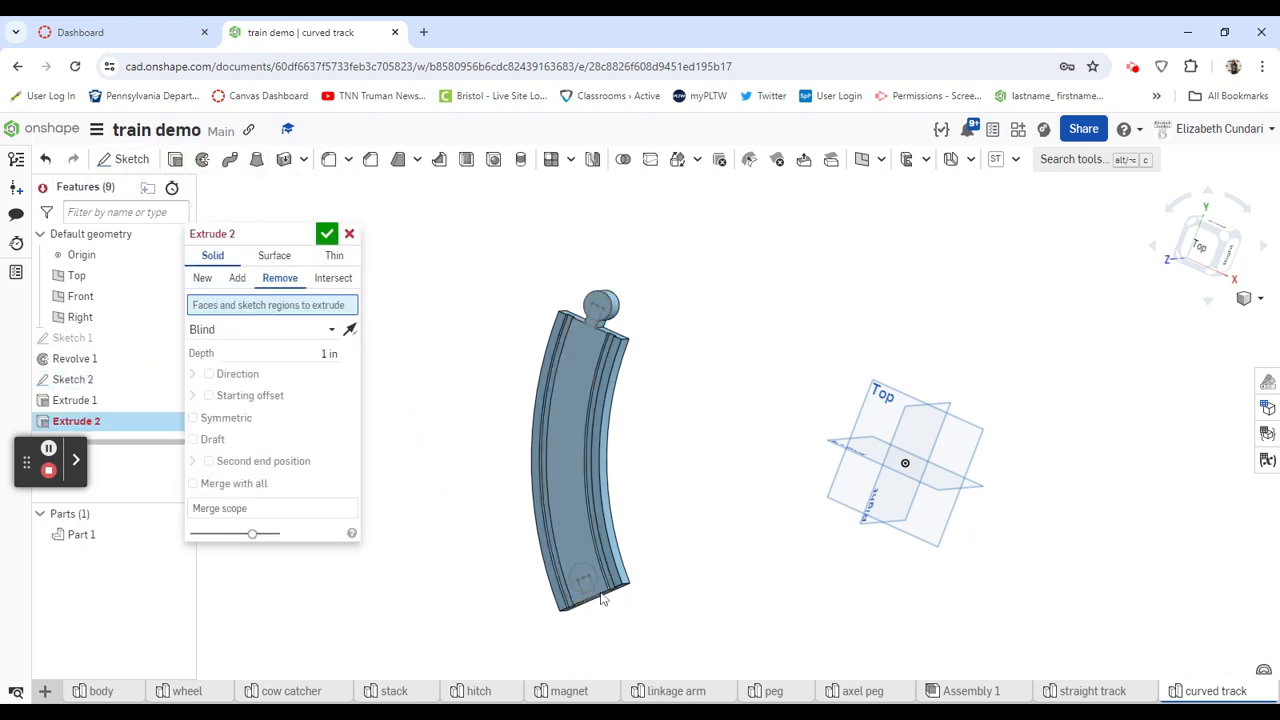
pyautogui.scroll(3, 585, 588)
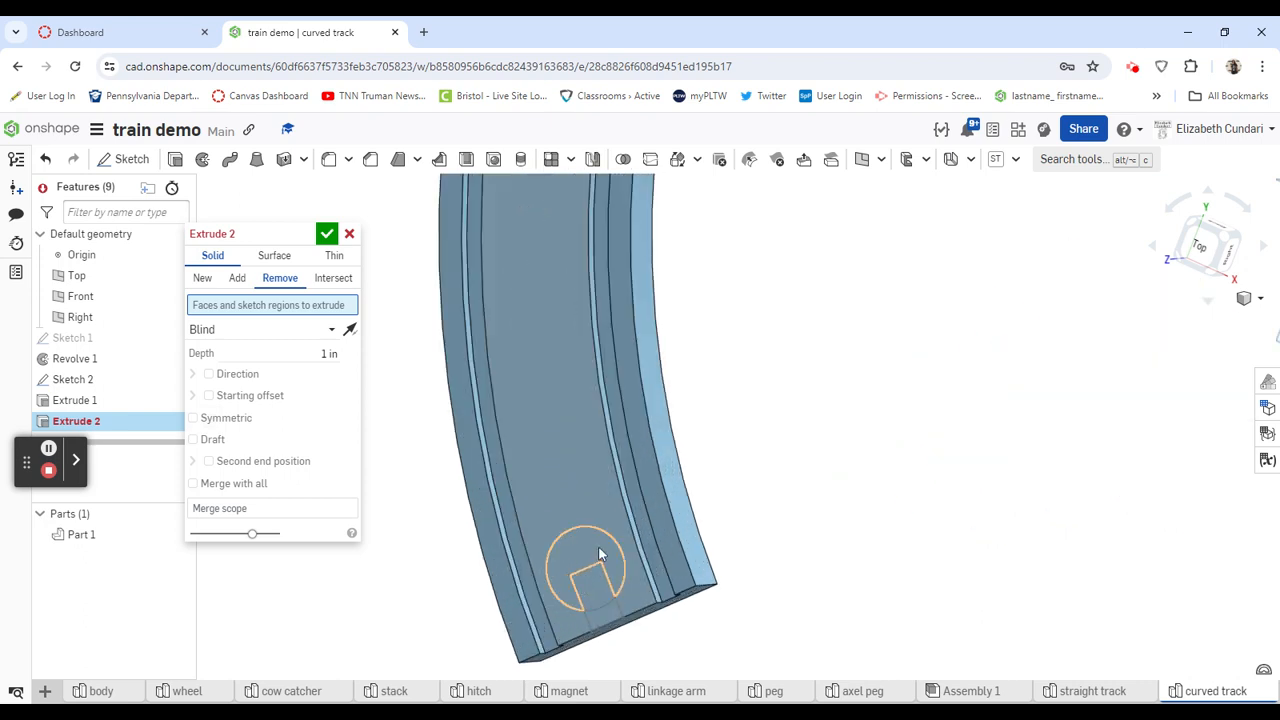
pyautogui.click(592, 585)
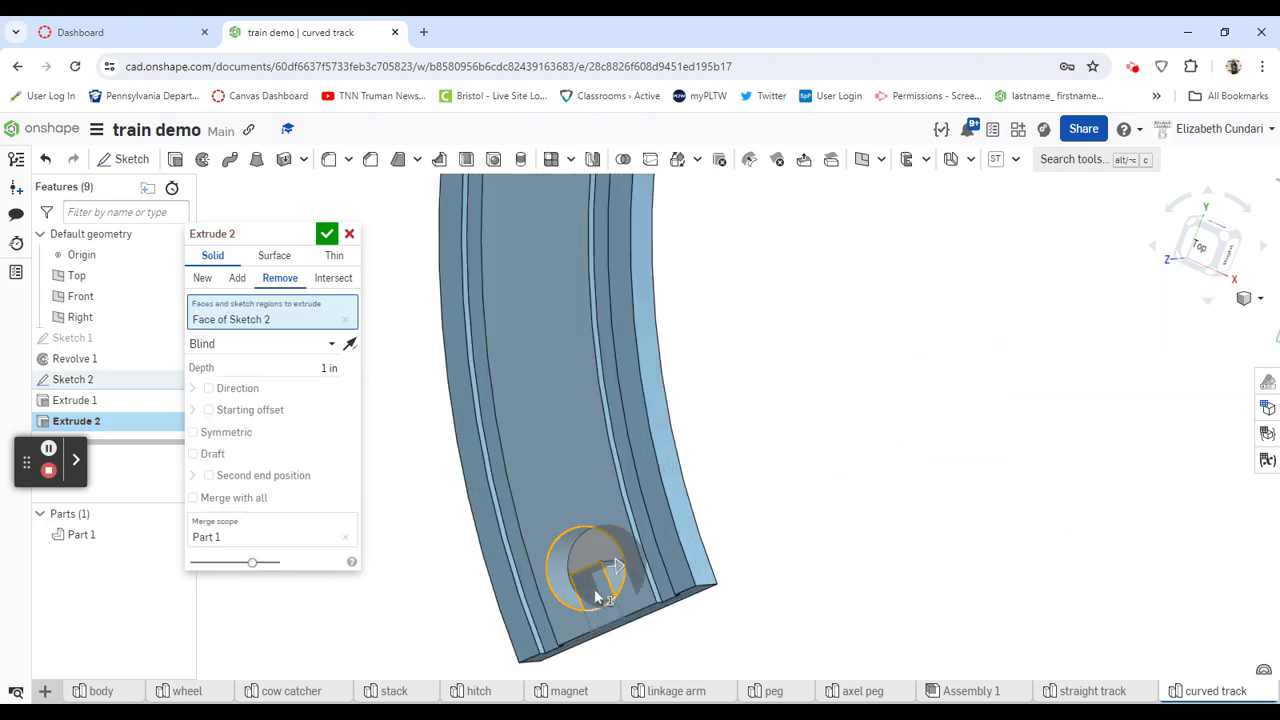
pyautogui.click(598, 600)
pyautogui.click(607, 618)
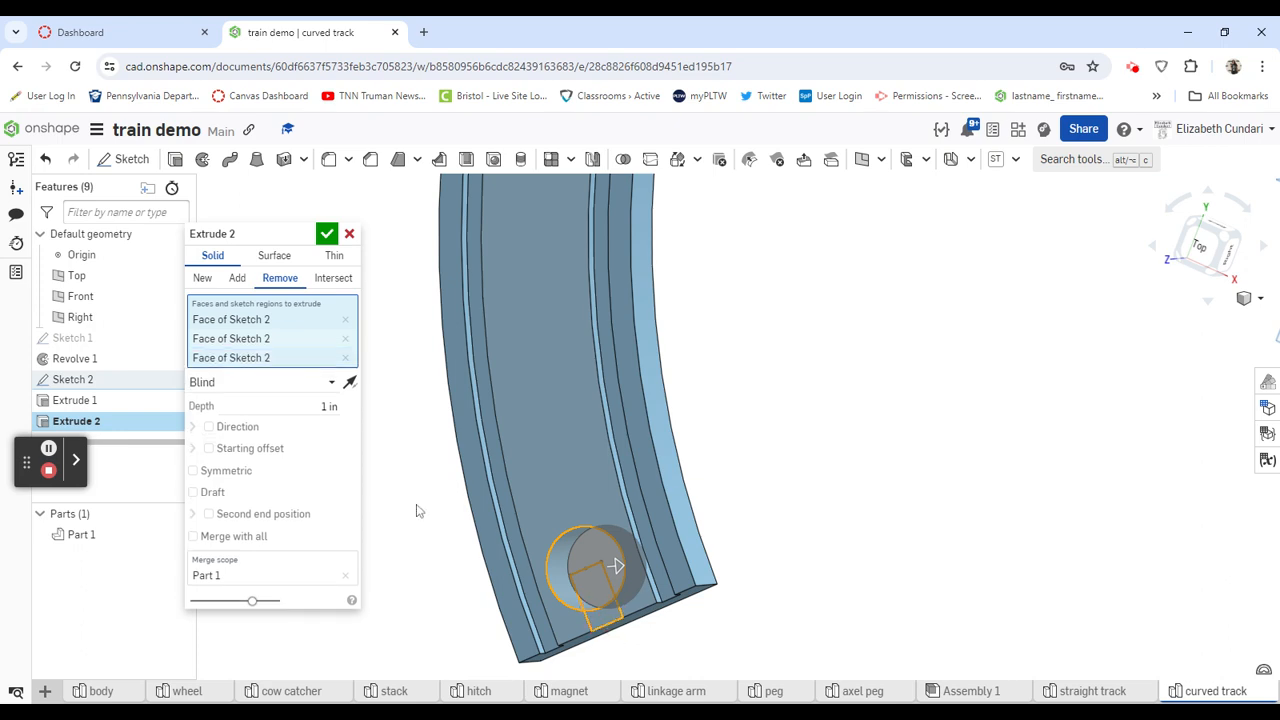
pyautogui.click(278, 383)
pyautogui.click(258, 510)
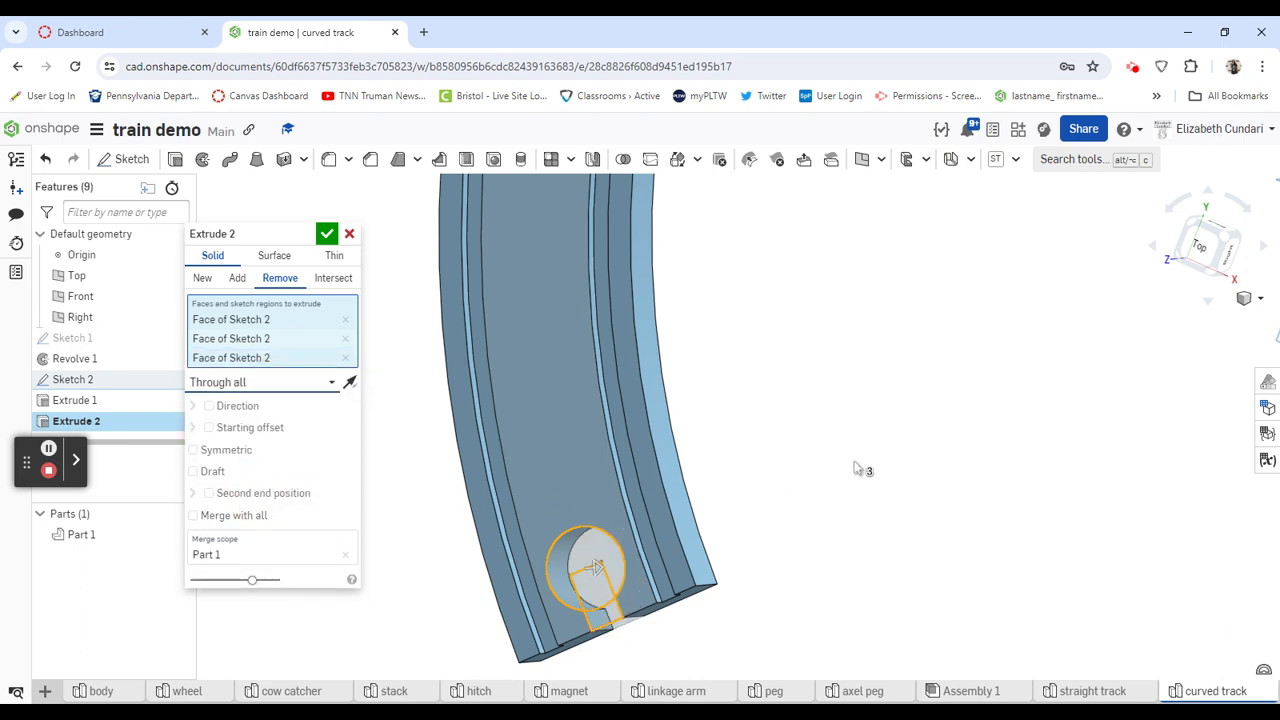
pyautogui.click(326, 235)
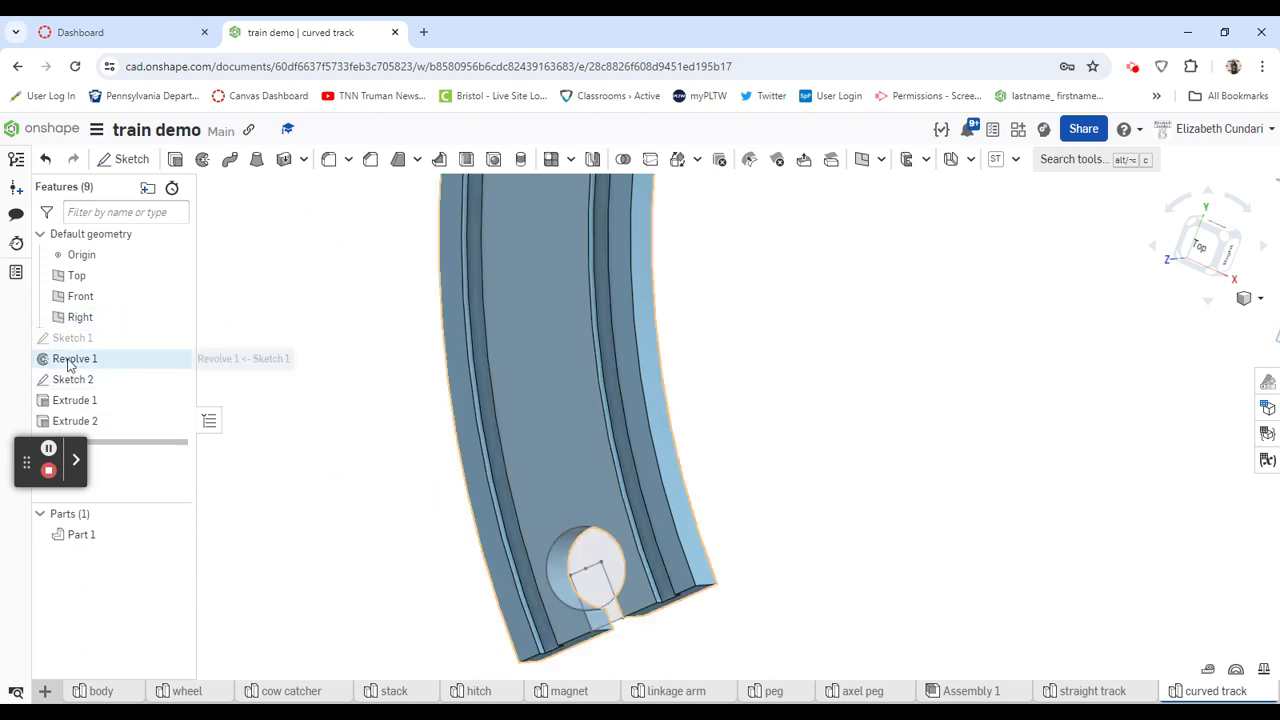
pyautogui.click(176, 380)
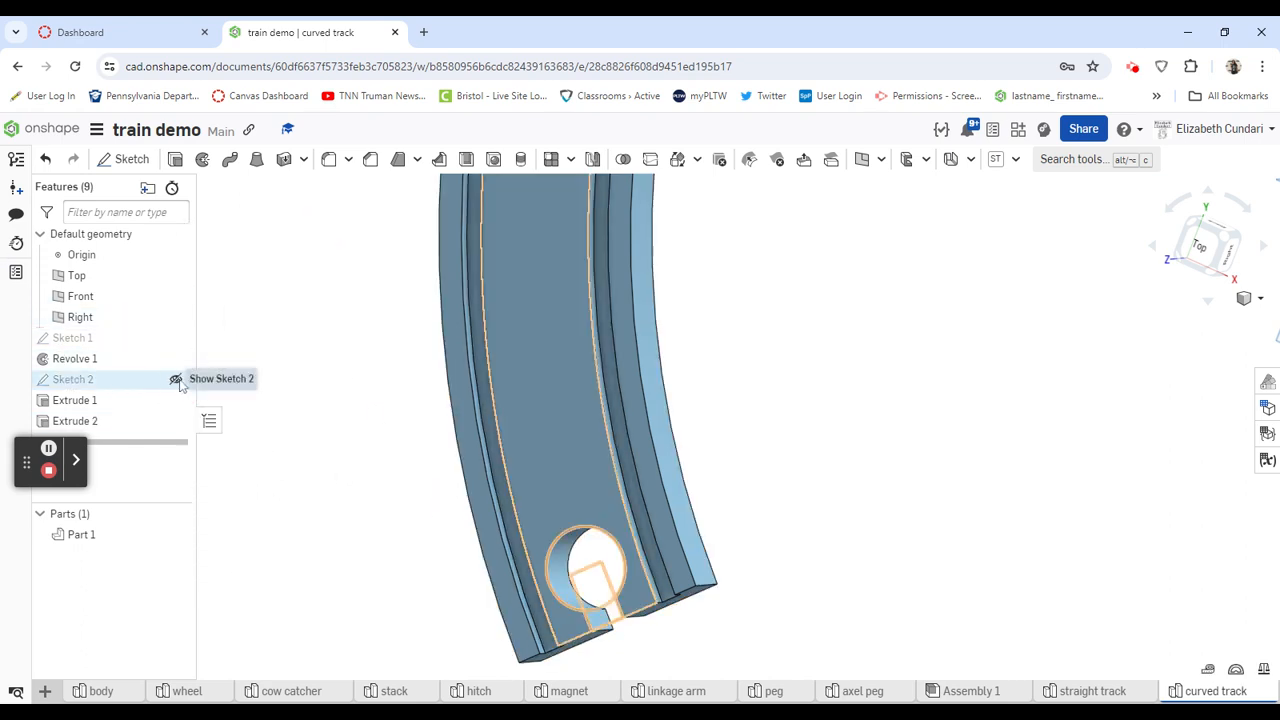
# - Start a fillet and select the two edges where the protruding connector's neck meets its round head
pyautogui.scroll(-5, 336, 386)
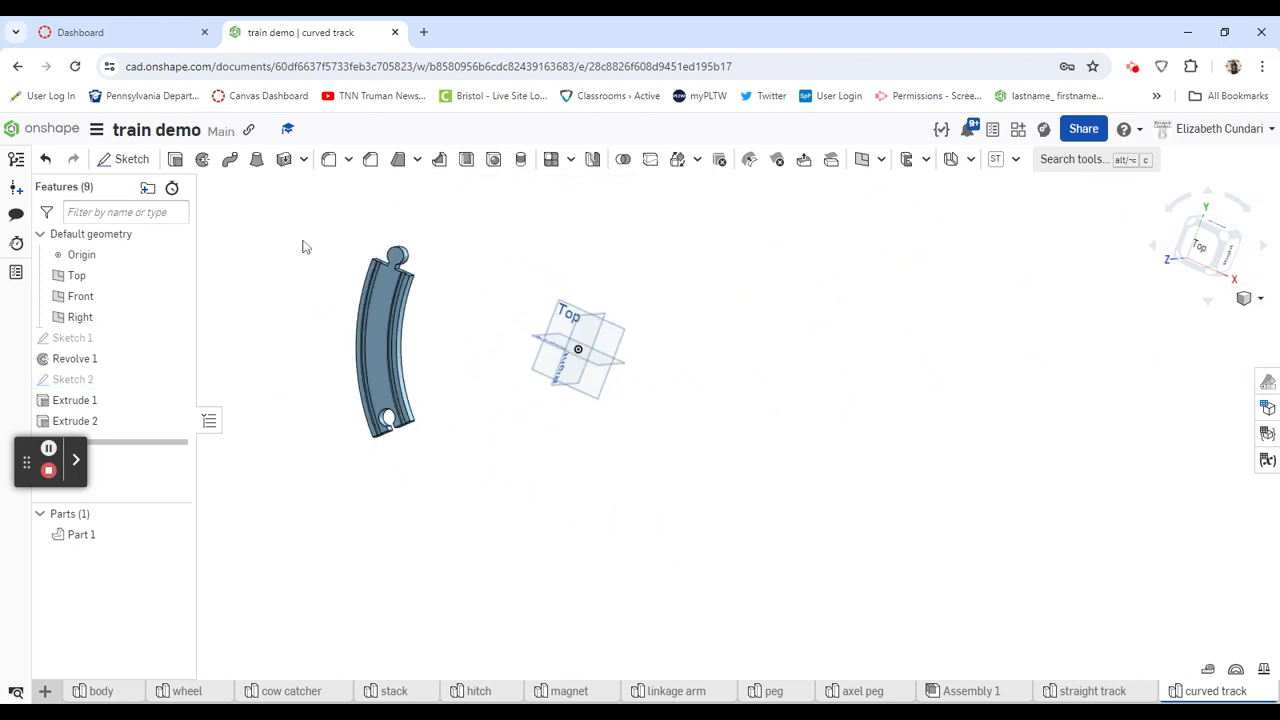
pyautogui.scroll(5, 330, 248)
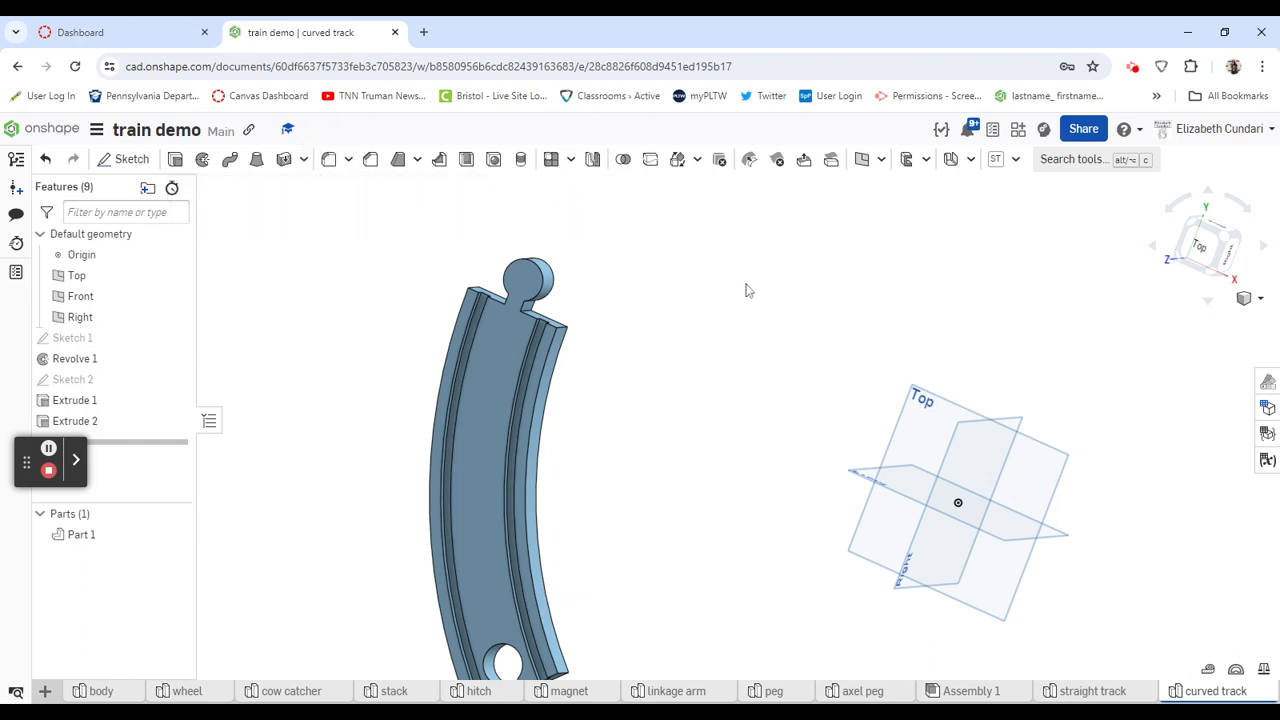
pyautogui.hotkey('shift', 'f')
pyautogui.moveTo(737, 303); pyautogui.dragTo(700, 260, button='right')
pyautogui.scroll(5, 584, 320)
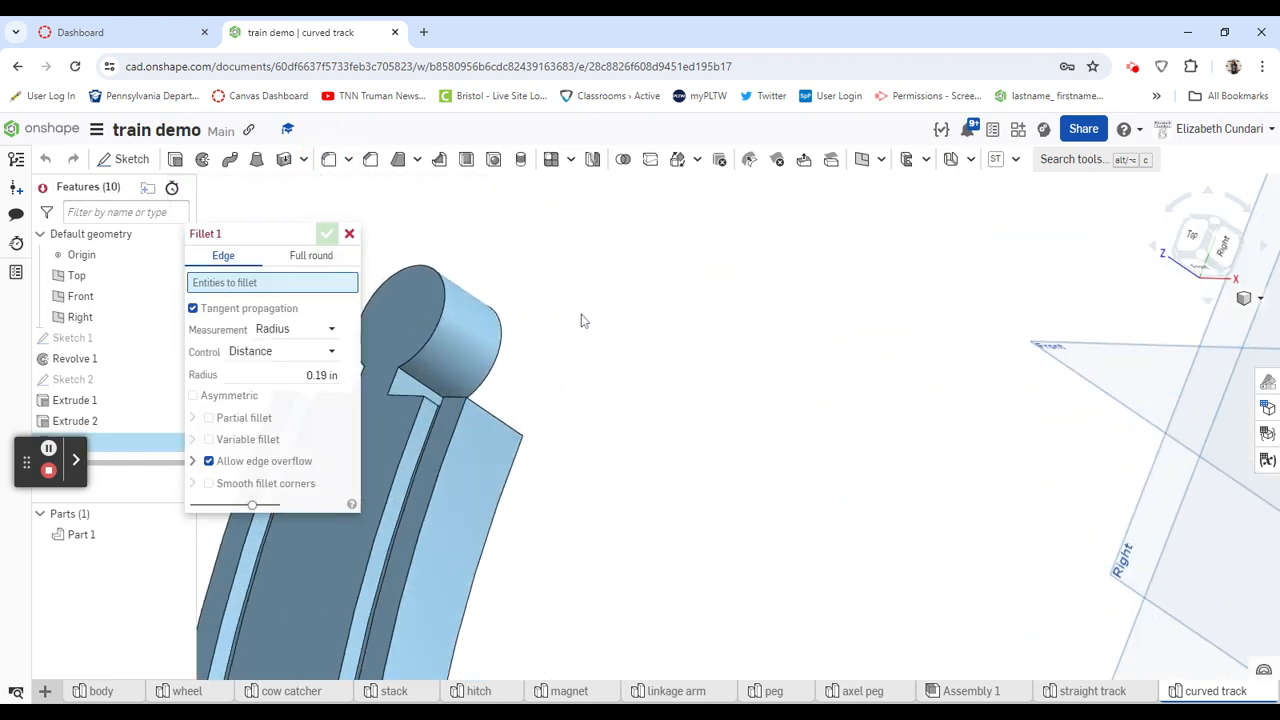
pyautogui.click(407, 382)
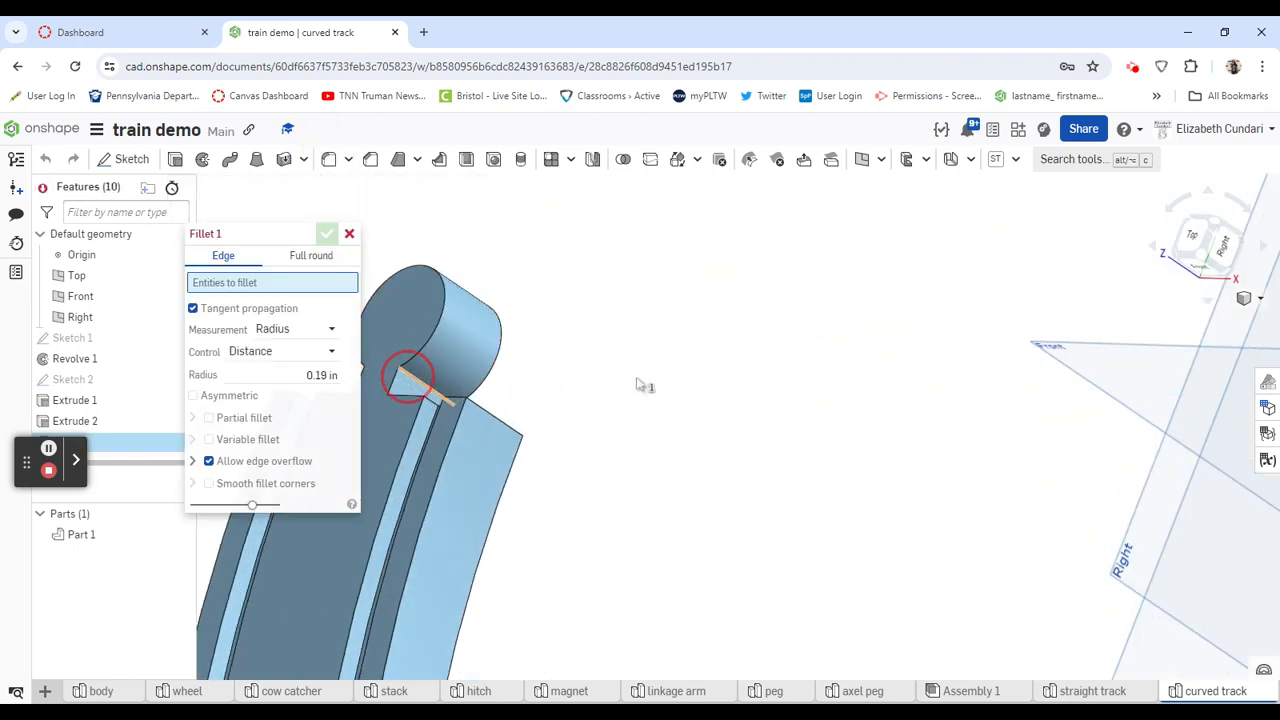
pyautogui.press('f')
pyautogui.click(476, 354)
pyautogui.moveTo(483, 366); pyautogui.dragTo(578, 418, button='right')
pyautogui.scroll(5, 580, 418)
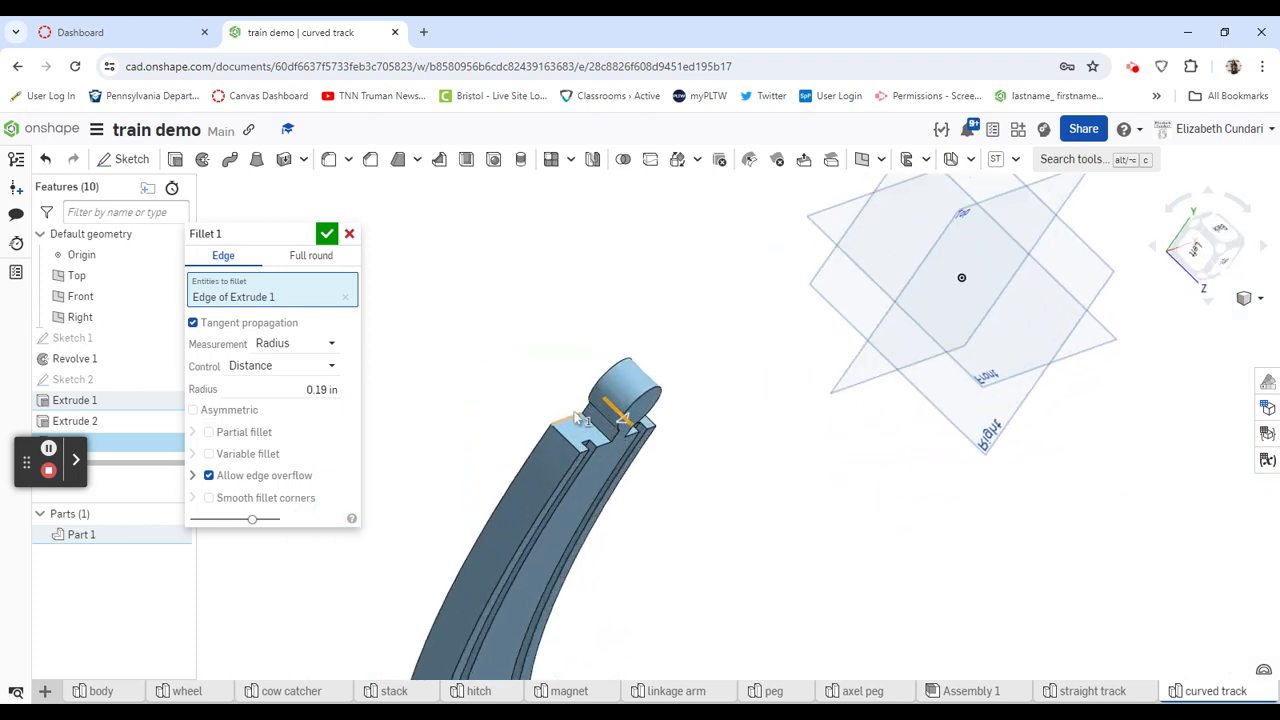
pyautogui.click(651, 433)
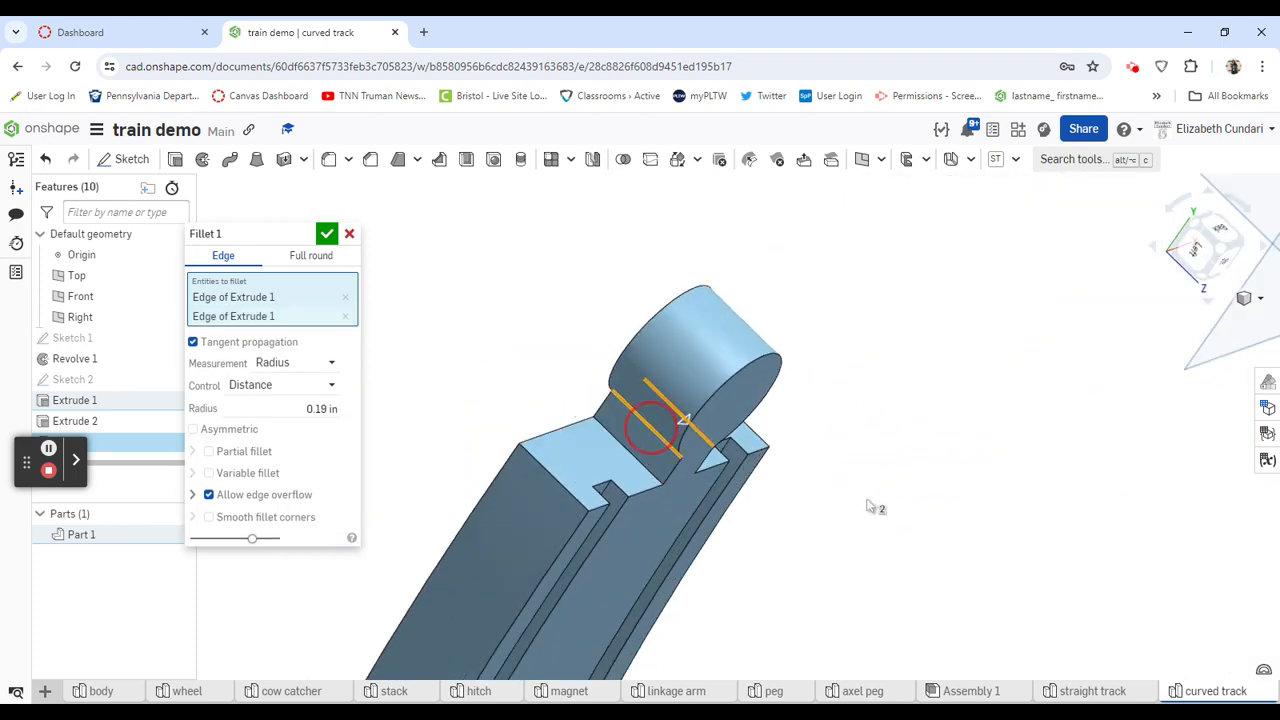
# - Add to the fillet the two edges where the cut-out socket's slot meets its round hole
pyautogui.moveTo(889, 509); pyautogui.dragTo(862, 463, button='right')
pyautogui.scroll(-6, 862, 463)
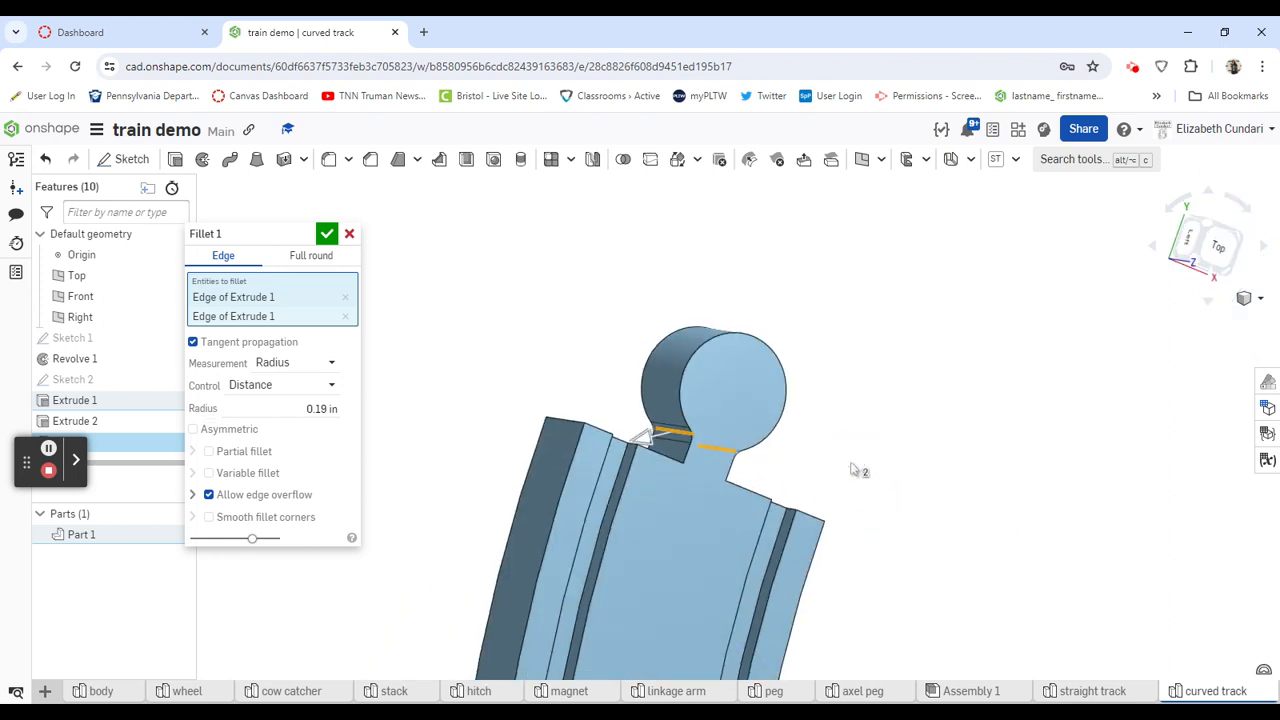
pyautogui.moveTo(937, 657); pyautogui.dragTo(887, 610, button='right')
pyautogui.scroll(5, 813, 648)
pyautogui.scroll(3, 822, 621)
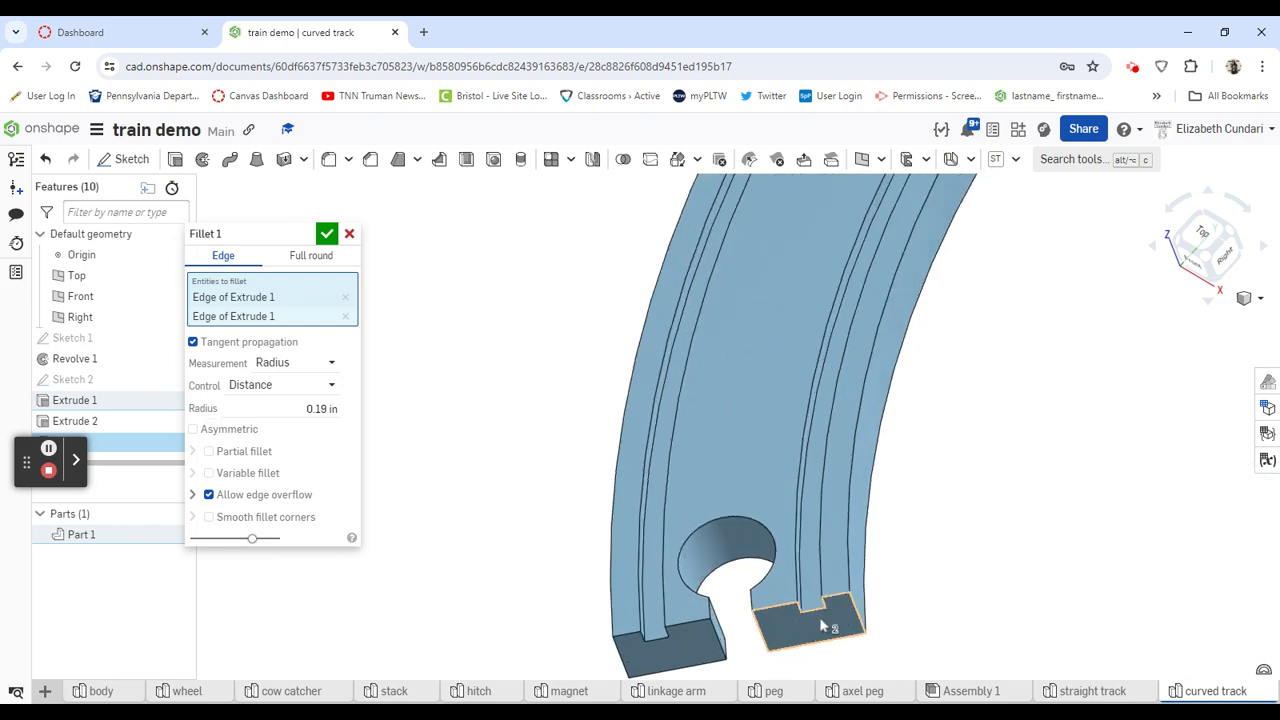
pyautogui.moveTo(1023, 555); pyautogui.dragTo(978, 604, button='right')
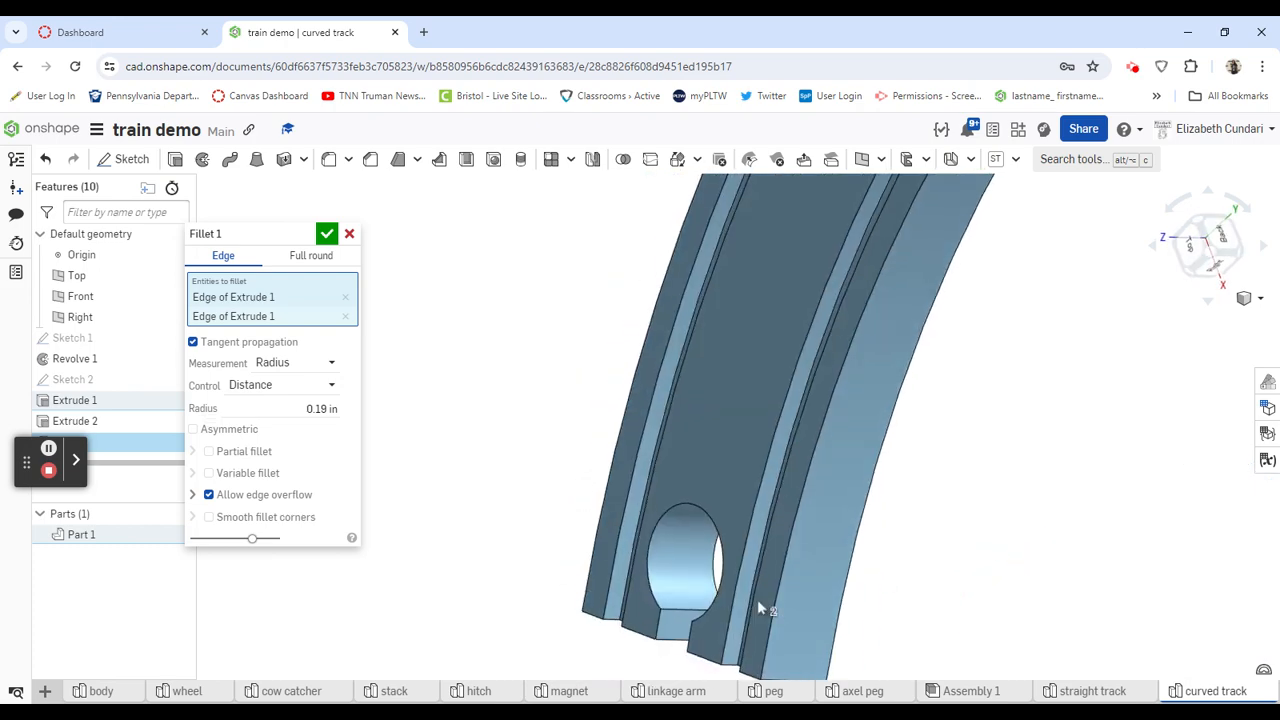
pyautogui.click(668, 617)
pyautogui.moveTo(449, 540); pyautogui.dragTo(521, 570, button='right')
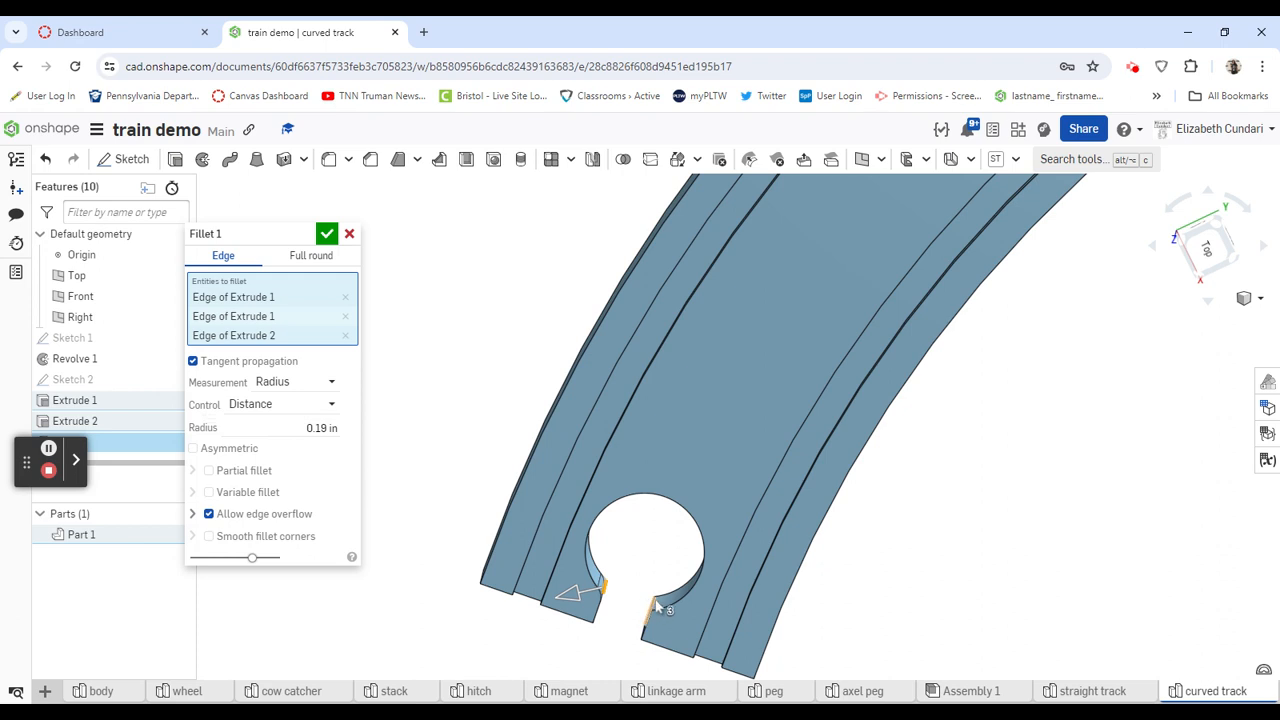
pyautogui.moveTo(634, 551); pyautogui.dragTo(646, 597, button='right')
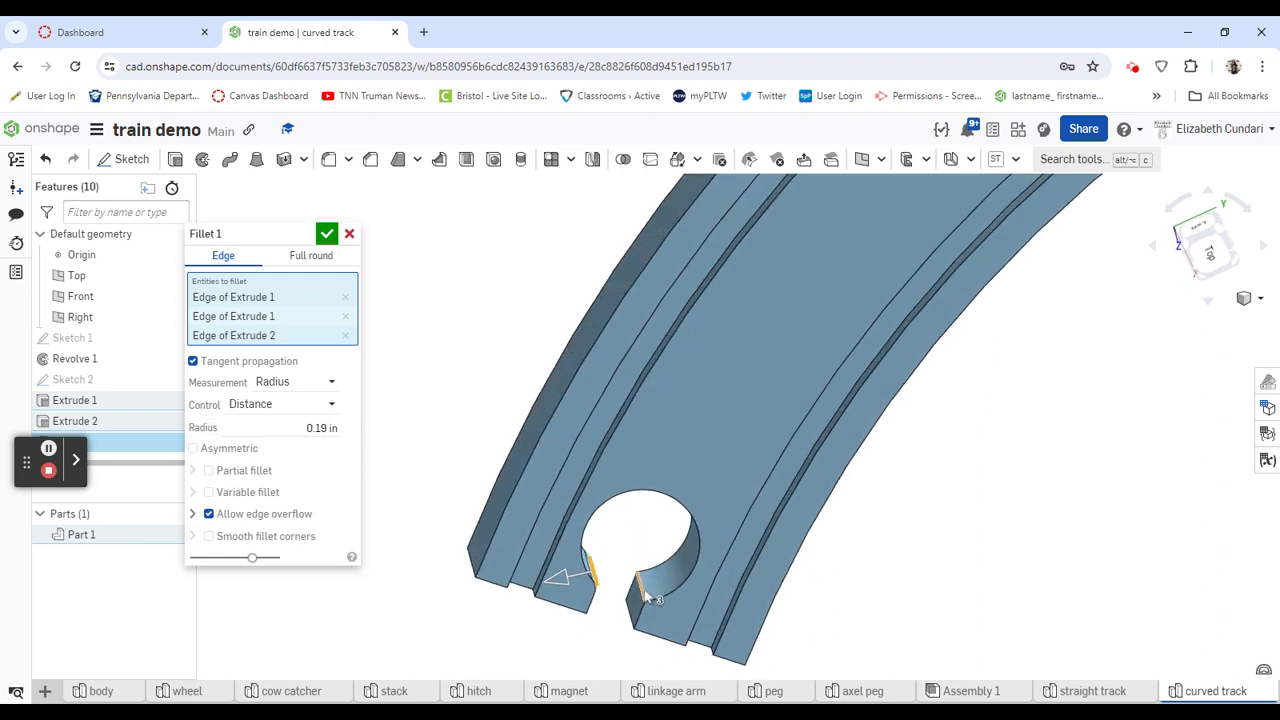
pyautogui.click(645, 597)
# - Apply the fillet to the four selected connector edges with a radius of 0.19 in
pyautogui.moveTo(443, 409); pyautogui.dragTo(436, 385, button='right')
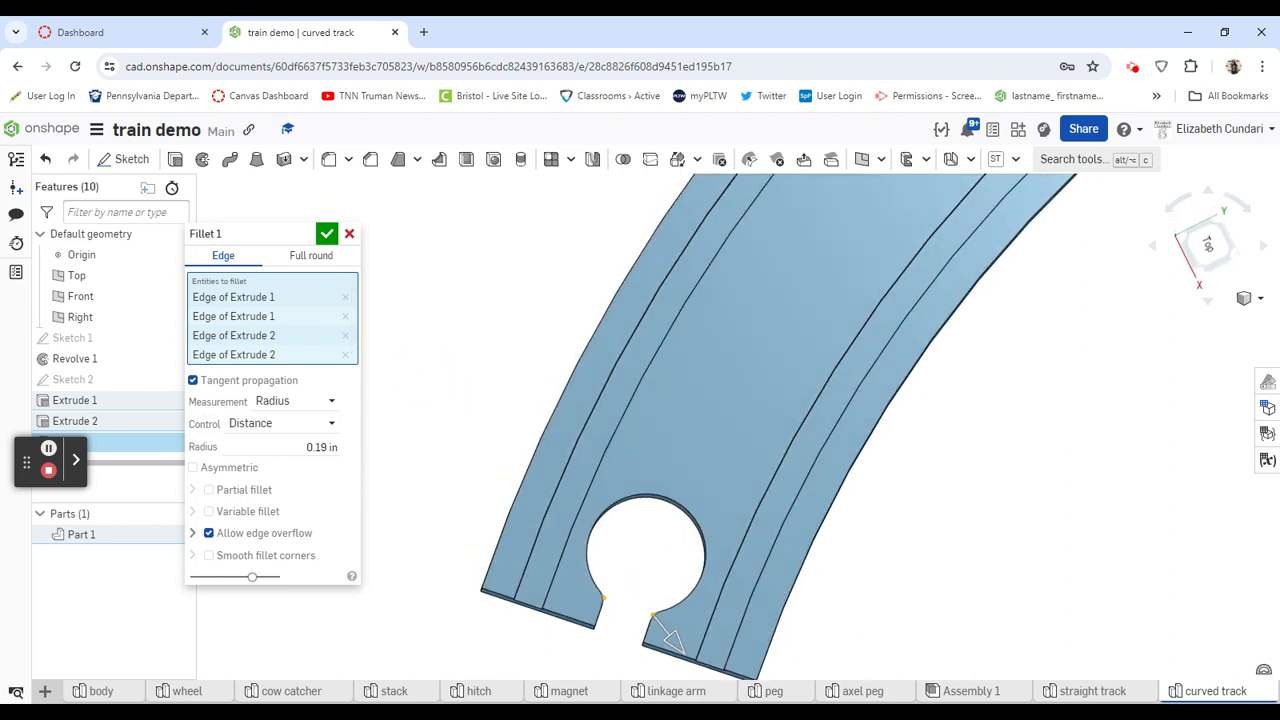
pyautogui.click(322, 447)
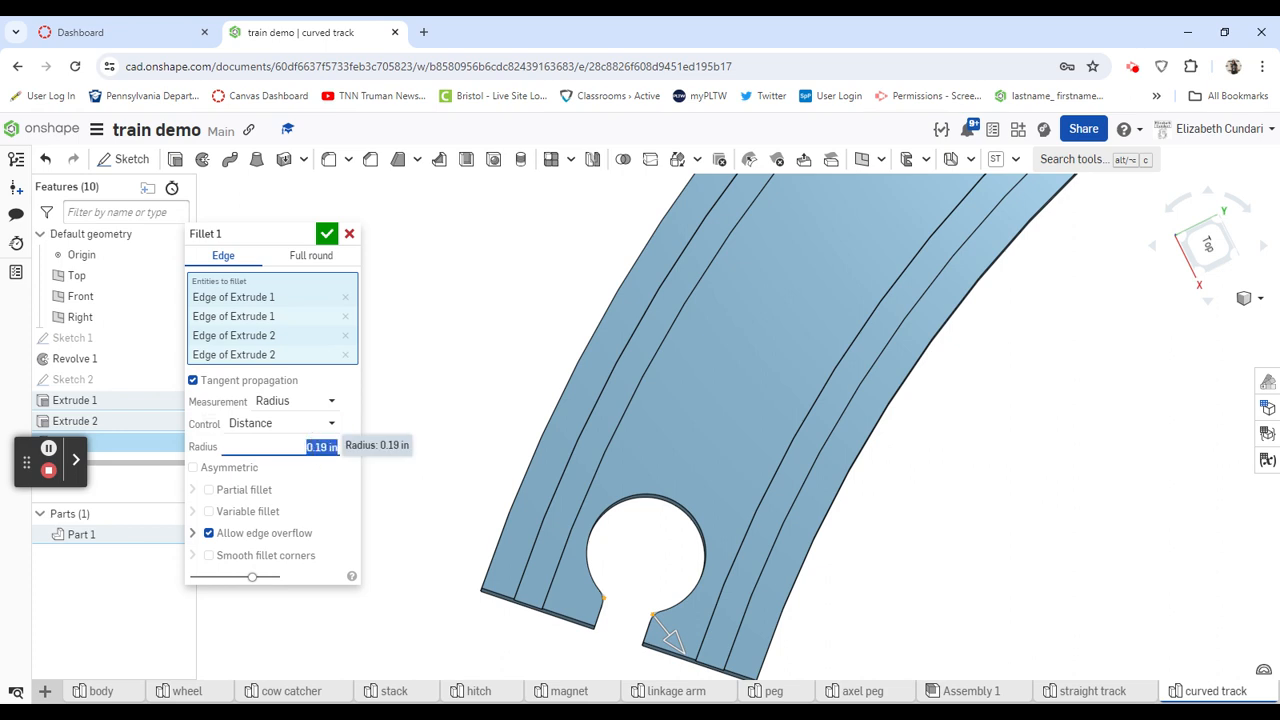
pyautogui.write('1')
pyautogui.press('Return')
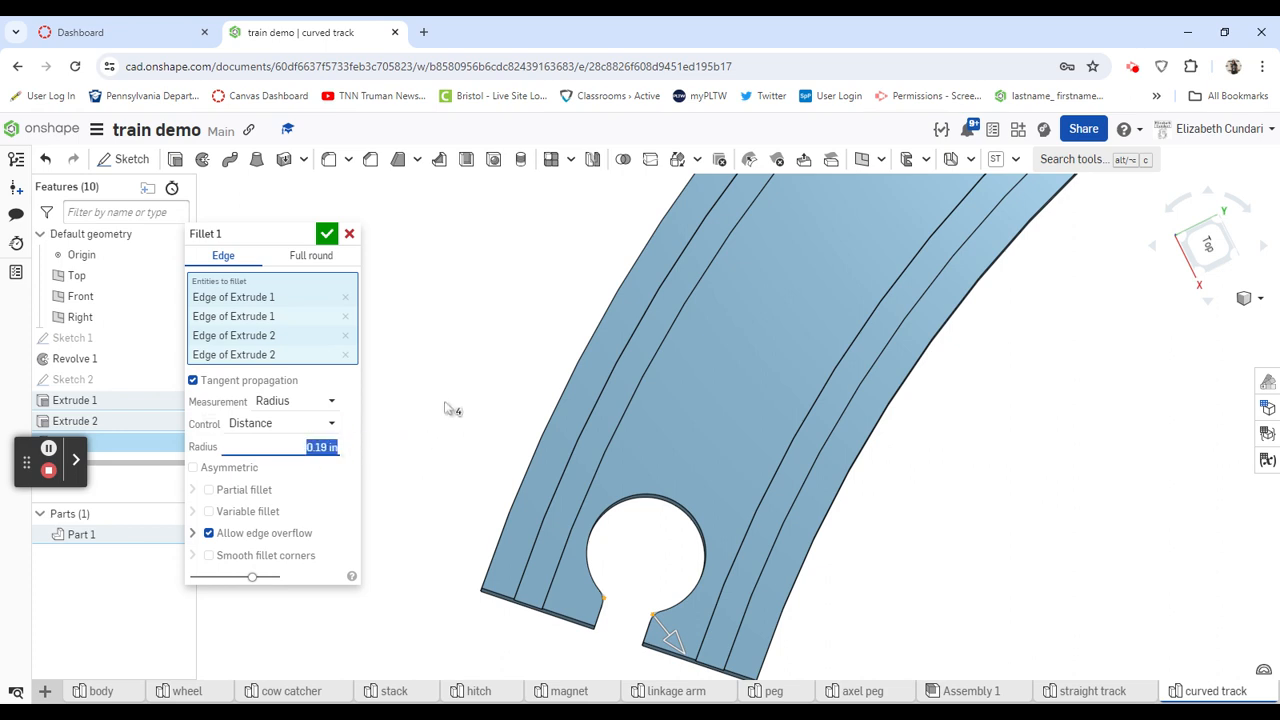
pyautogui.click(327, 235)
# - Change the curved track part's appearance to the green palette color 83BC68
pyautogui.scroll(-5, 406, 549)
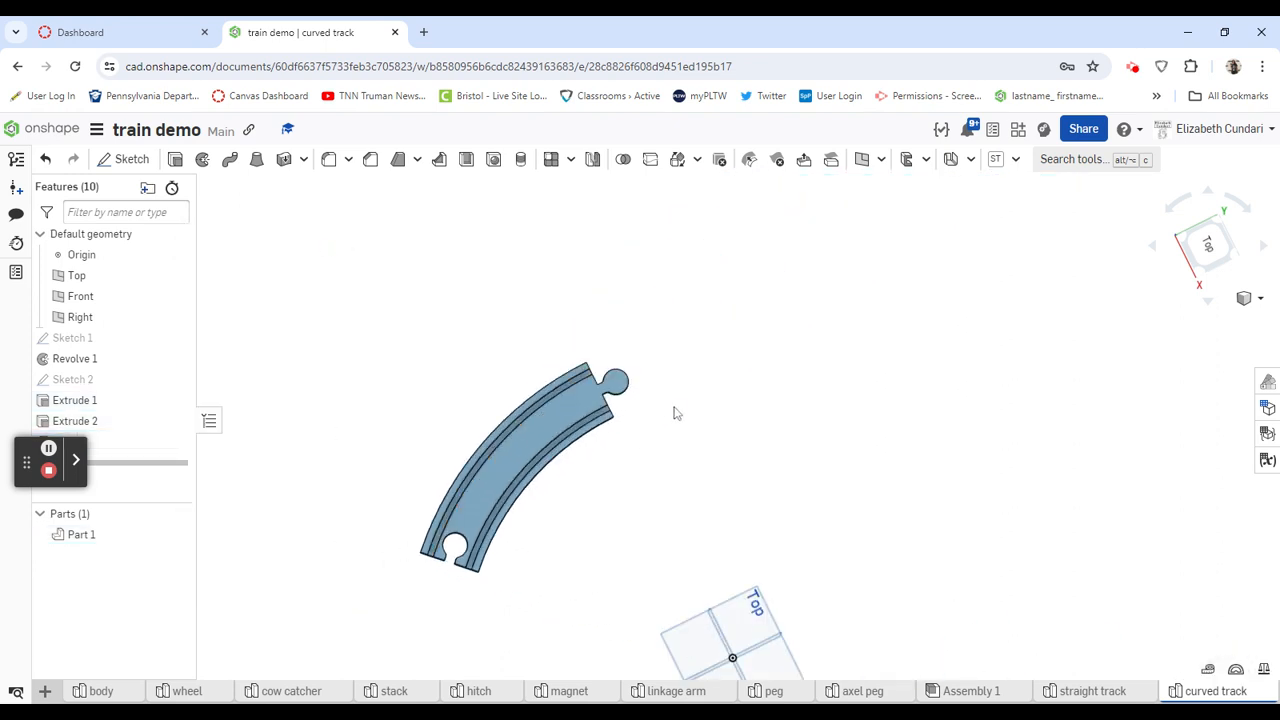
pyautogui.scroll(3, 674, 413)
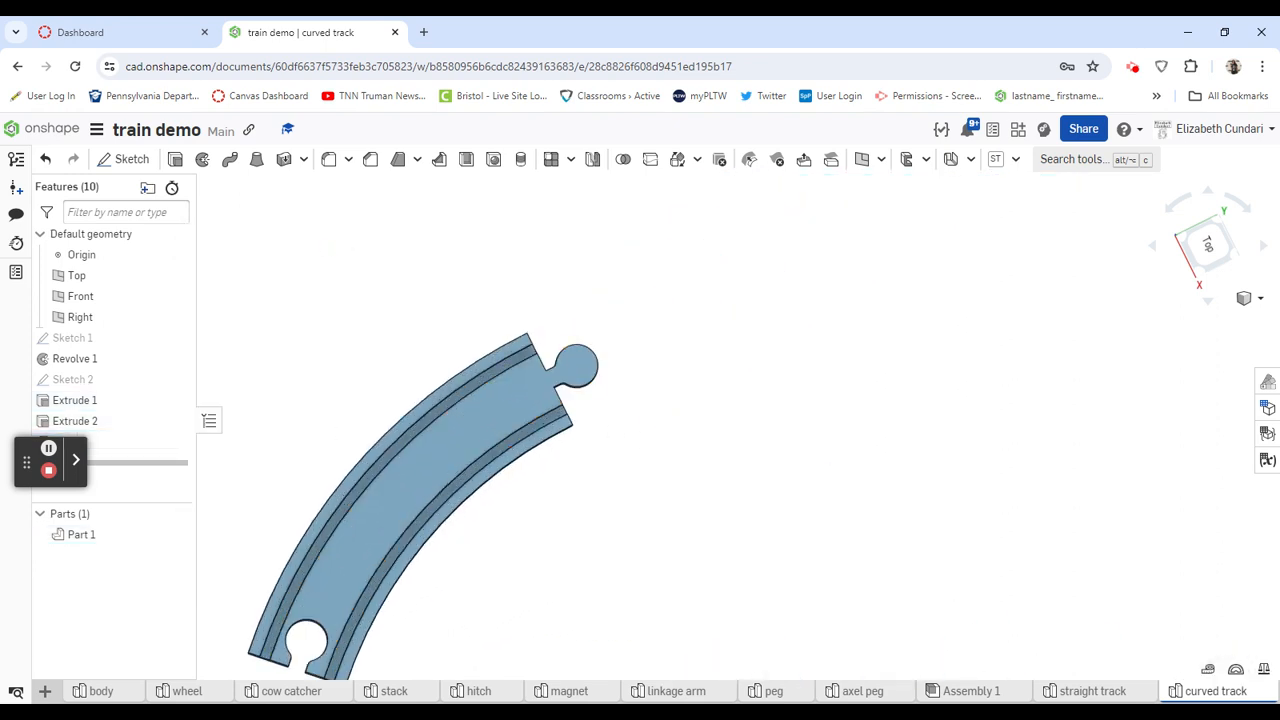
pyautogui.click(1267, 380)
pyautogui.click(1131, 249)
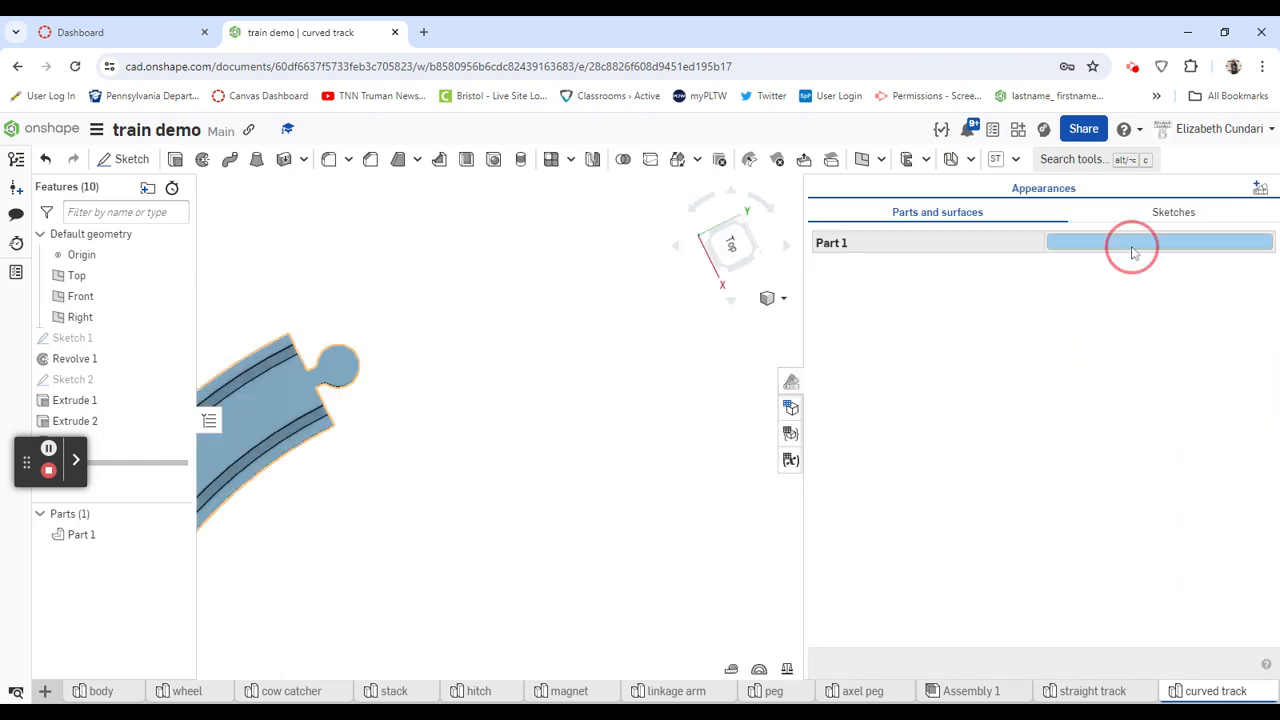
pyautogui.click(1114, 244)
pyautogui.click(734, 254)
pyautogui.click(737, 287)
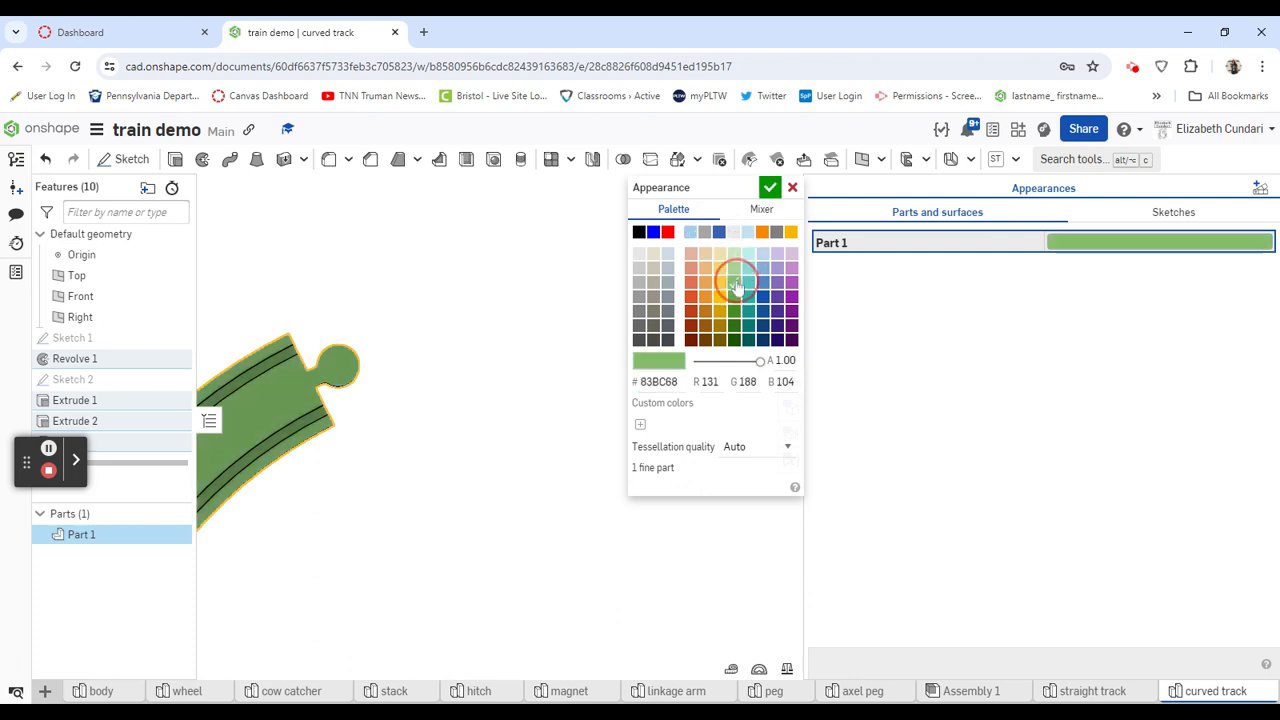
pyautogui.click(772, 189)
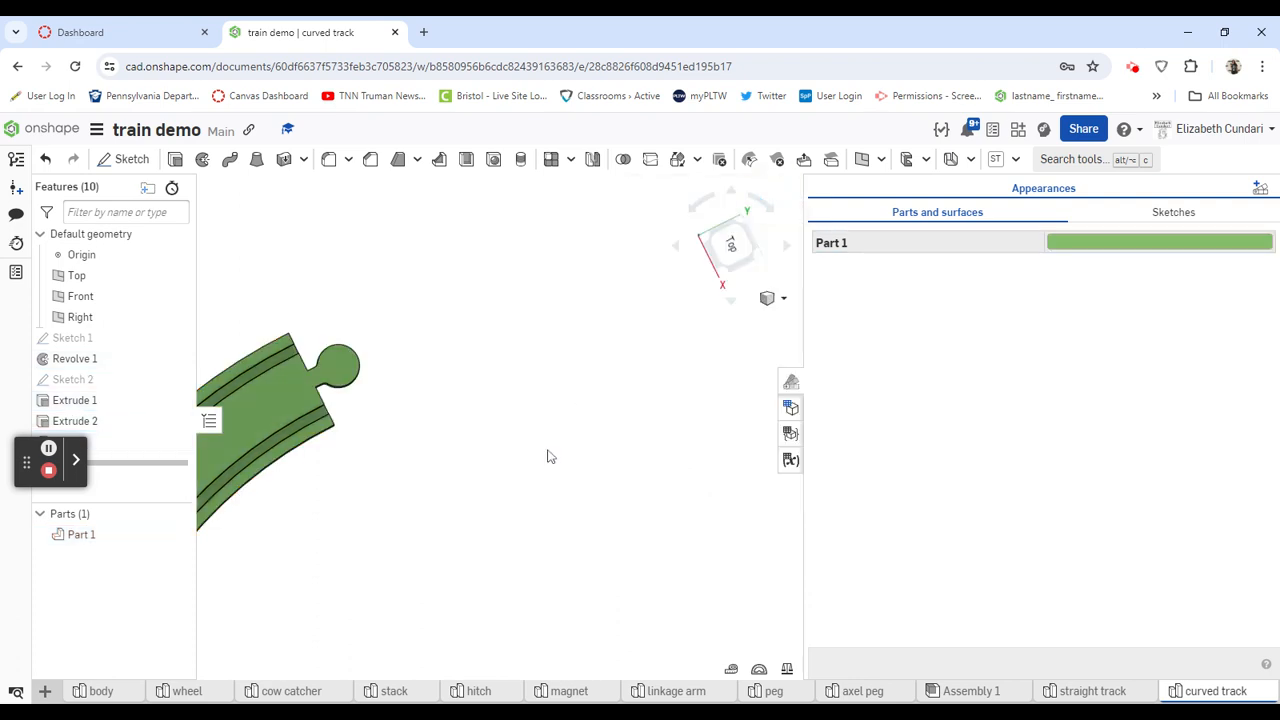
pyautogui.press('f')
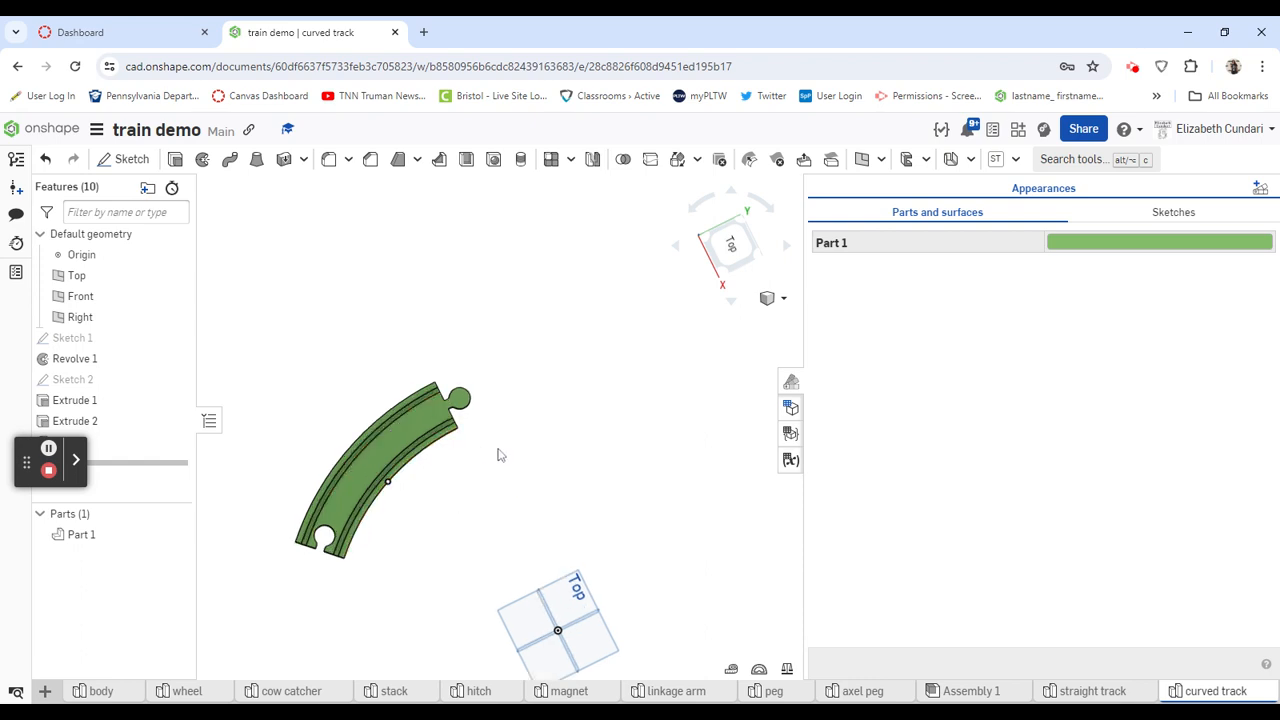